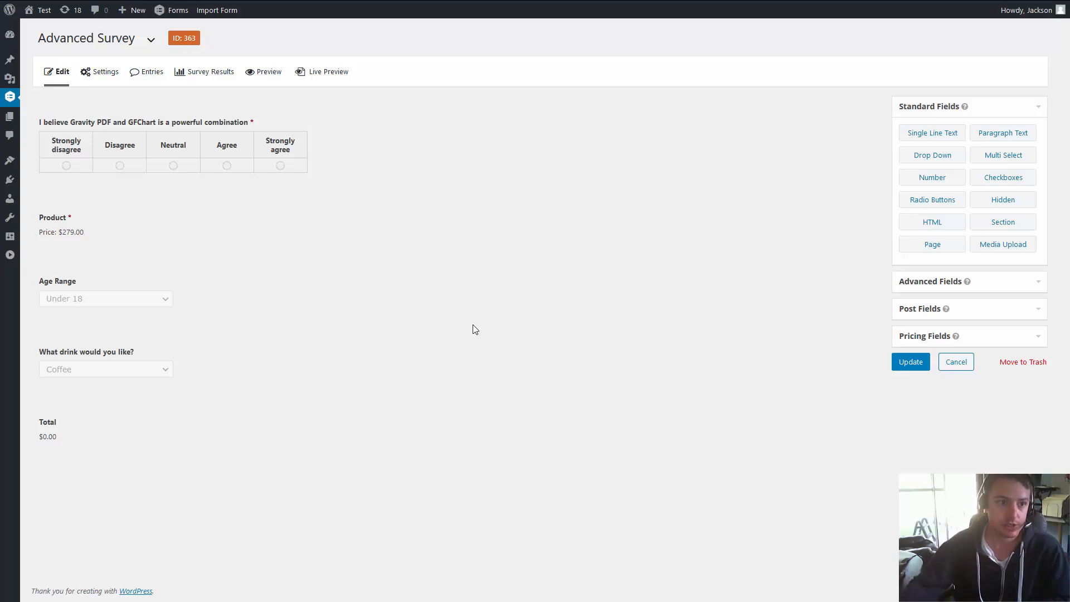
Try enabling multiple rows on the Likert survey question, and turn the option off again
left_click(215, 135)
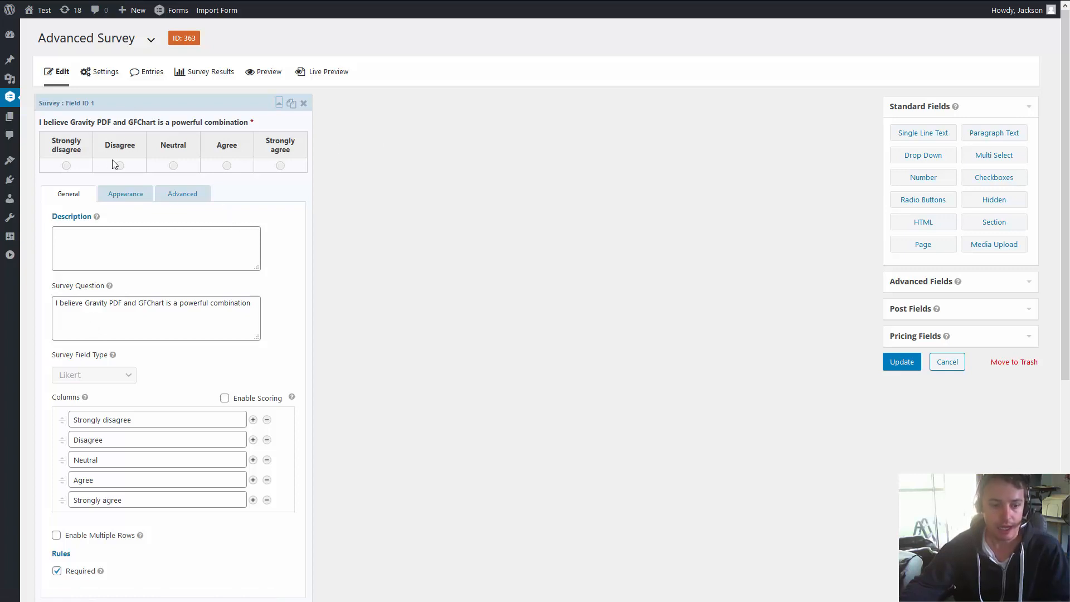
left_click(108, 536)
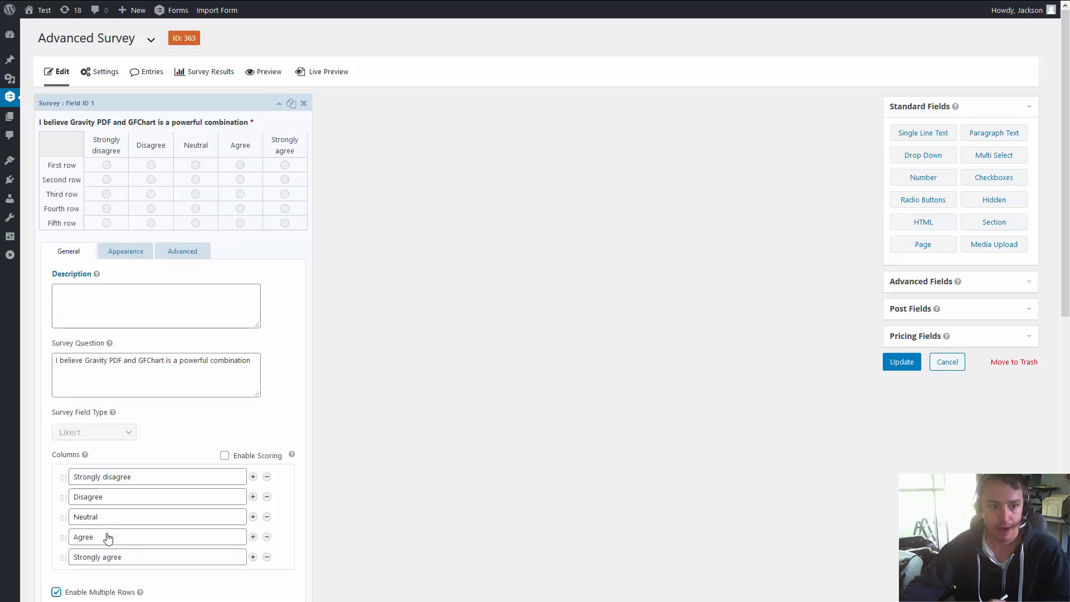
scroll(107, 534, "down", 1)
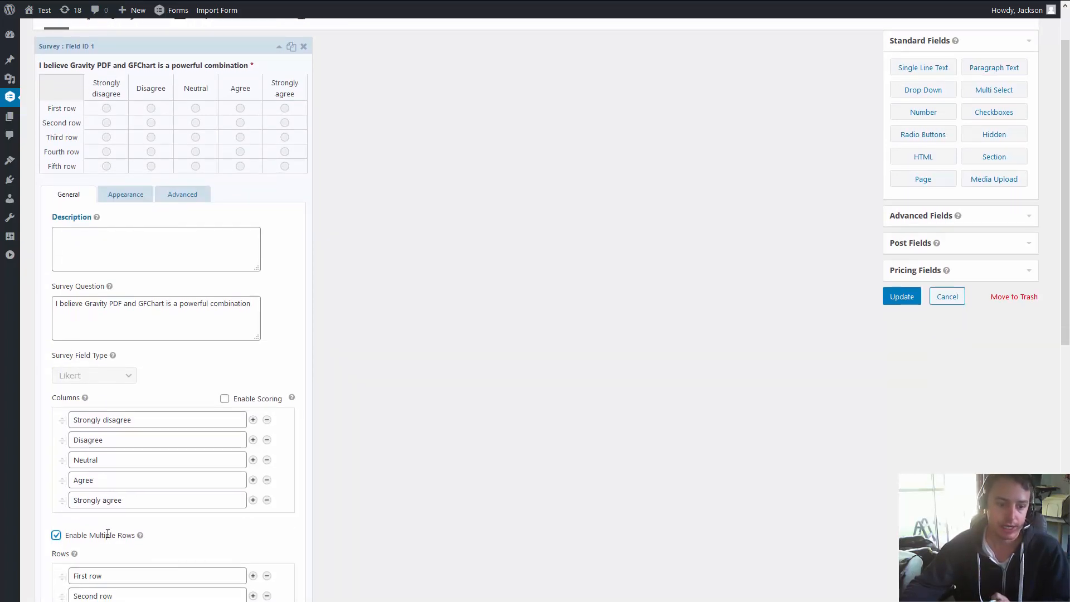
left_click(108, 534)
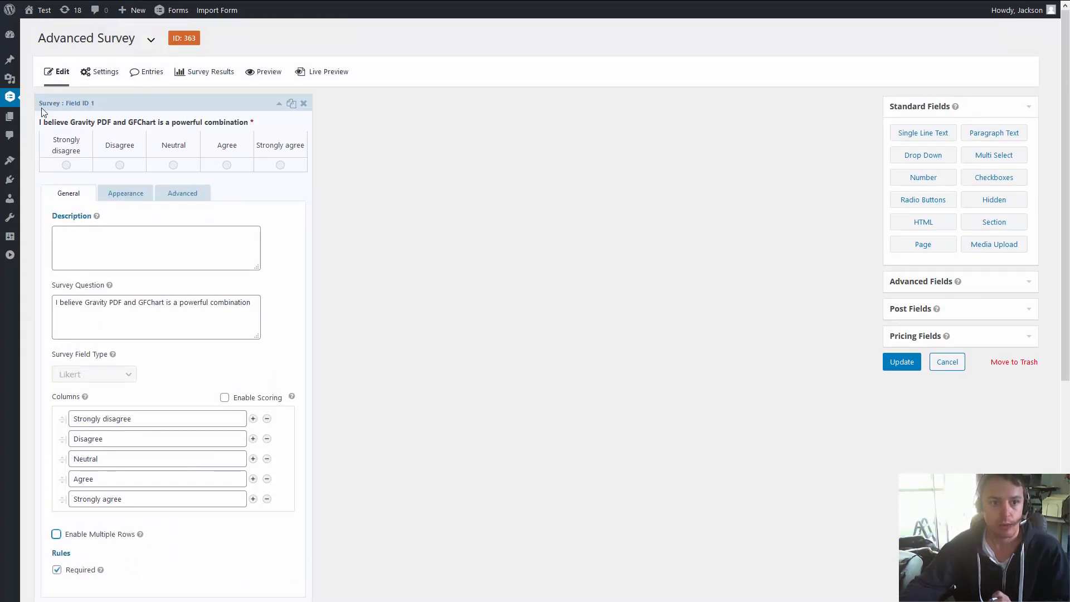
Duplicate the Likert survey question twice and delete both copies again
left_click(291, 105)
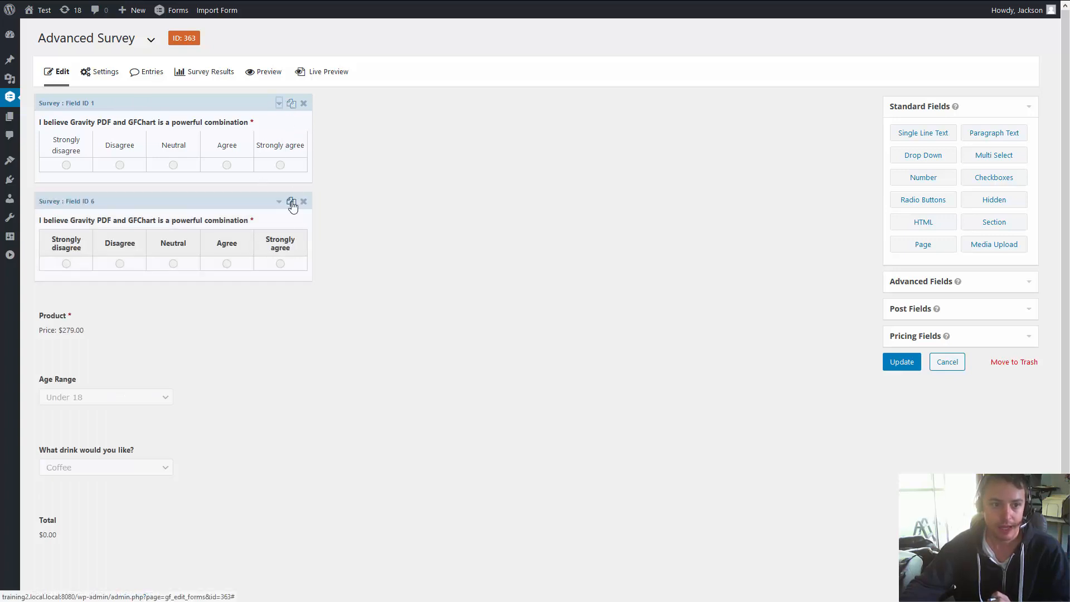
left_click(291, 201)
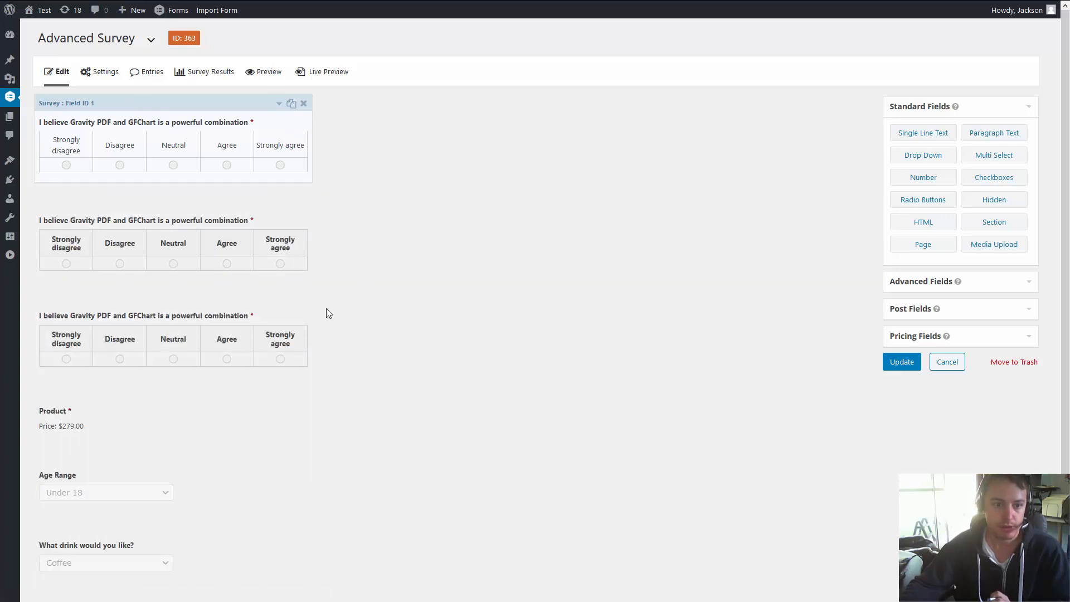
left_click(304, 298)
left_click(618, 237)
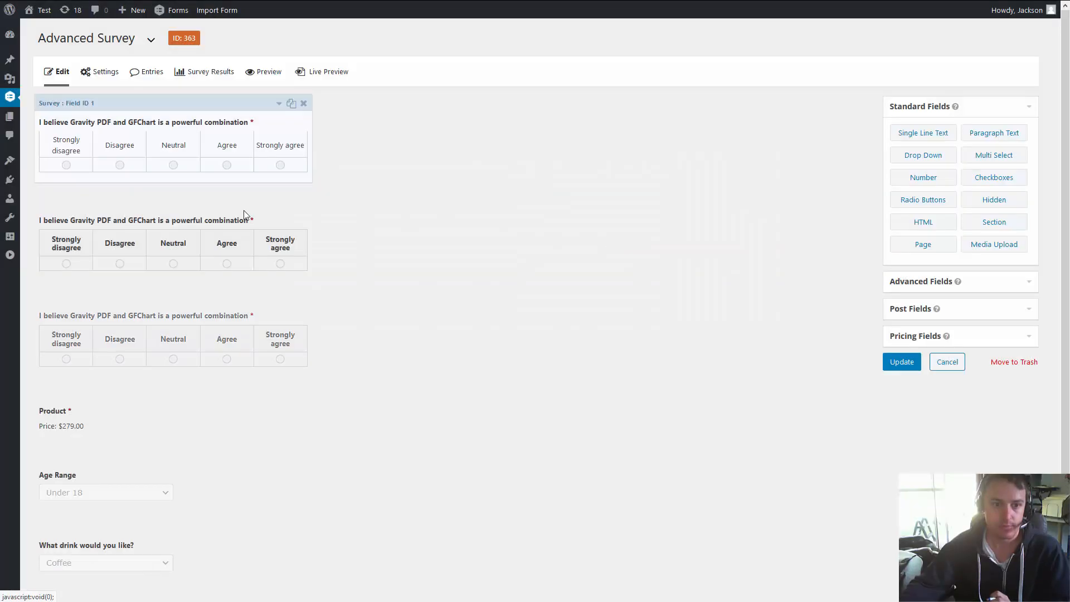
left_click(304, 202)
left_click(617, 236)
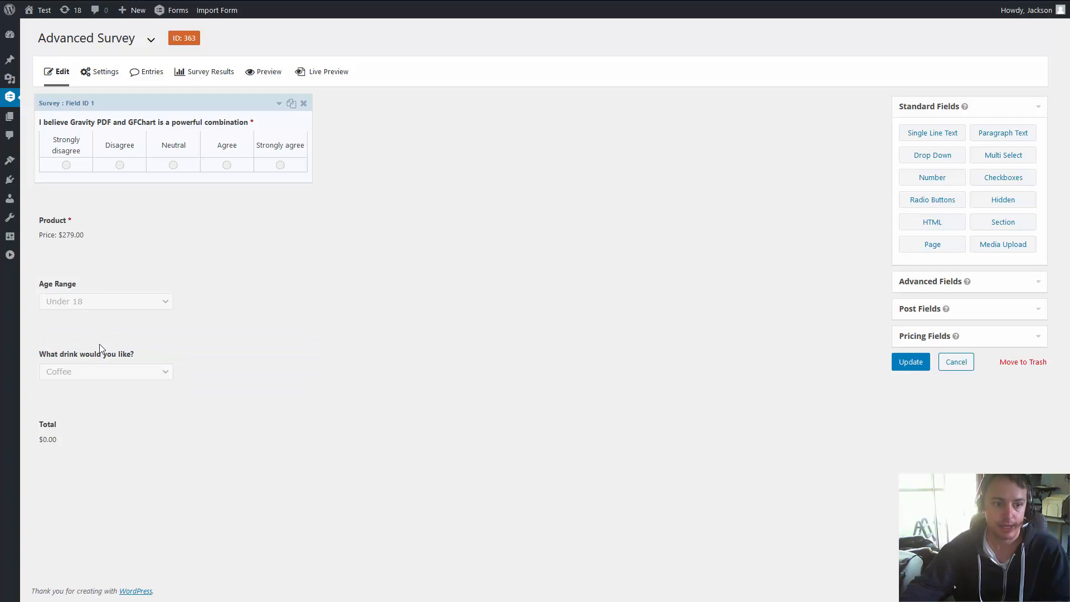
Examine the choices set up for the Age Range and "What drink would you like?" drop-down fields
left_click(96, 284)
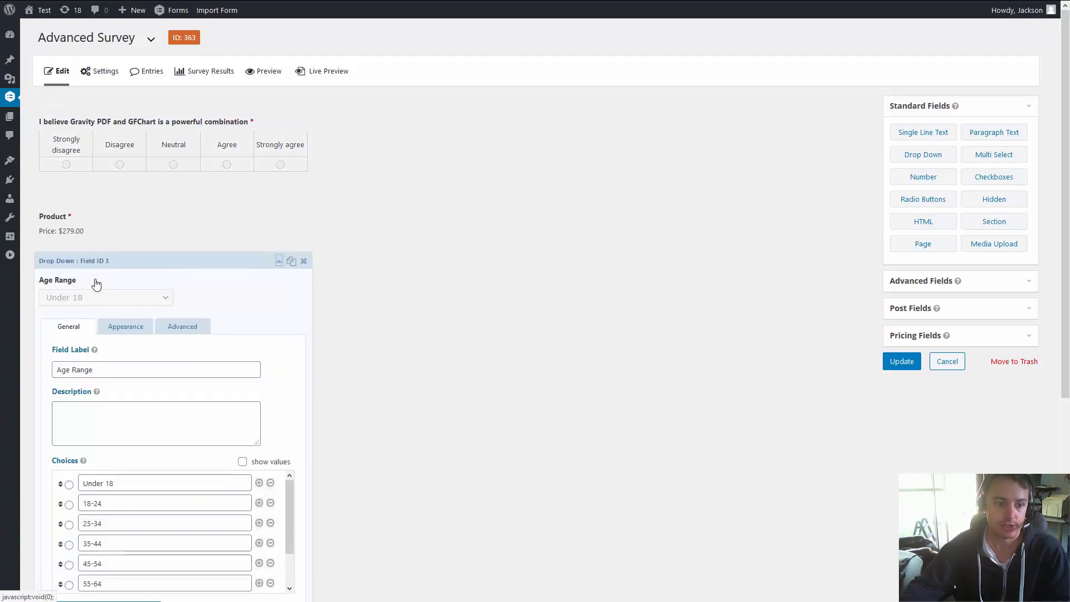
scroll(100, 340, "down", 5)
left_click(93, 456)
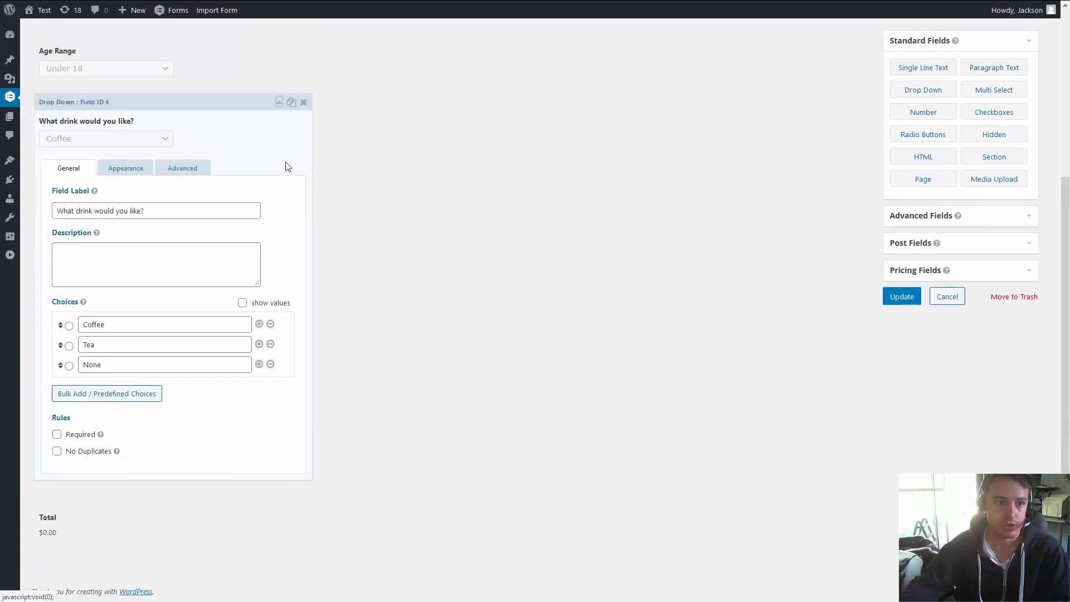
scroll(476, 161, "up", 1)
scroll(476, 159, "up", 3)
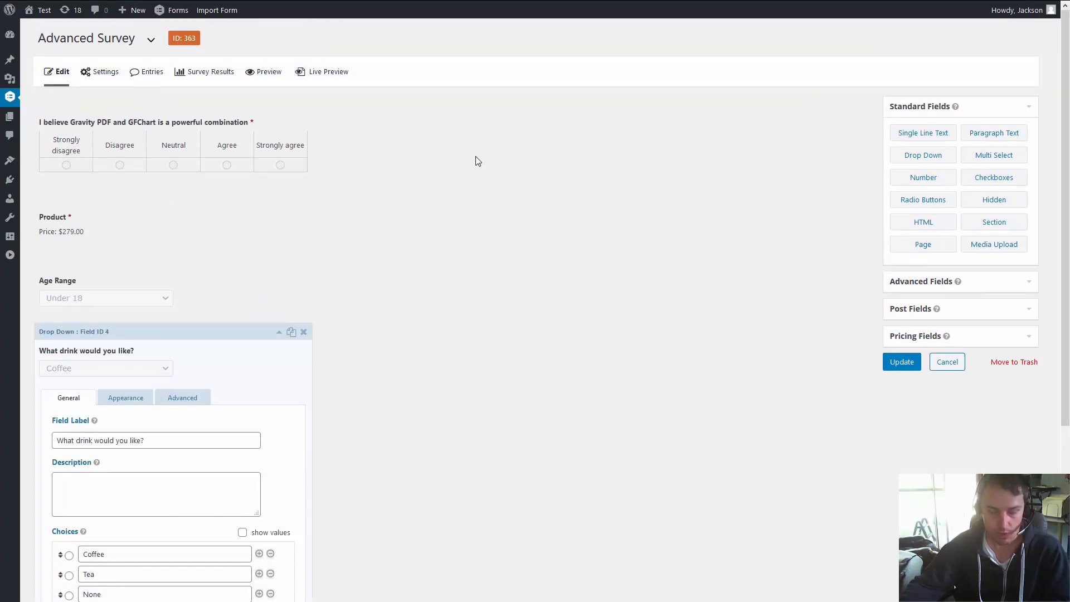
Preview the Advanced Survey form and answer it with Strongly agree, age range 25-34 and the drink Tea
mouse_move(265, 73)
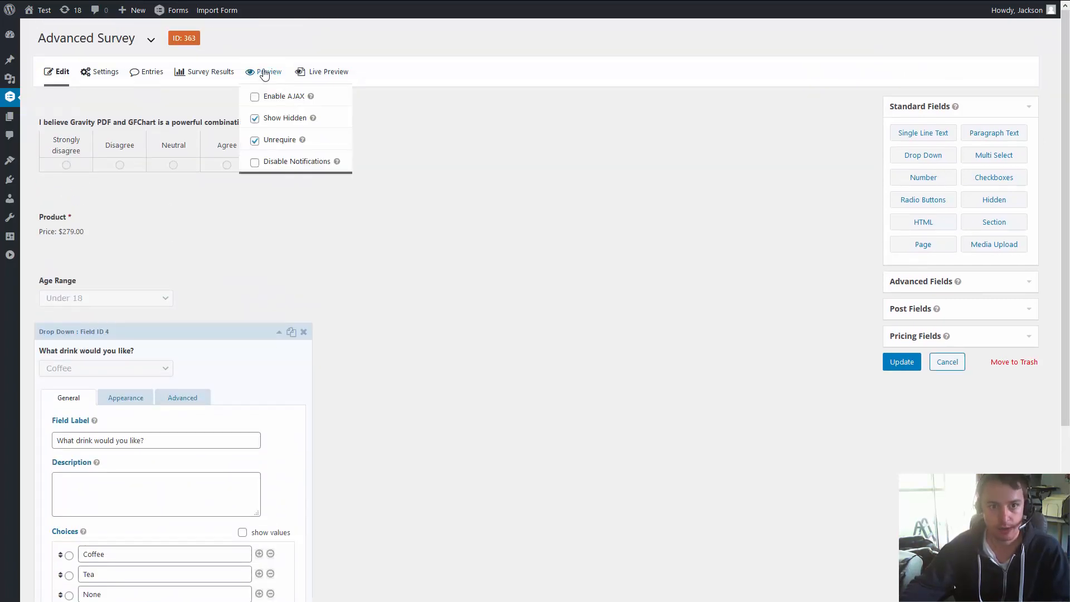
left_click(265, 73)
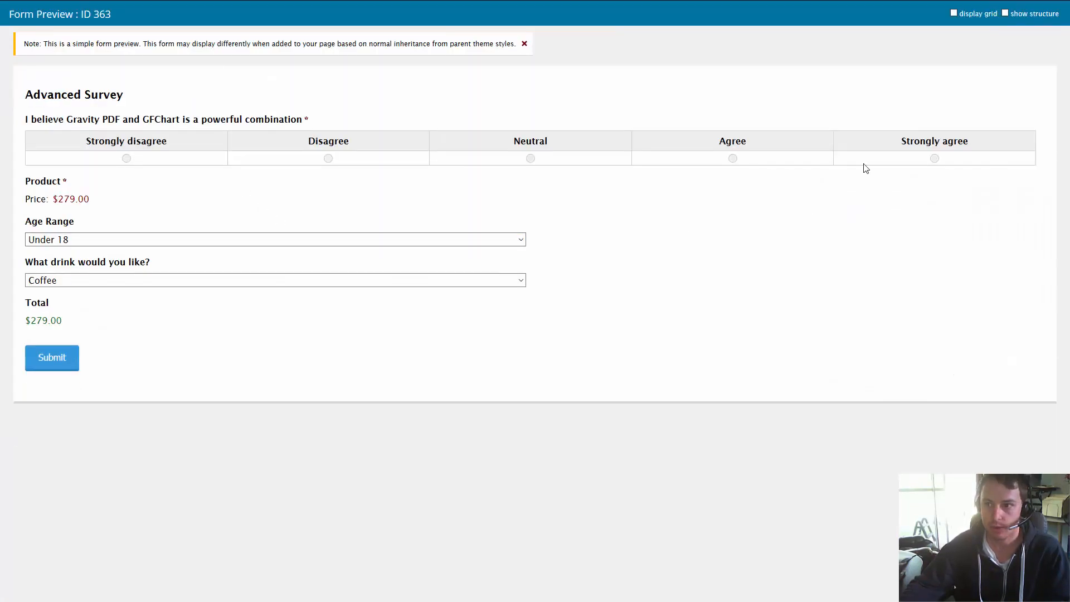
left_click(934, 158)
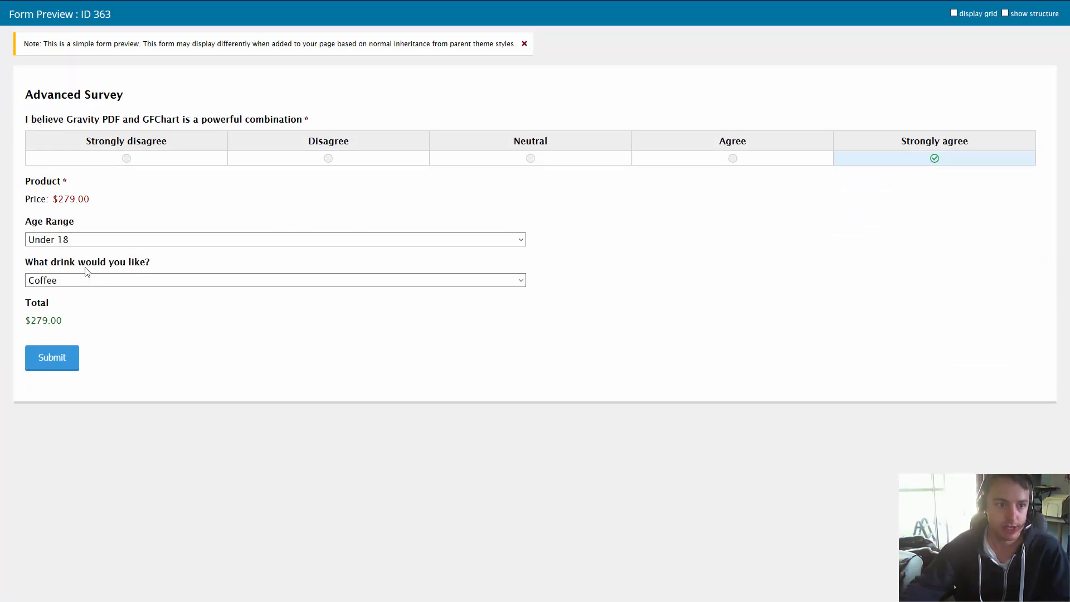
left_click(87, 242)
left_click(84, 286)
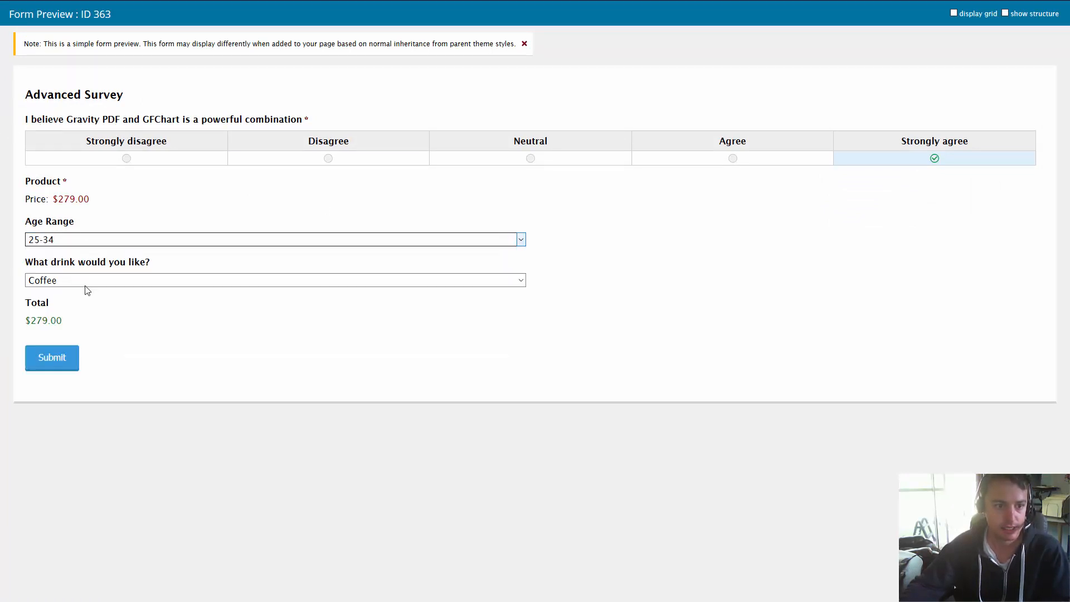
left_click(96, 283)
left_click(103, 312)
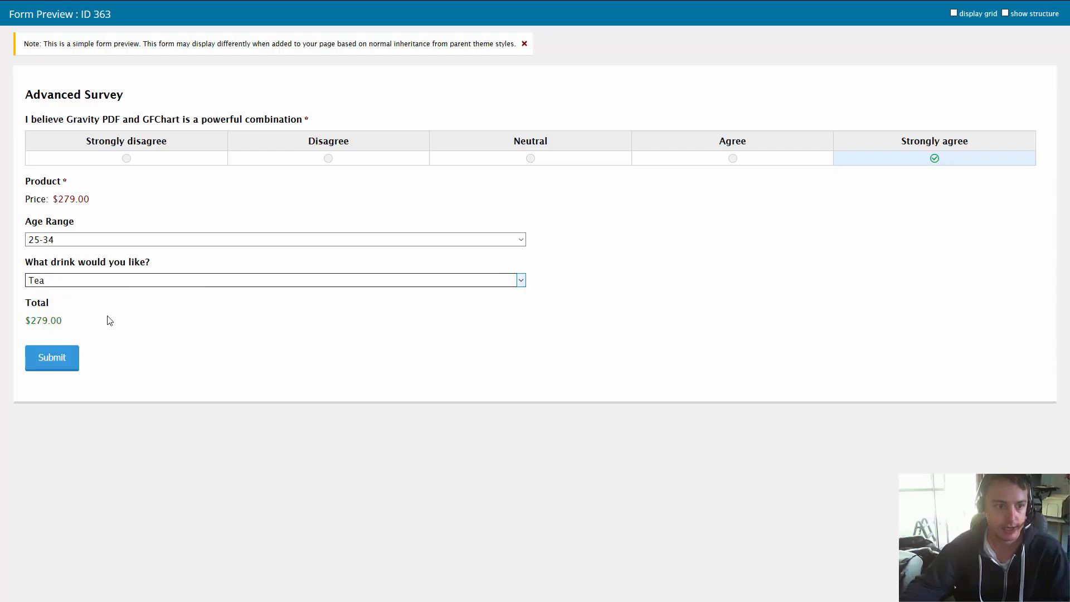
key("Return")
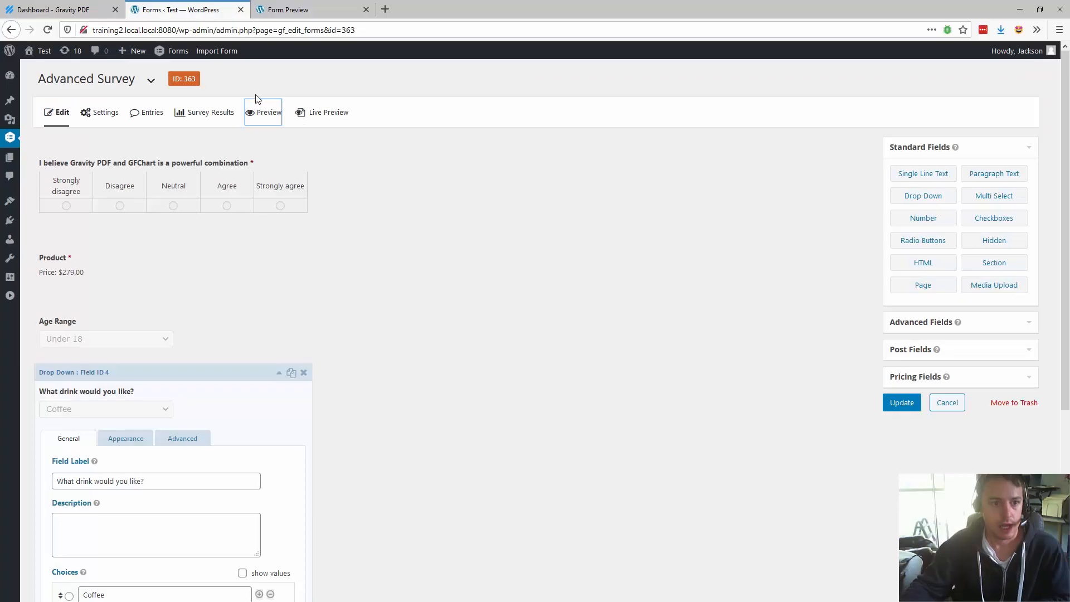
Leave the form editor and open the Charts/Calculations overview
key("F11")
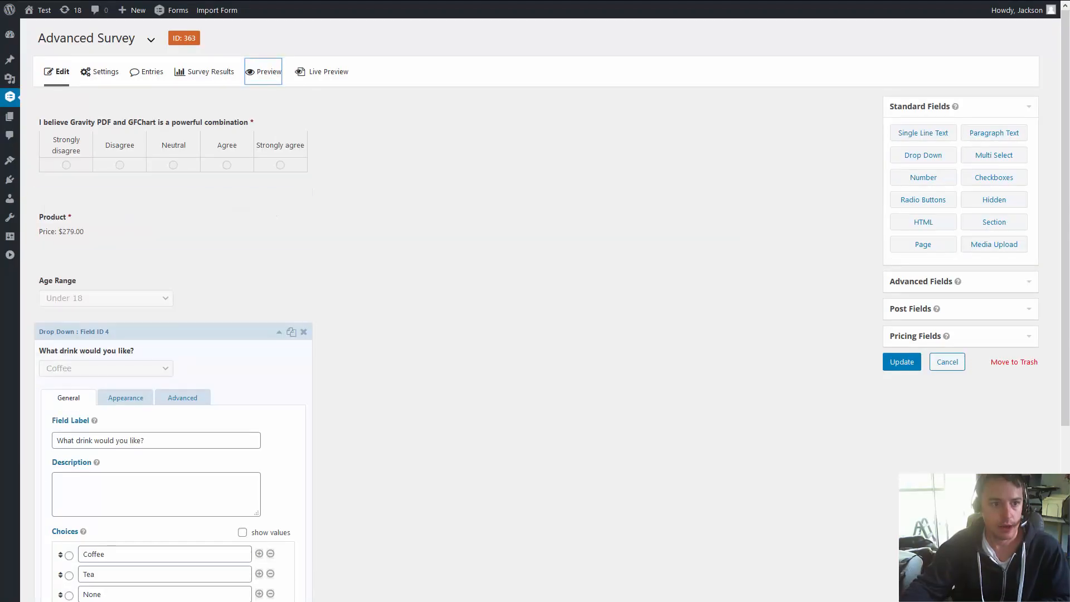
mouse_move(12, 102)
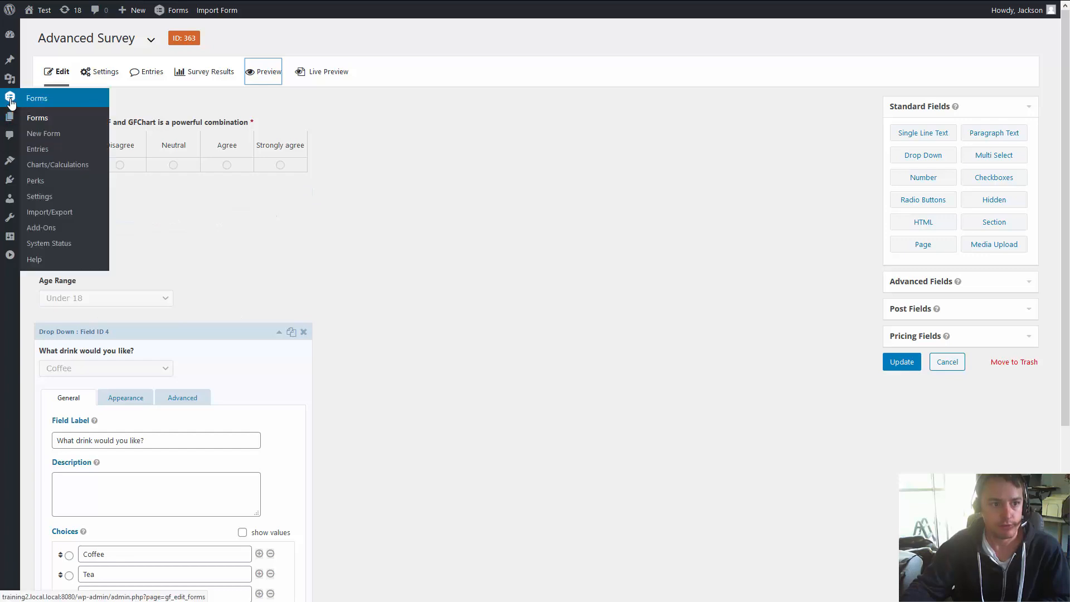
left_click(51, 172)
left_click(605, 238)
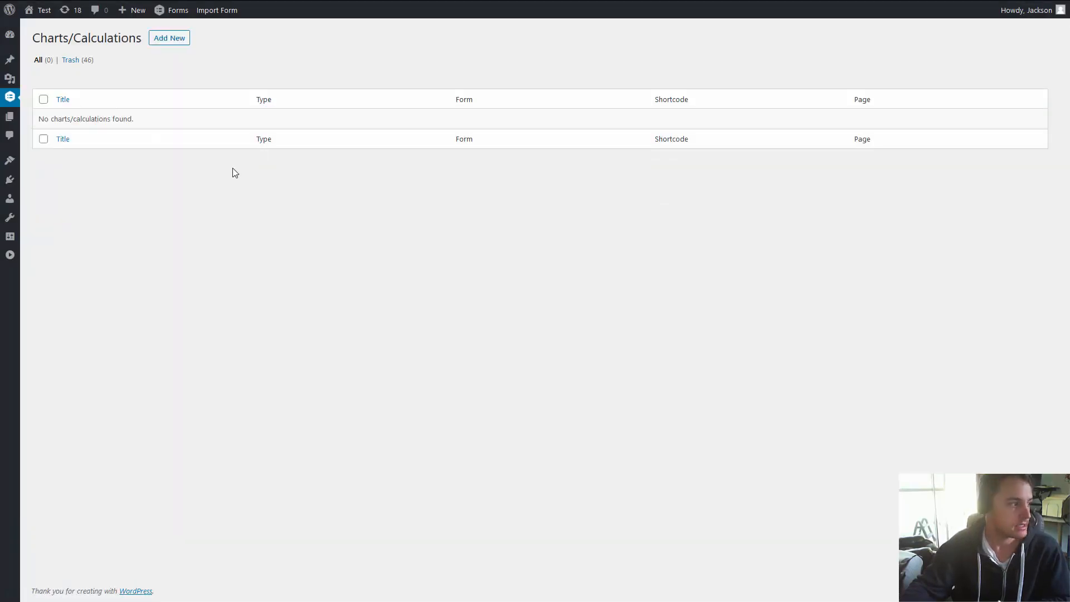
Create a new chart/calculation titled "Drink Chart" with Advanced Survey as its source form
left_click(169, 39)
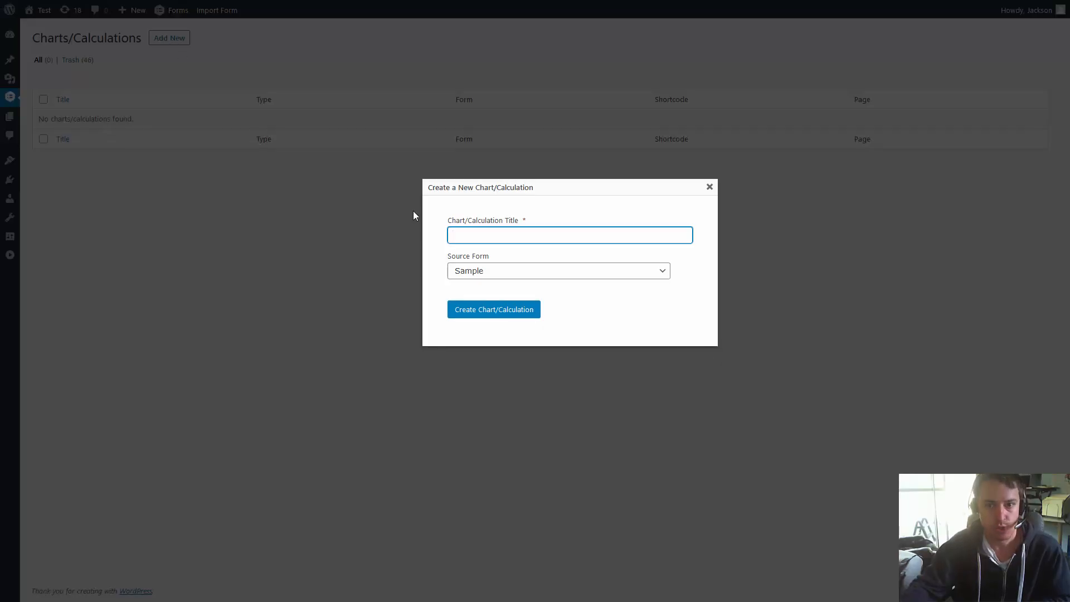
left_click(469, 276)
key("a")
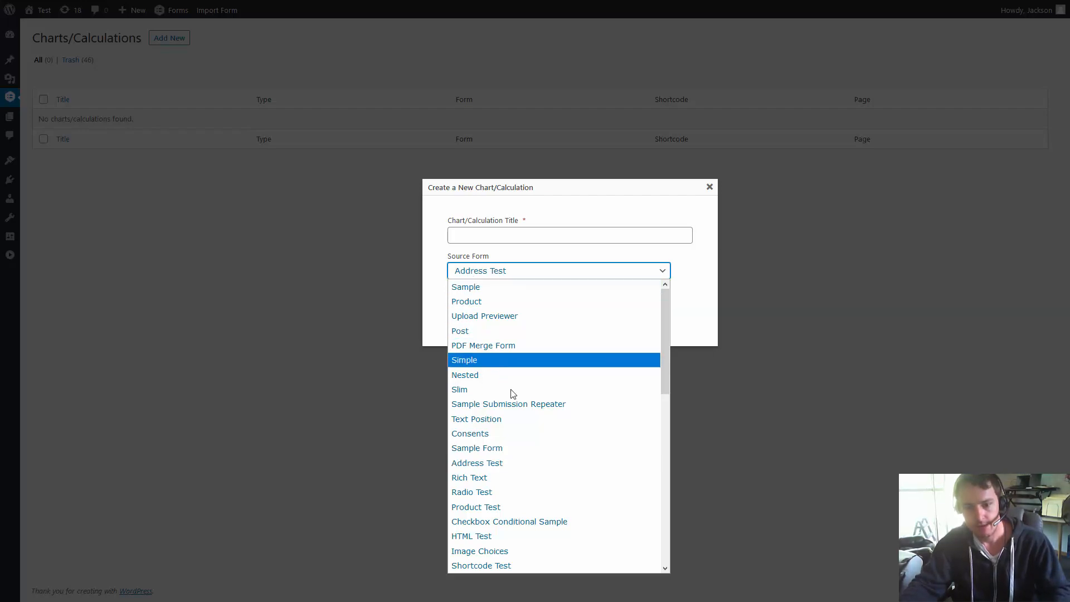
scroll(521, 451, "down", 2)
scroll(521, 451, "down", 4)
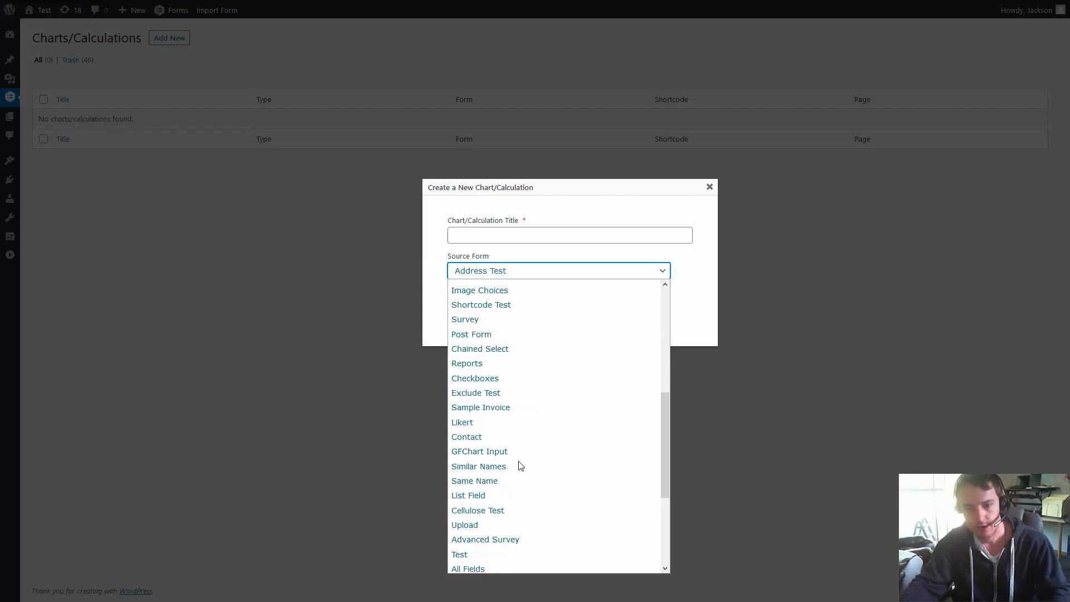
left_click(506, 540)
left_click(471, 232)
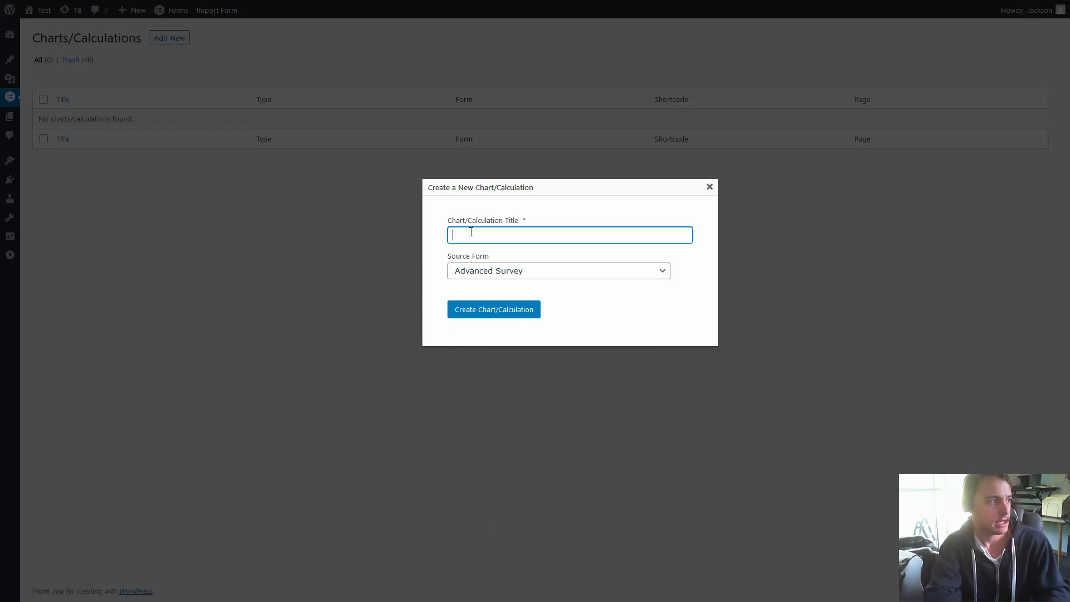
type("Drink Chart")
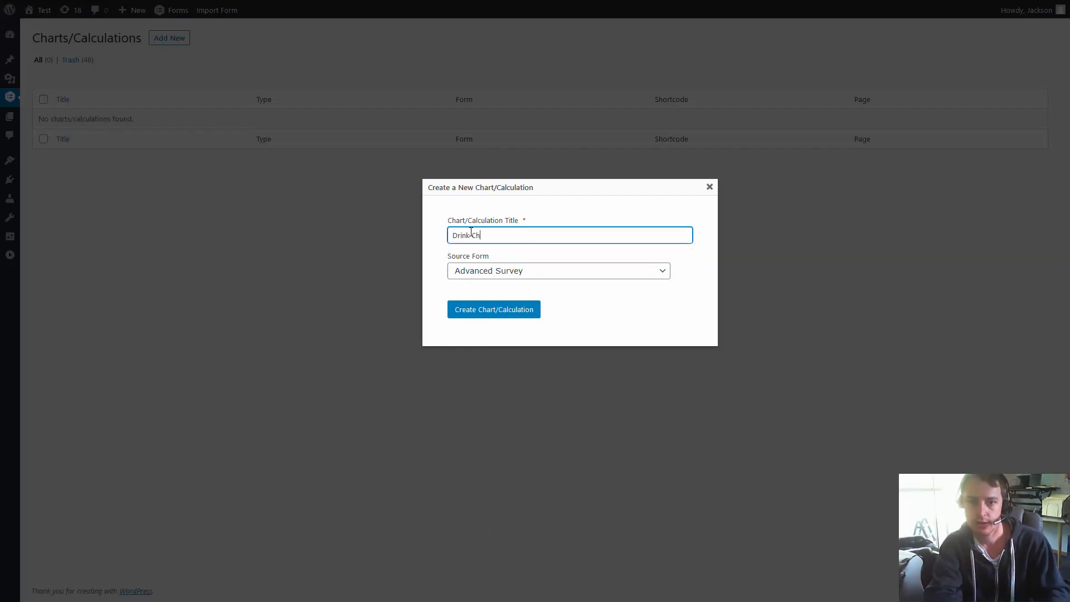
key("Return")
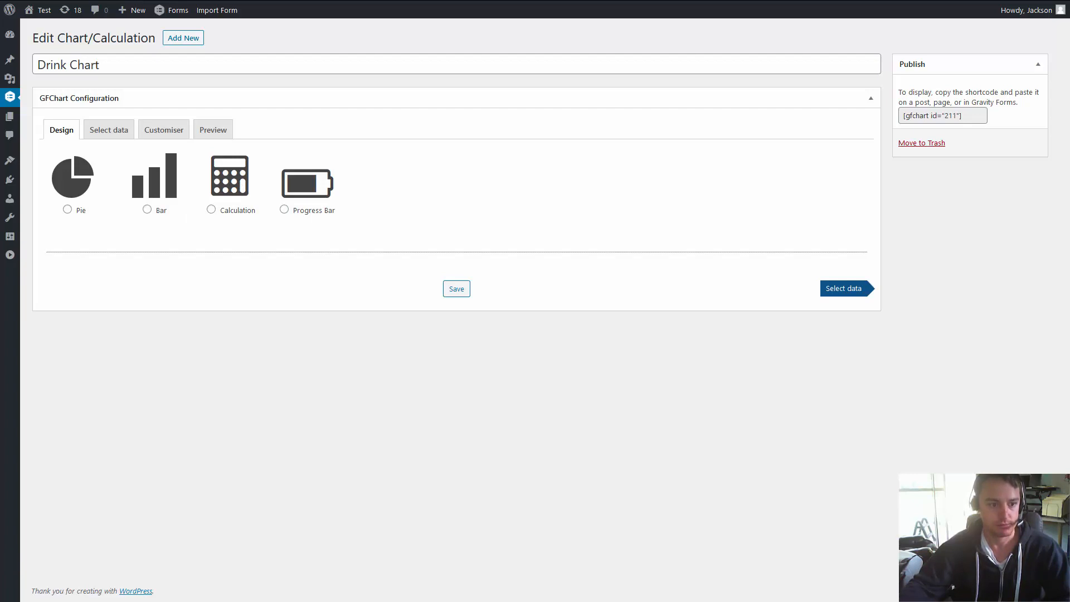
Make the chart a Pie in Default style and use the "What drink would you like?" field as its data
left_click(71, 184)
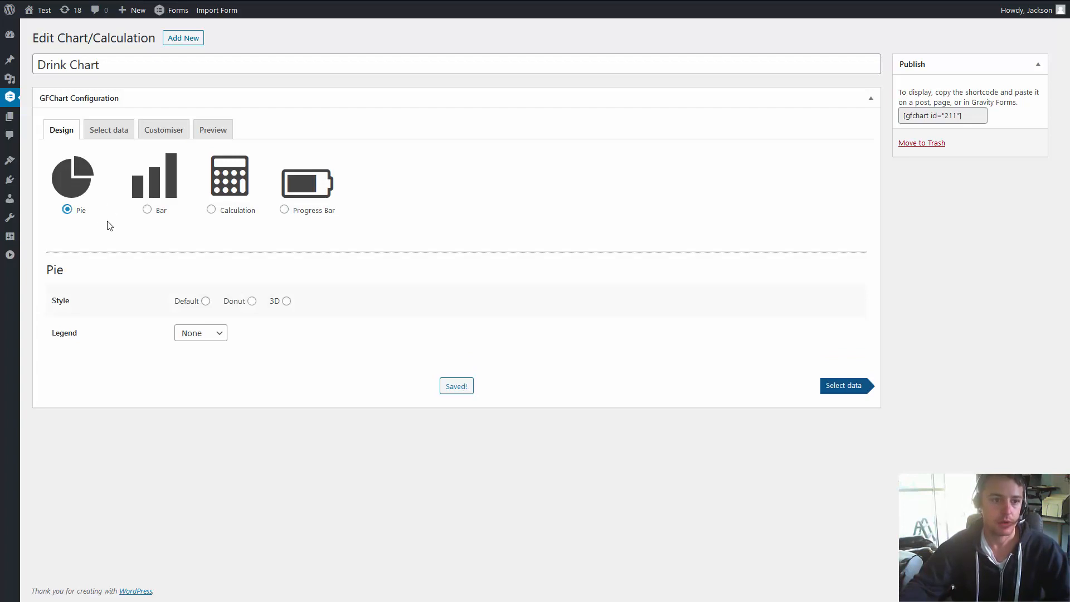
left_click(205, 301)
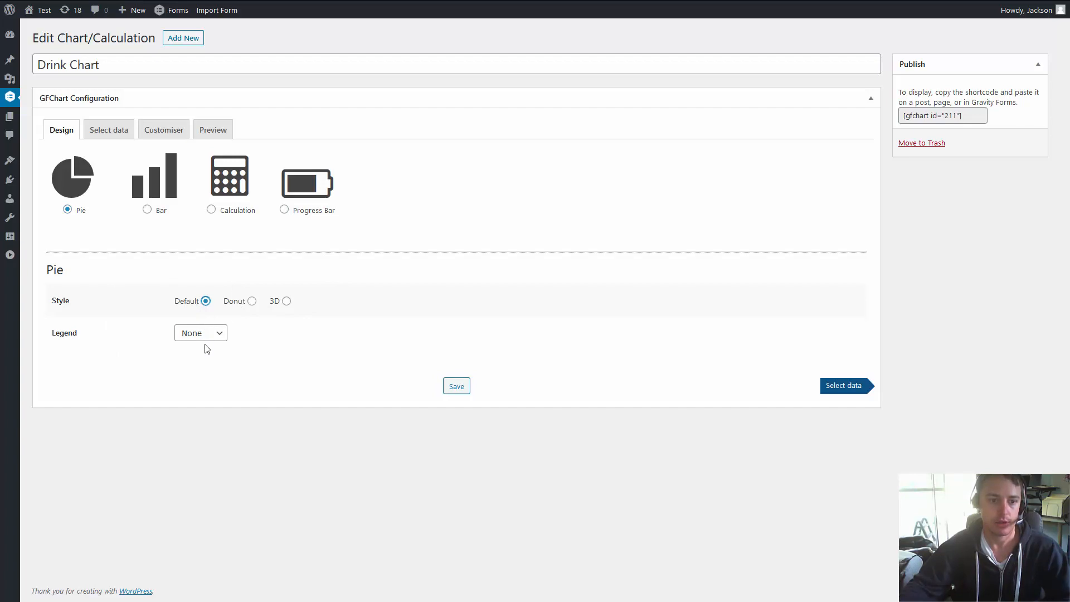
left_click(101, 132)
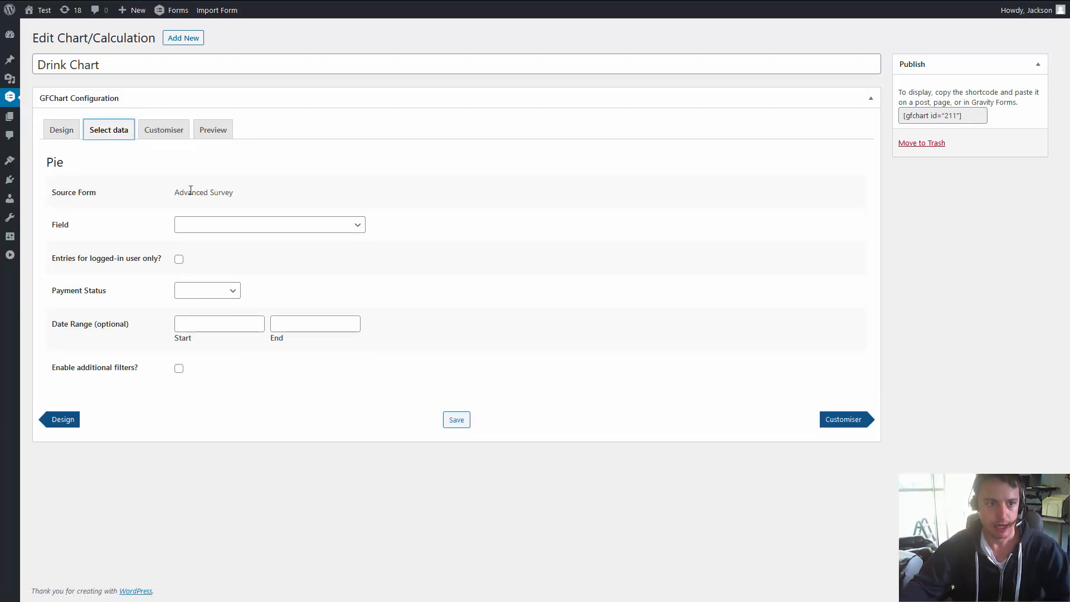
left_click(207, 225)
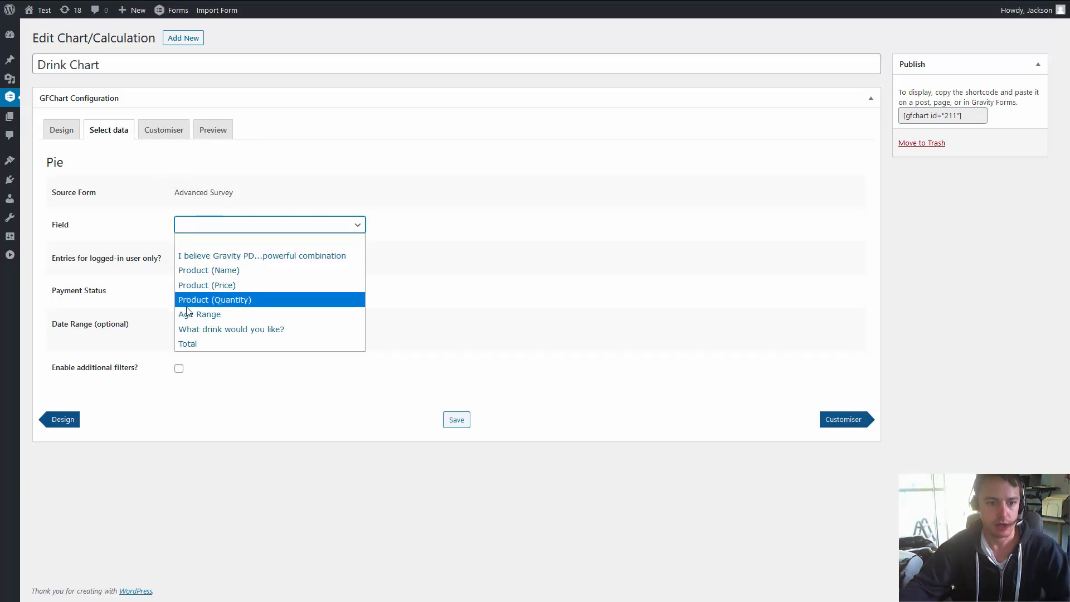
left_click(196, 329)
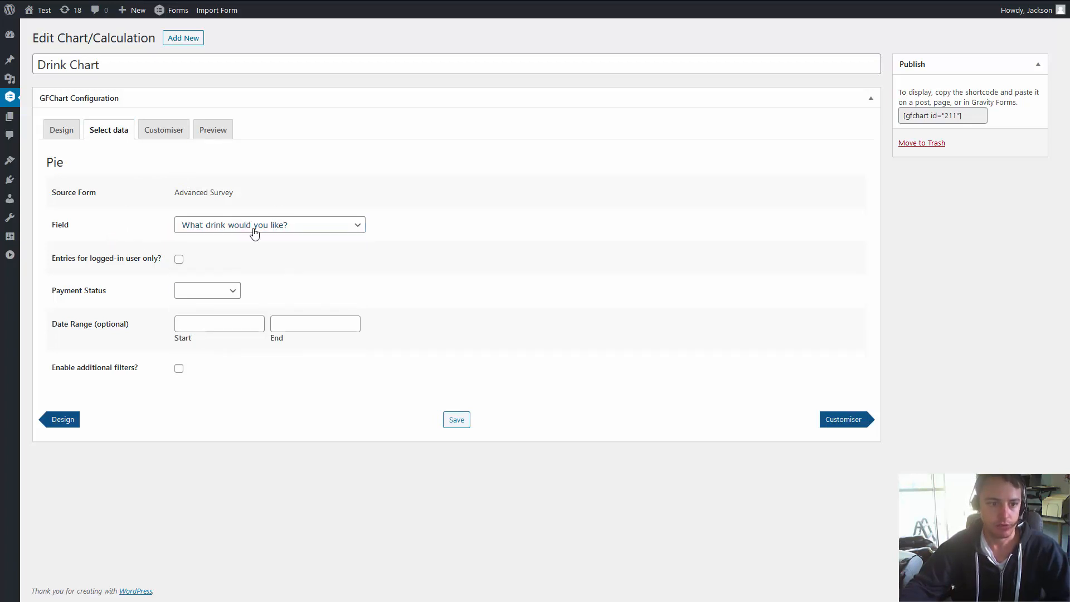
Review the Payment Status options available for filtering the chart's data
left_click(217, 296)
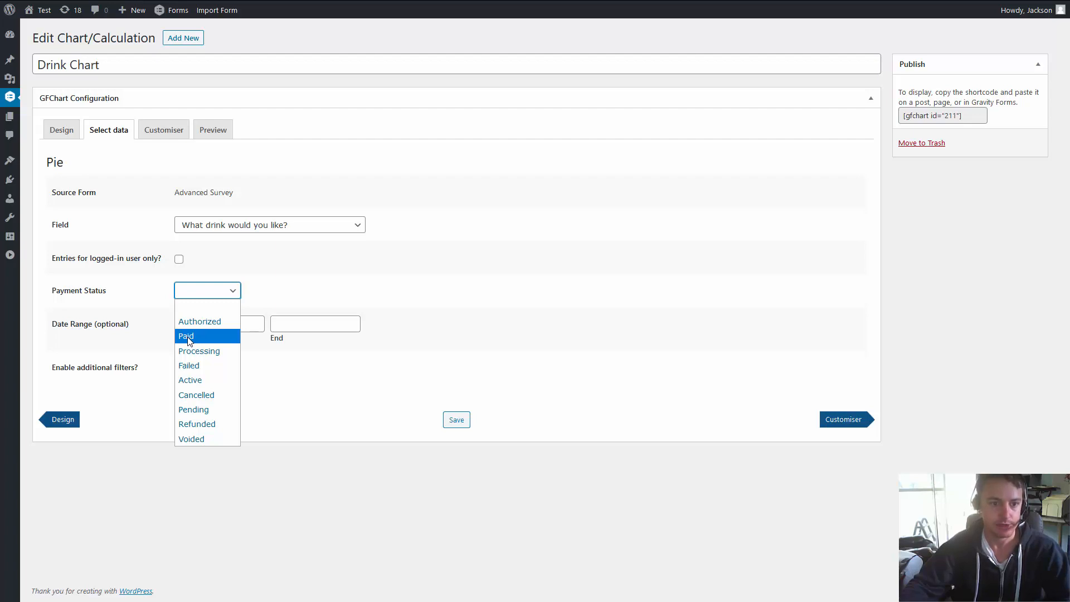
left_click(193, 291)
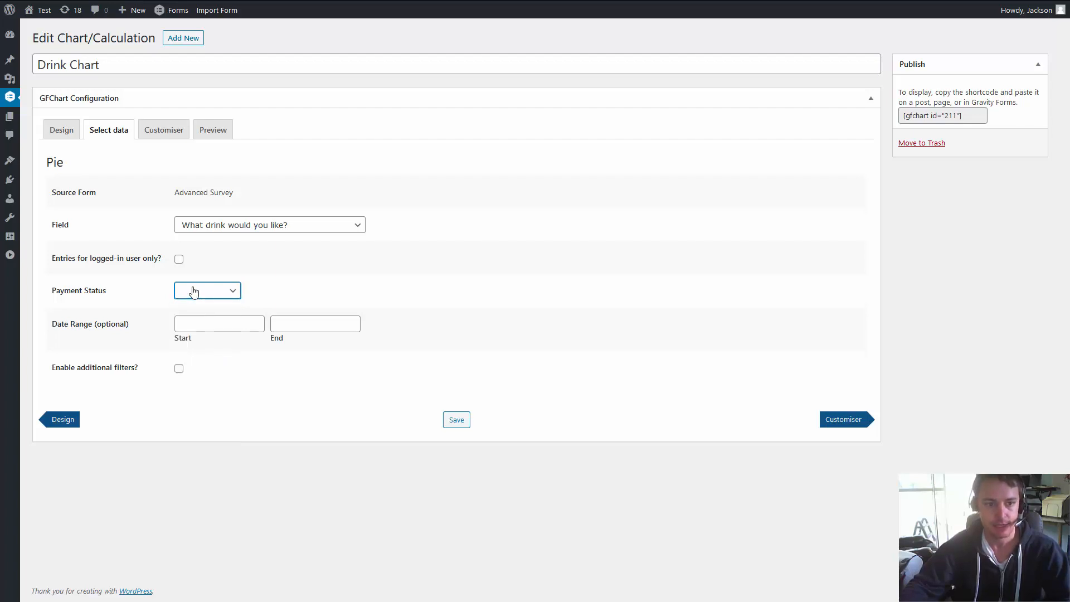
left_click(194, 291)
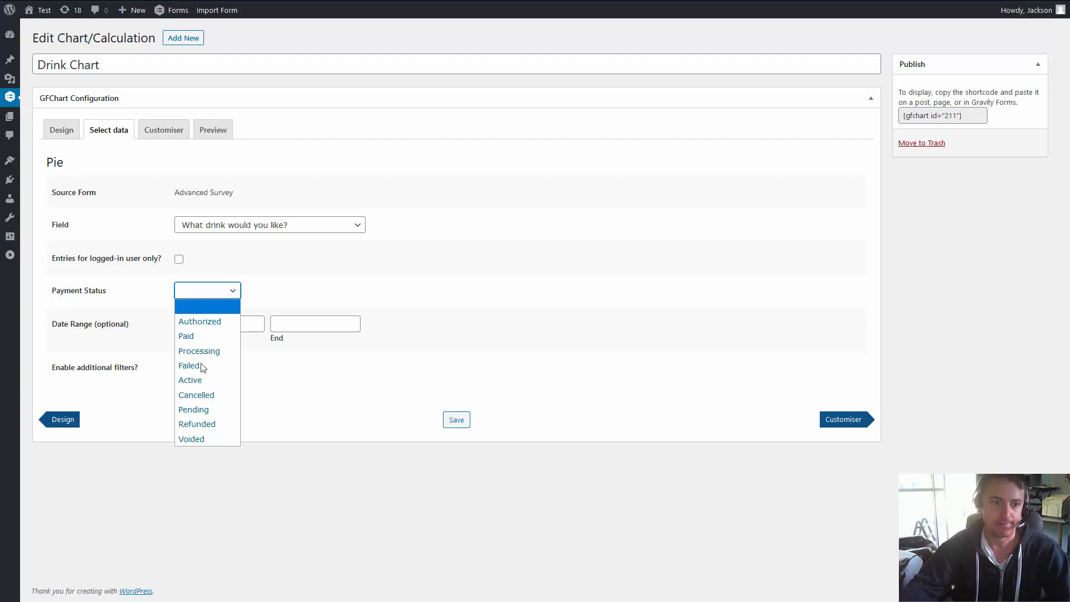
left_click(203, 289)
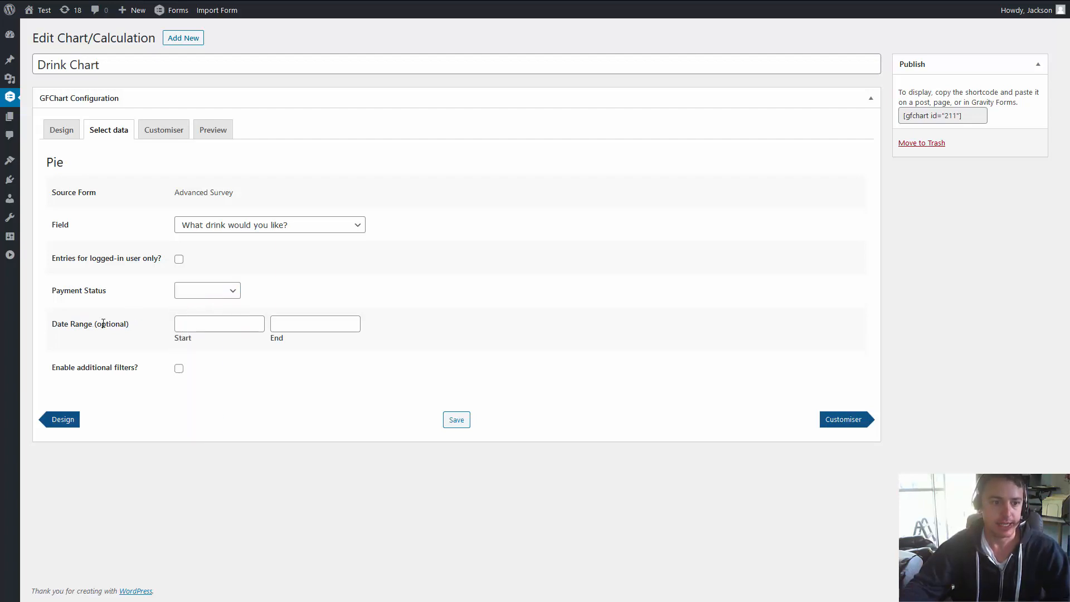
Try a relative start date of "-last month" in the chart's date range, and clear it again
left_click(190, 324)
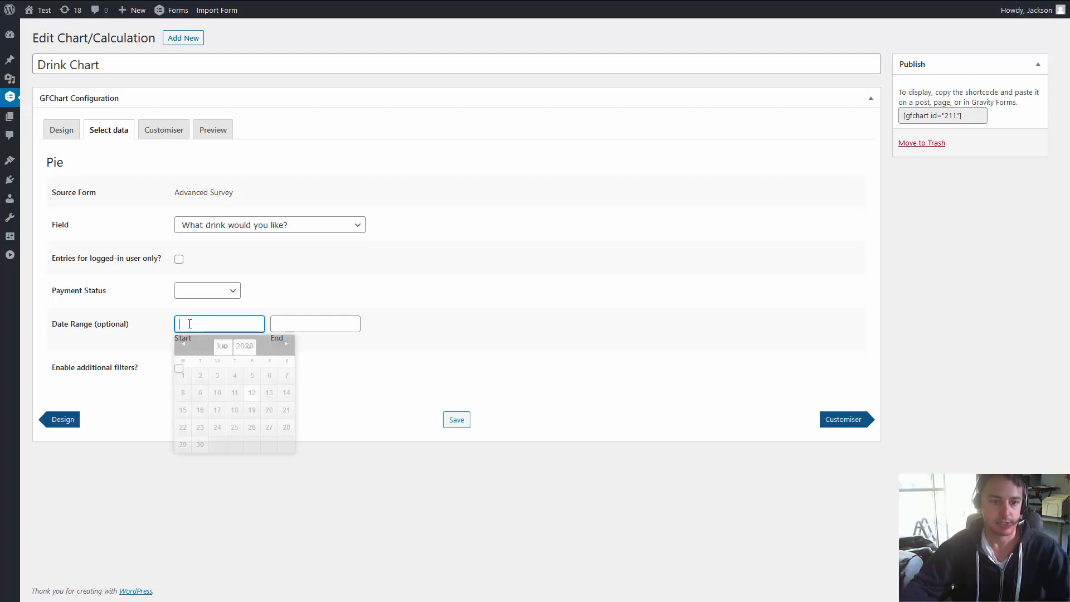
left_click(160, 325)
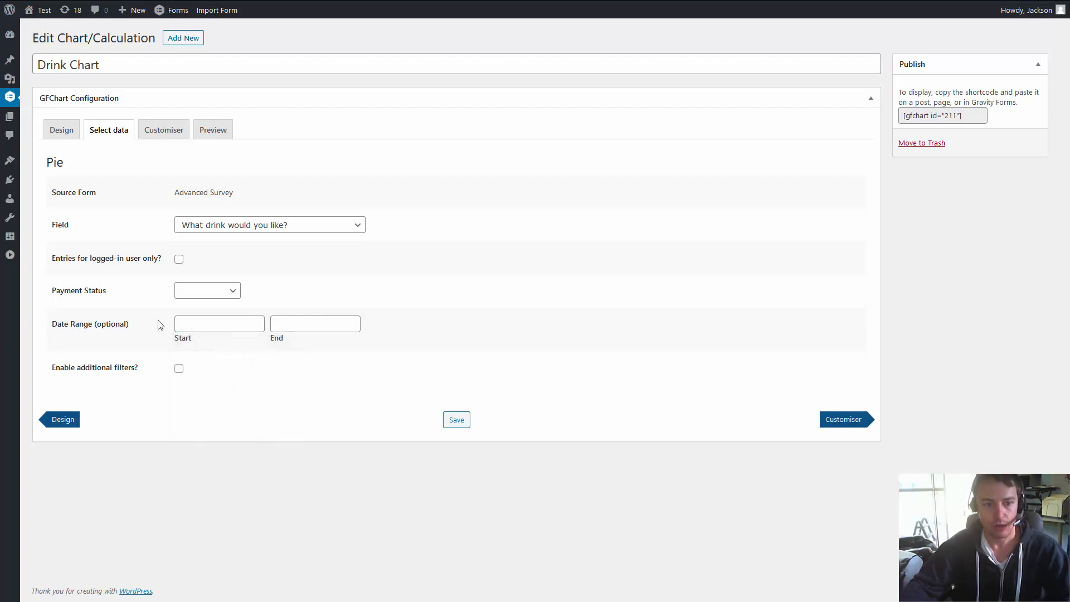
left_click(194, 323)
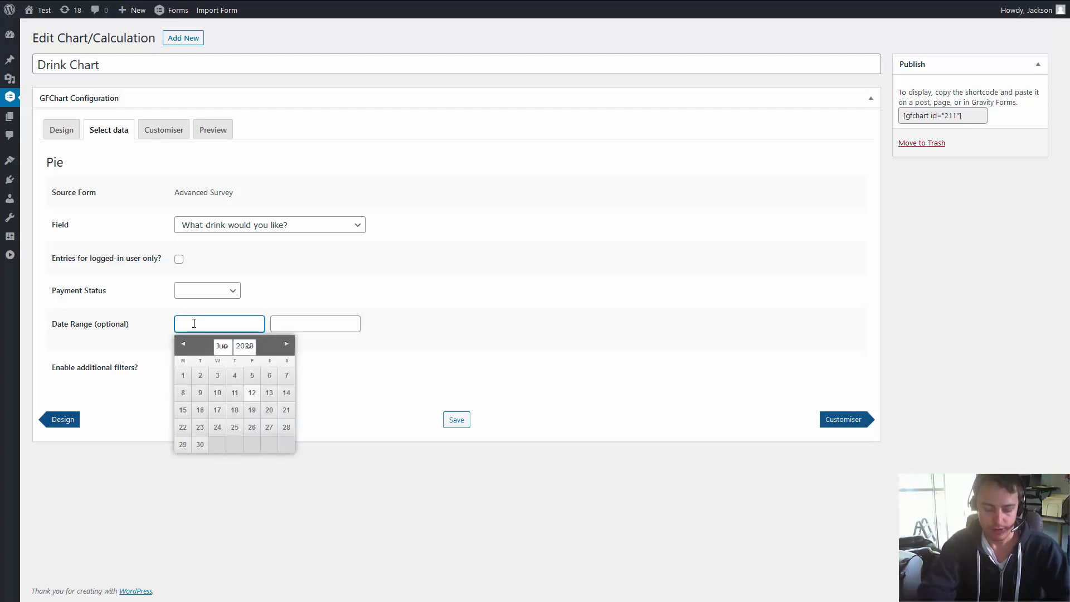
type("-last months")
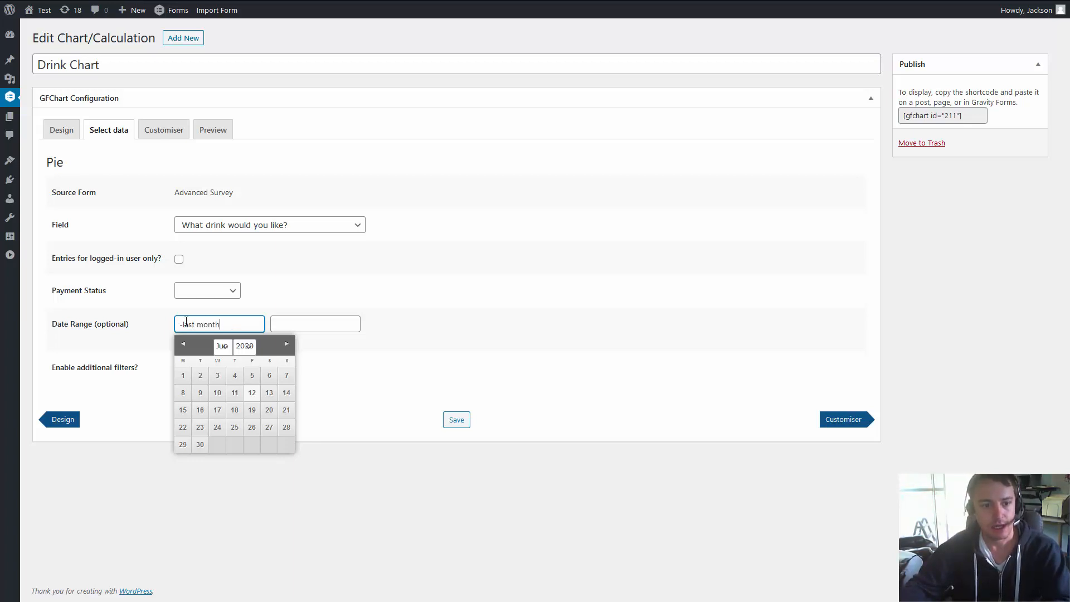
left_click_drag(223, 323, 85, 312)
key("BackSpace")
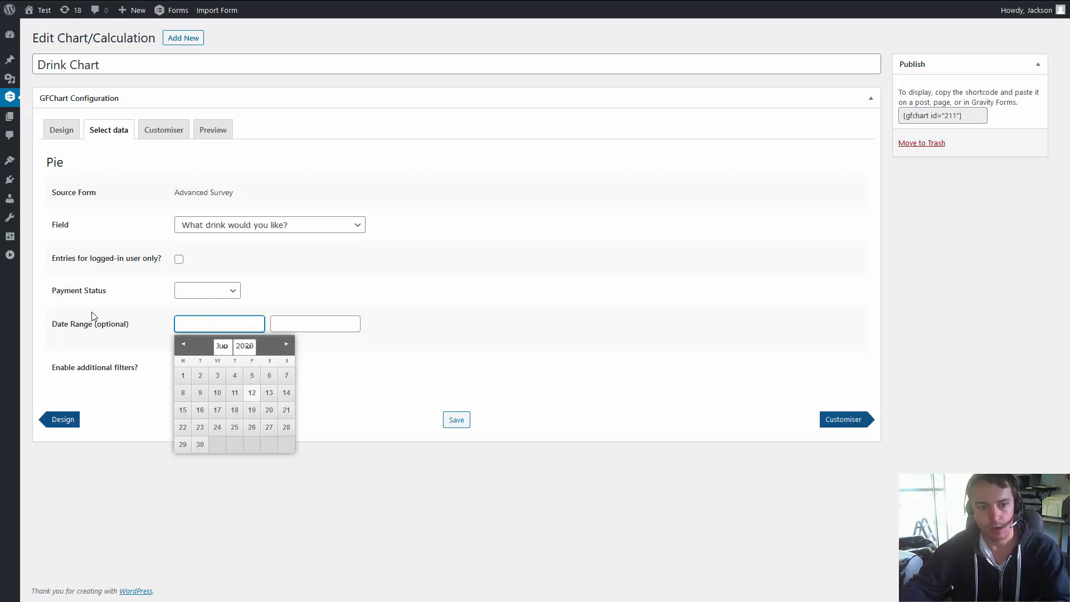
left_click(167, 317)
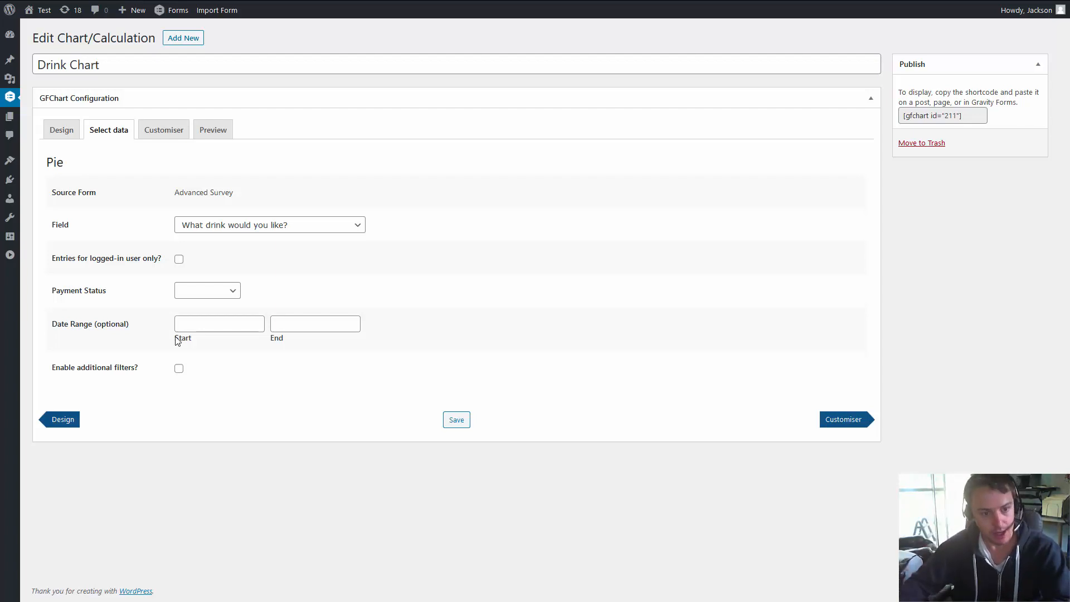
Try additional filters with three conditions and the match mode set to Any, and disable the filters again
left_click(179, 369)
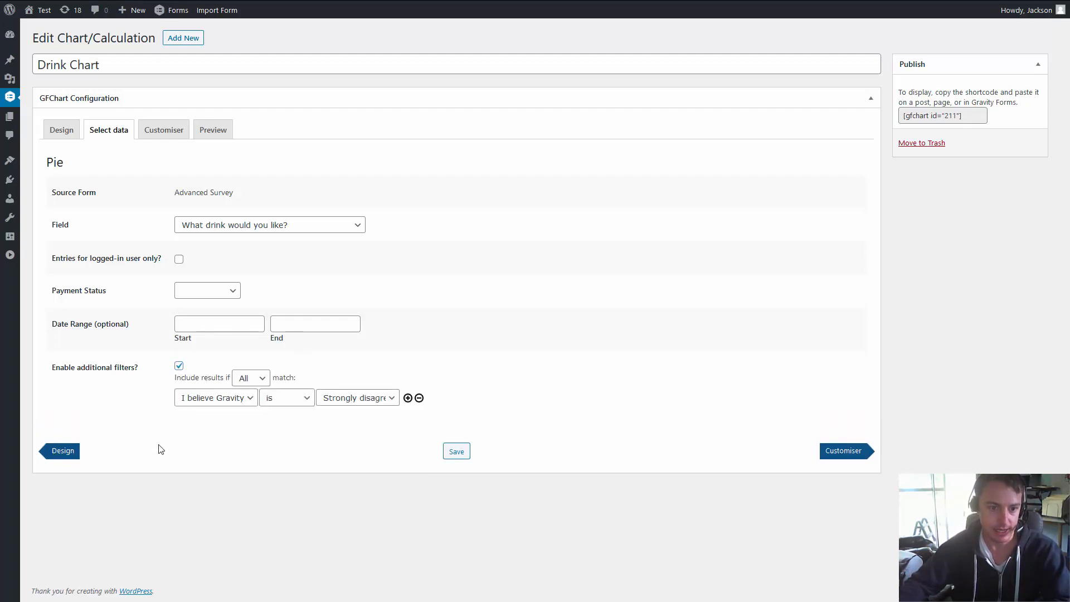
left_click(253, 384)
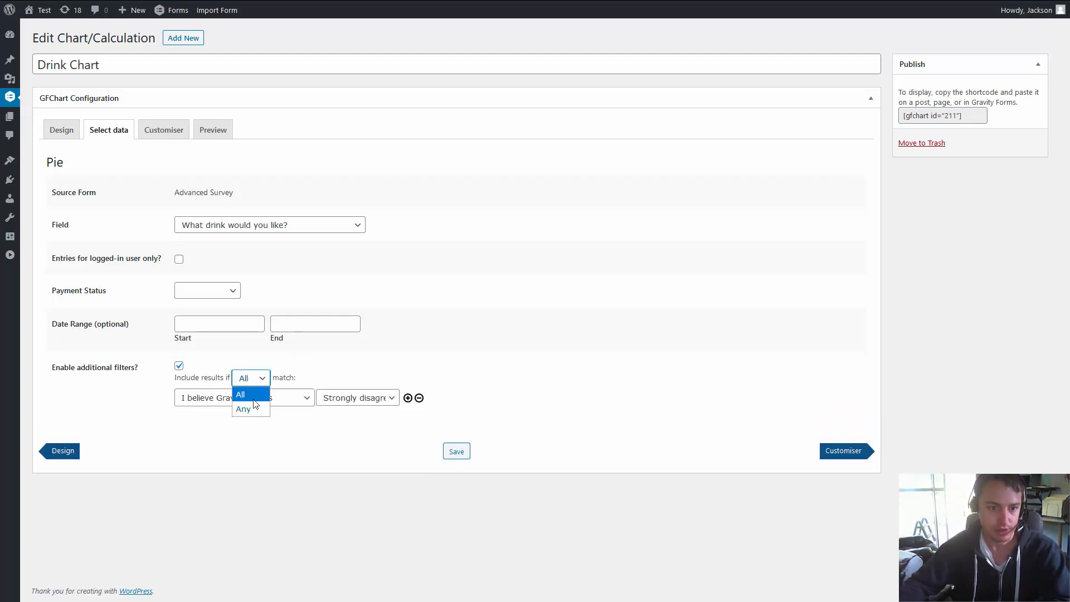
left_click(245, 385)
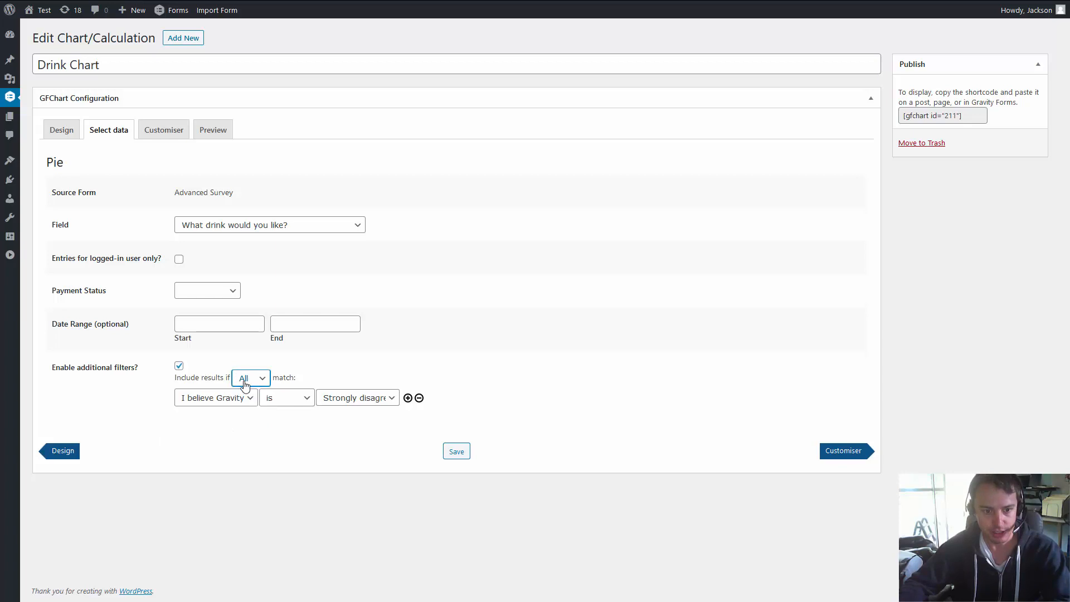
left_click(408, 398)
left_click(408, 418)
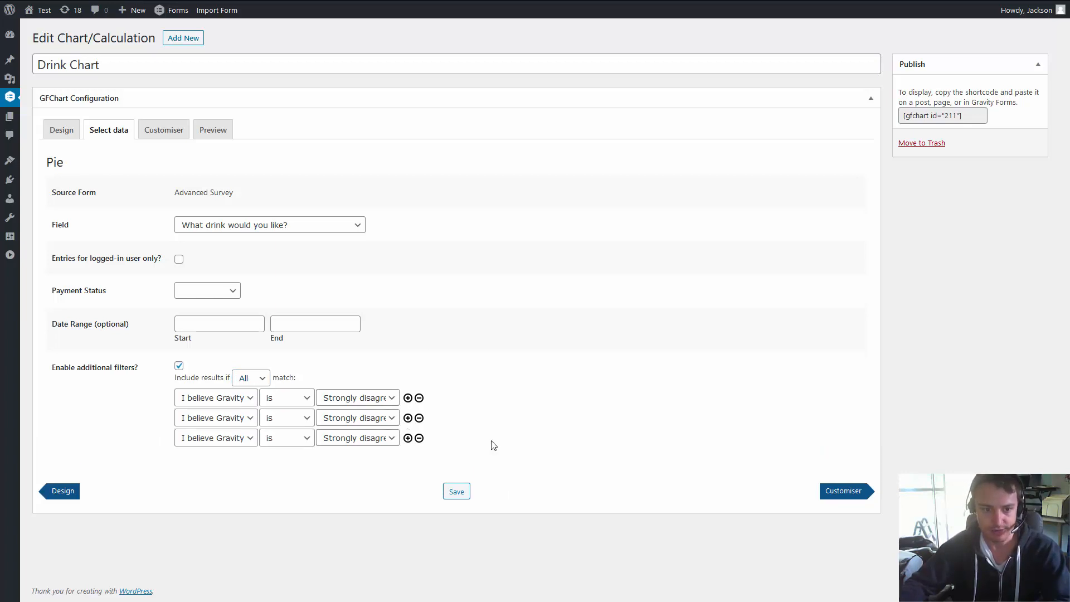
left_click(253, 378)
left_click(246, 409)
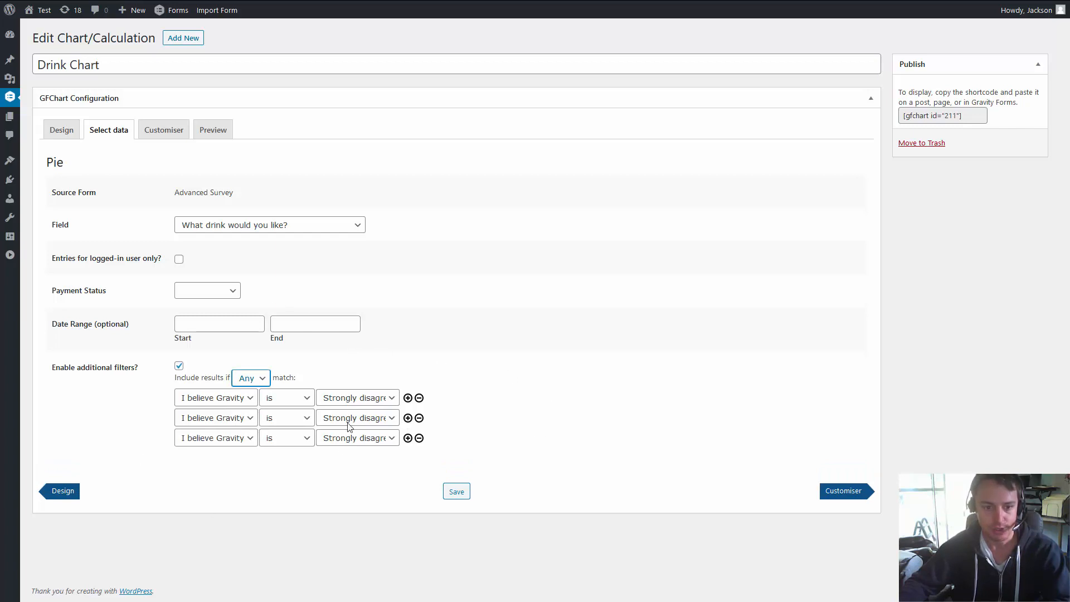
left_click(179, 368)
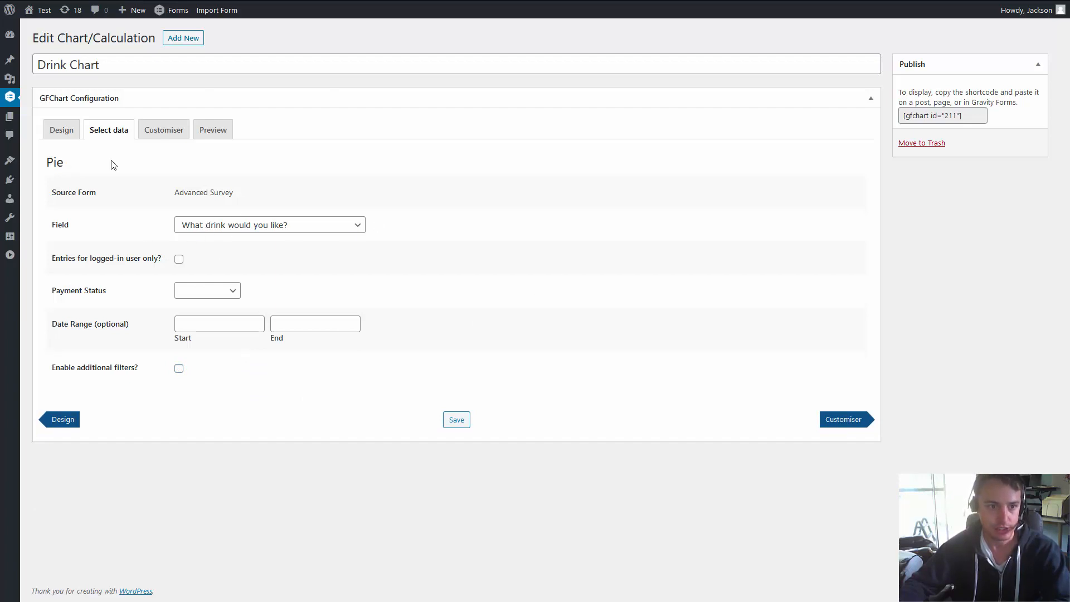
Open the chart's customisation settings and set the chart title to "Drinks"
left_click(160, 135)
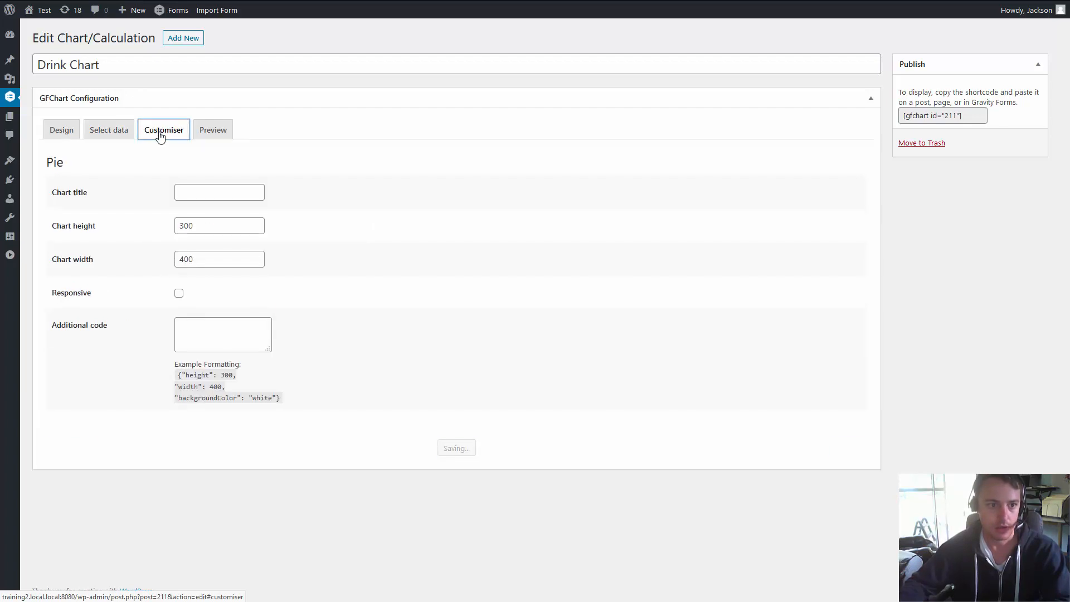
left_click(196, 190)
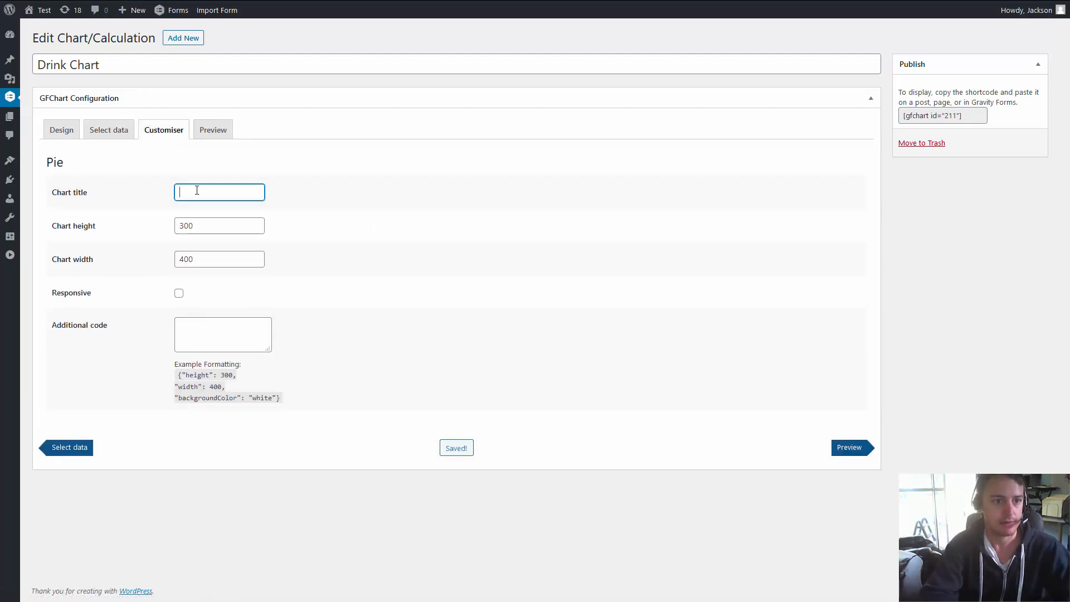
type("Drinks")
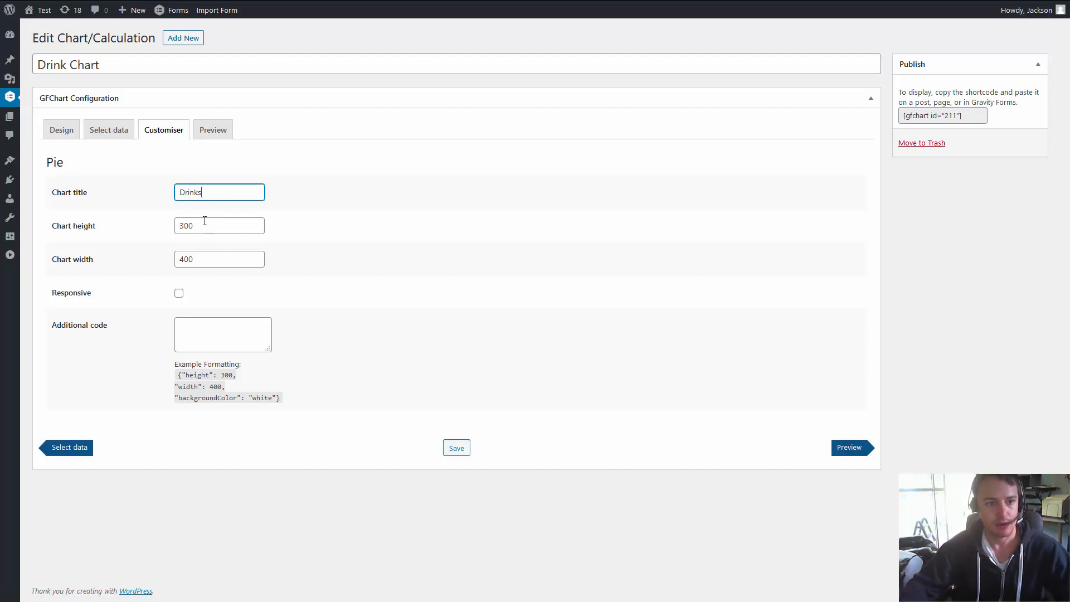
Set the chart width to 600 and the chart height to 400
left_click(205, 263)
key("ctrl+a")
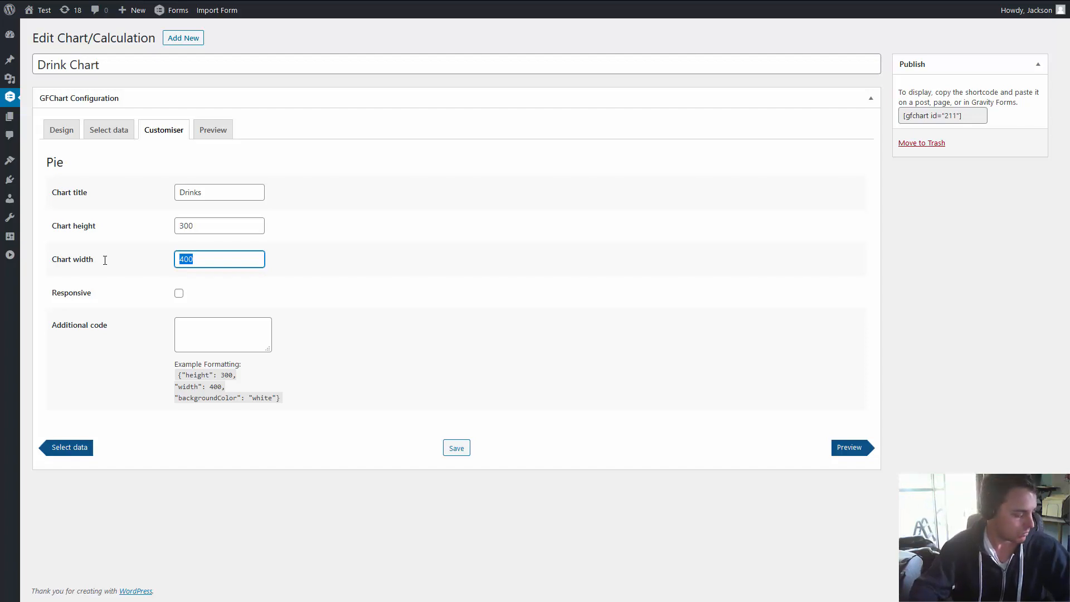
type("600")
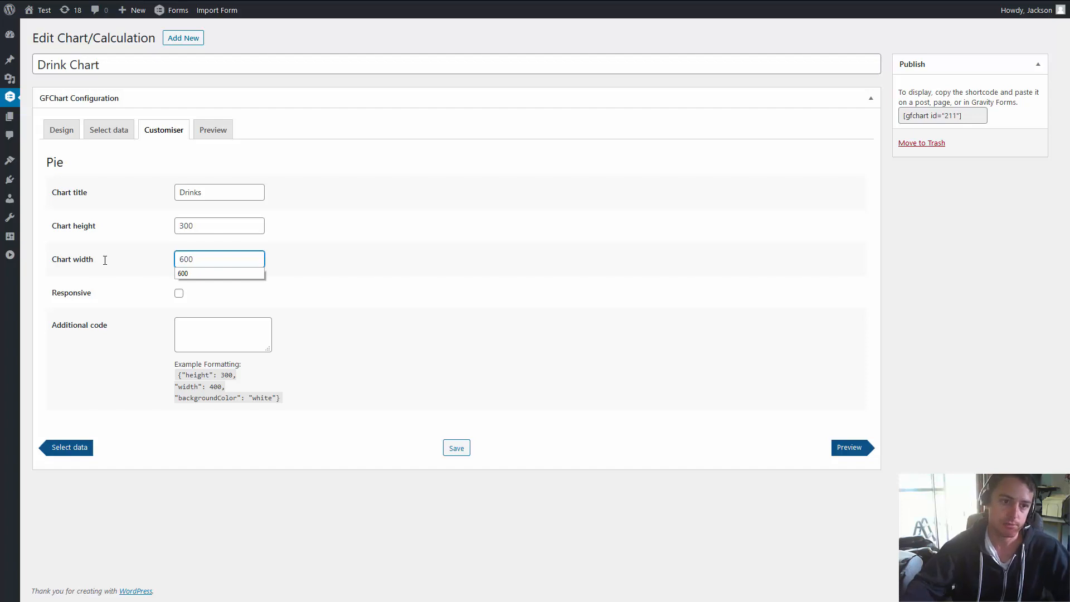
key("shift+Tab")
type("400")
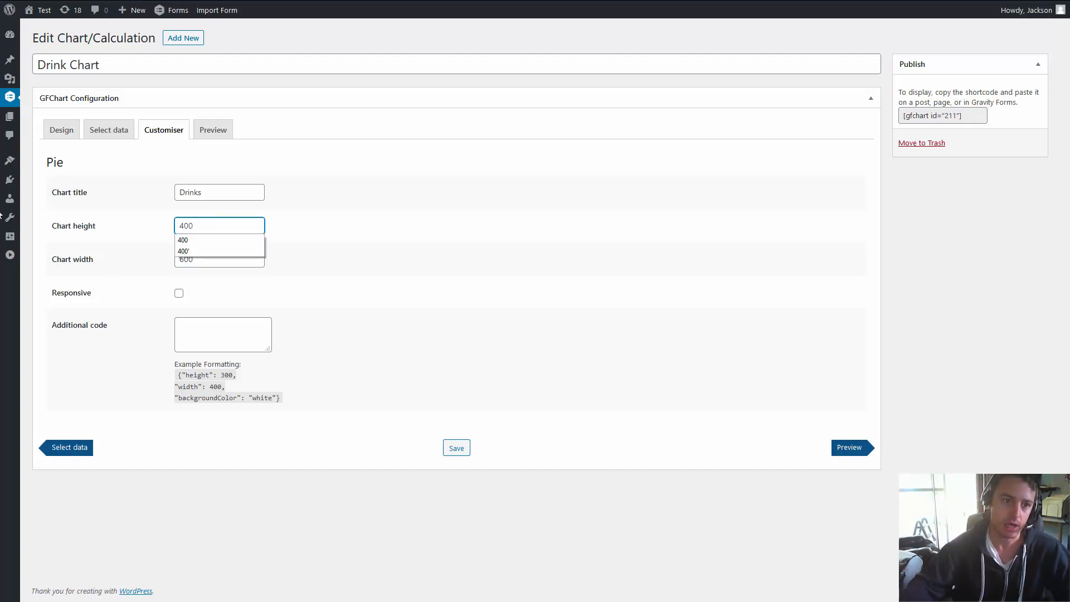
left_click(126, 211)
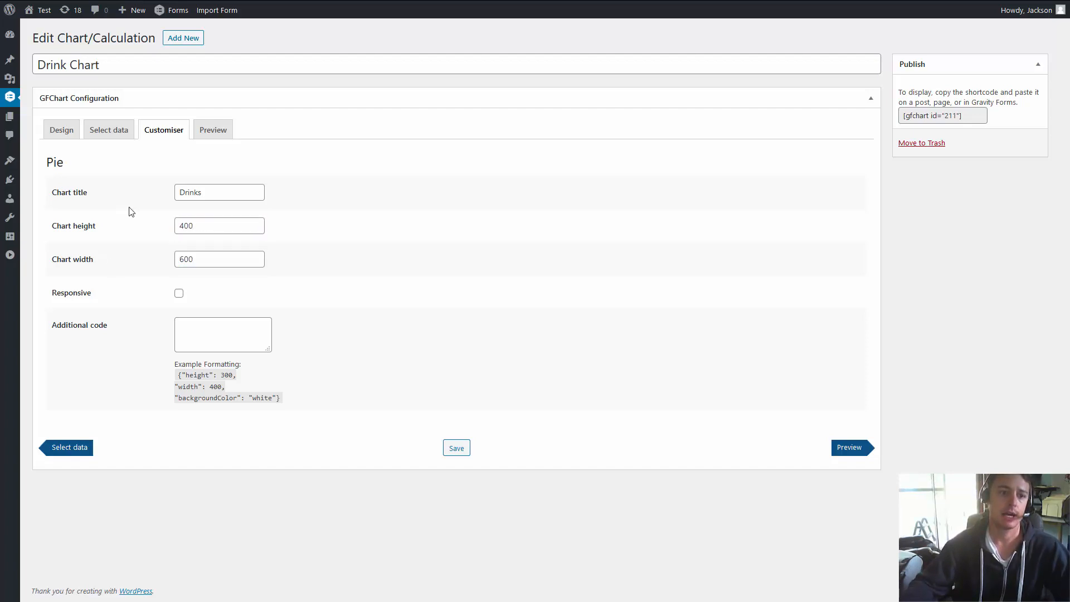
Preview the pie chart and inspect the answer and entry count behind each slice
left_click(206, 137)
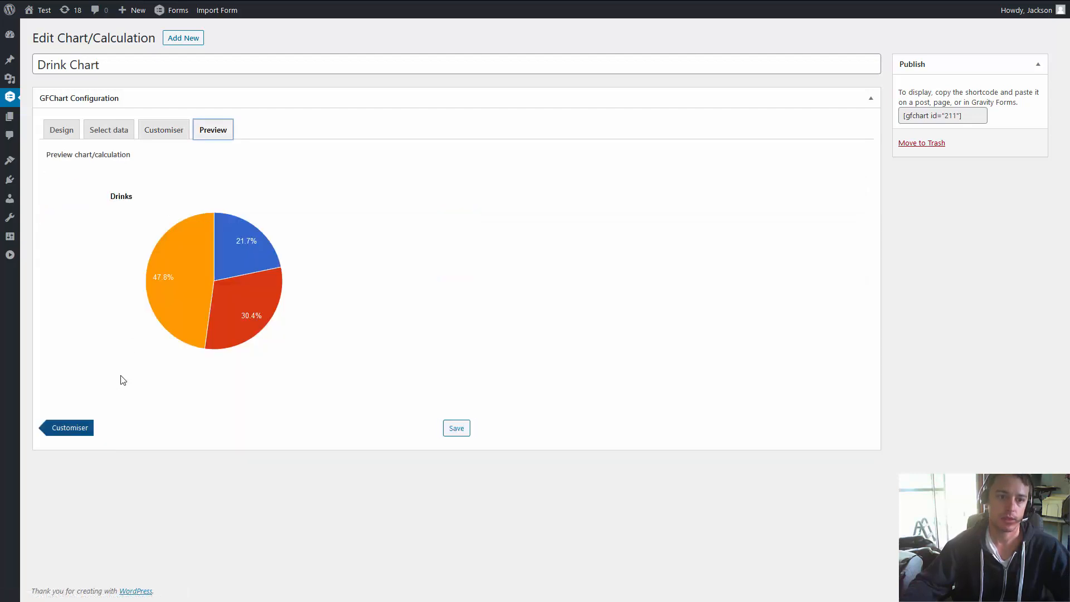
mouse_move(171, 287)
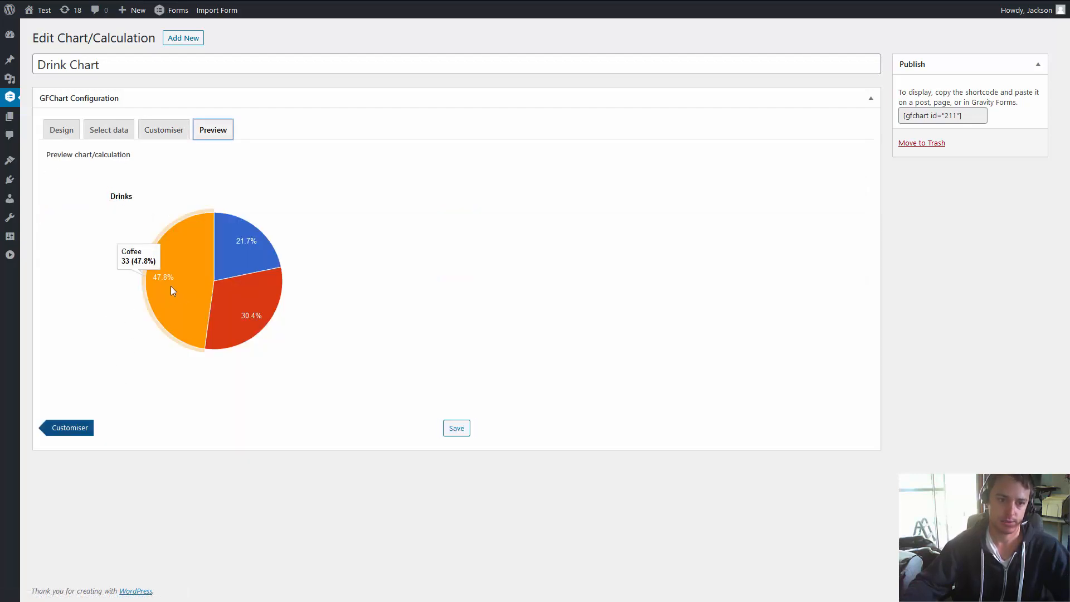
mouse_move(264, 300)
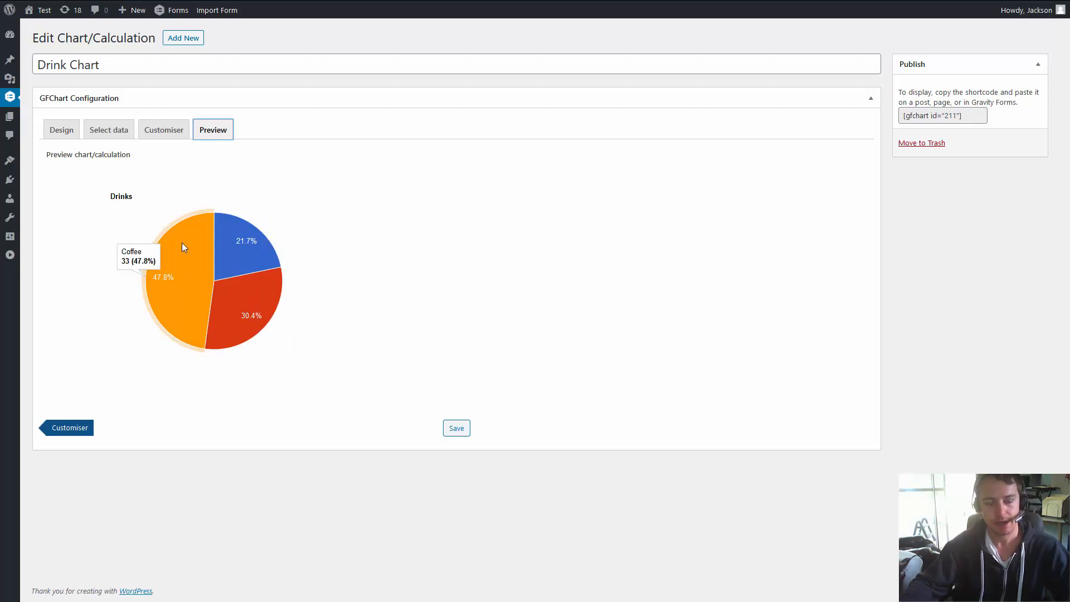
mouse_move(243, 261)
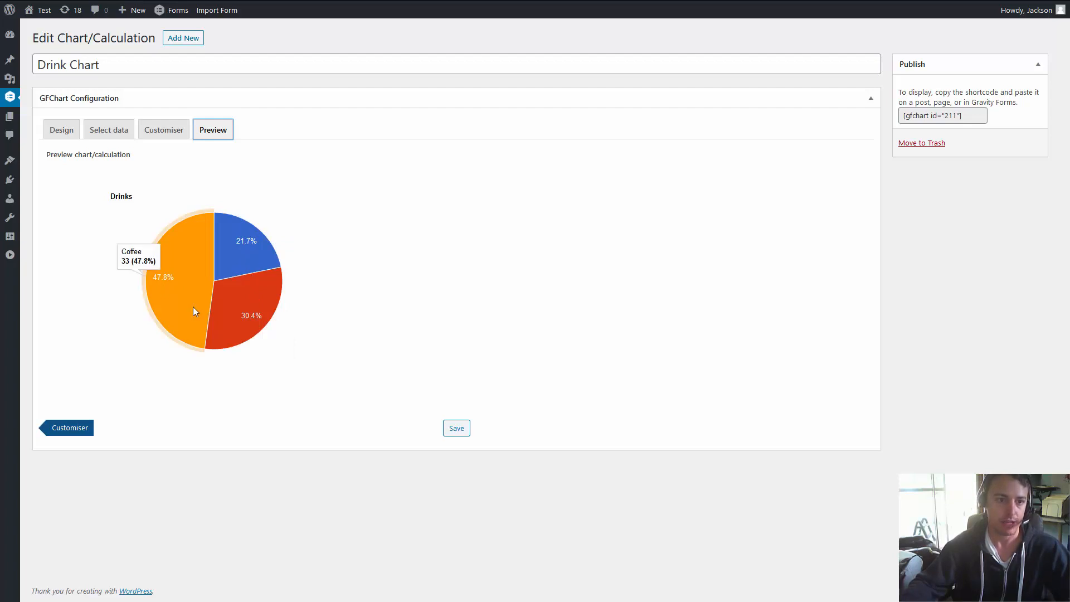
Set the pie chart's legend to Labeled and preview the labelled slices
left_click(63, 132)
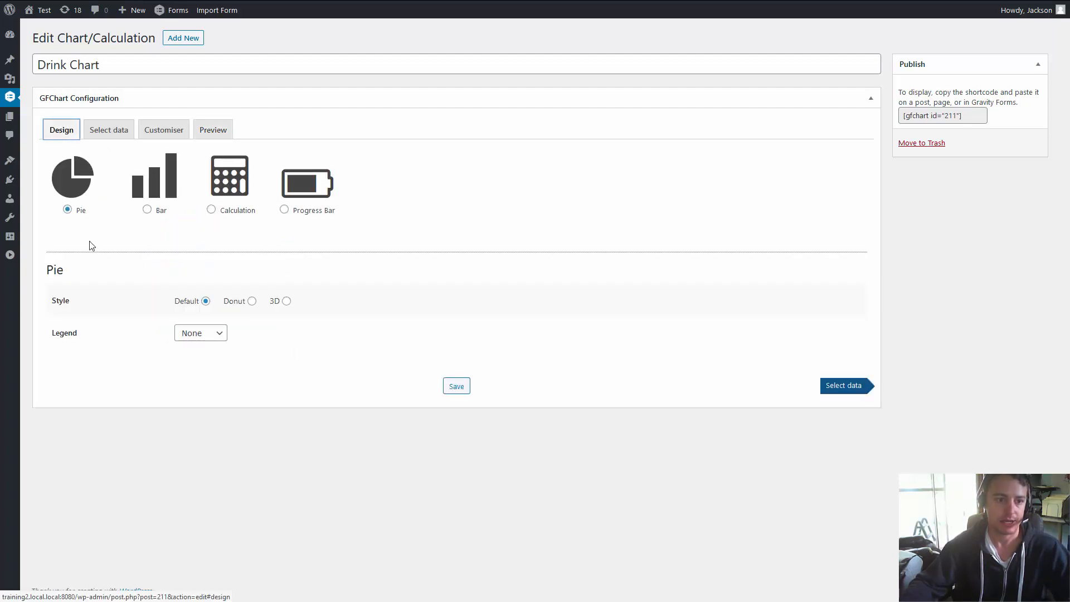
left_click(192, 335)
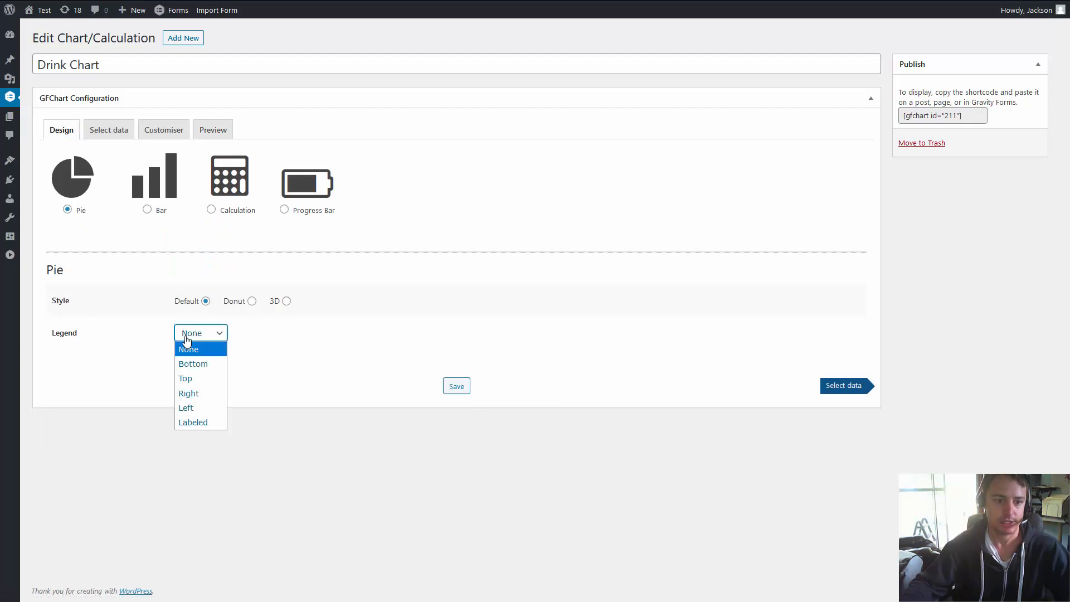
left_click(203, 422)
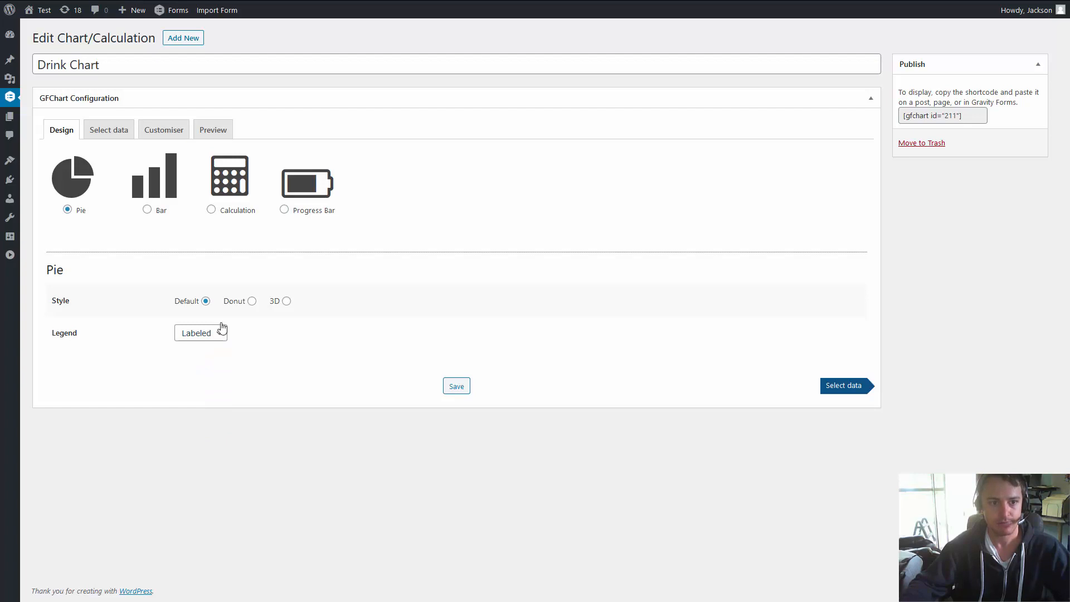
left_click(214, 129)
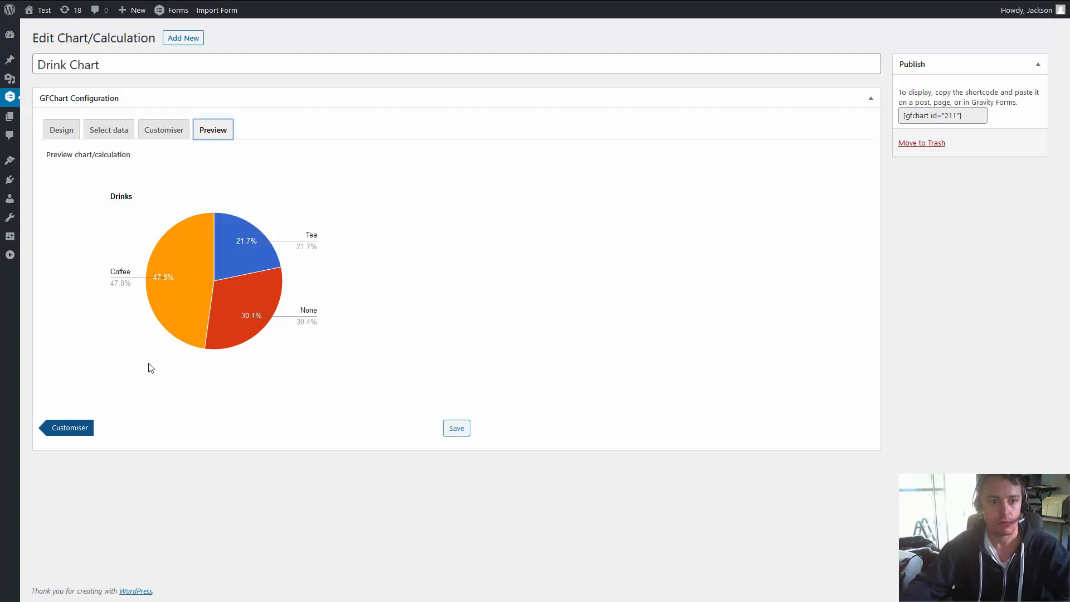
mouse_move(277, 246)
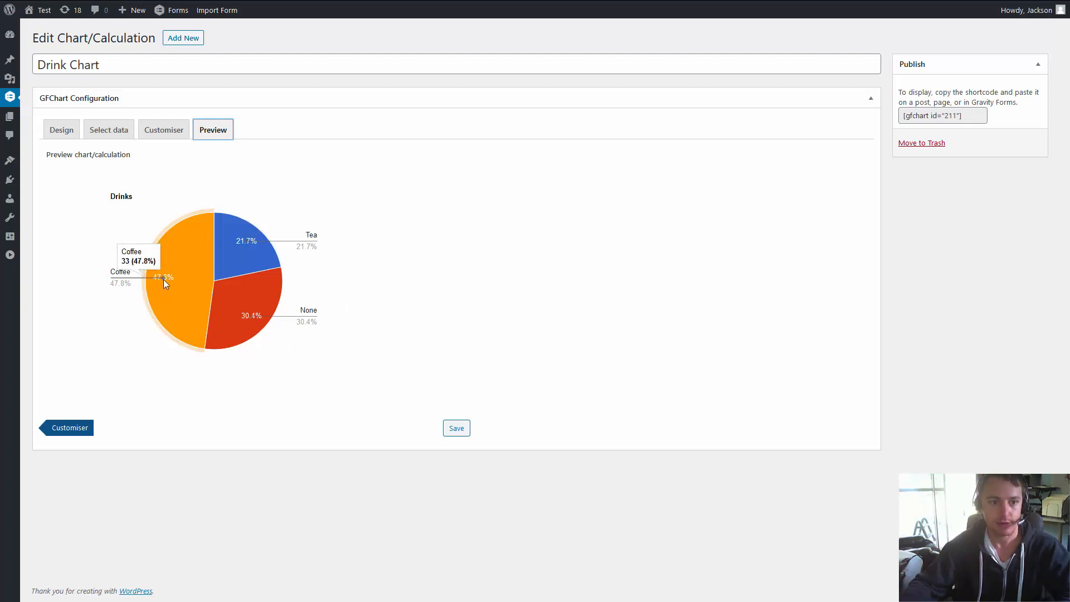
Set the chart width to 700 and the chart height to 450, and preview the resized chart
left_click(151, 133)
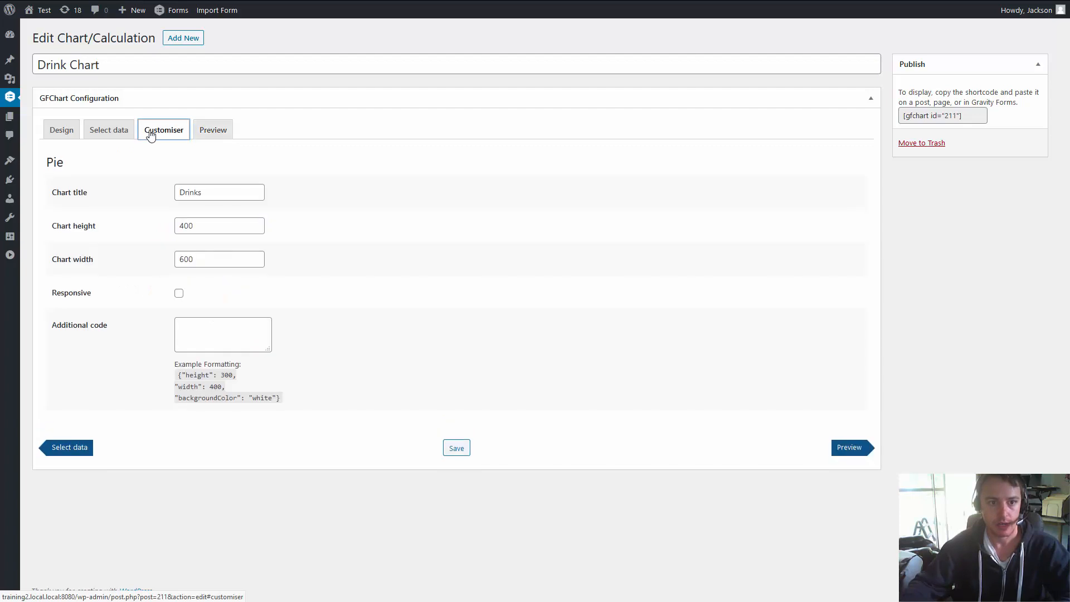
left_click_drag(205, 262, 59, 237)
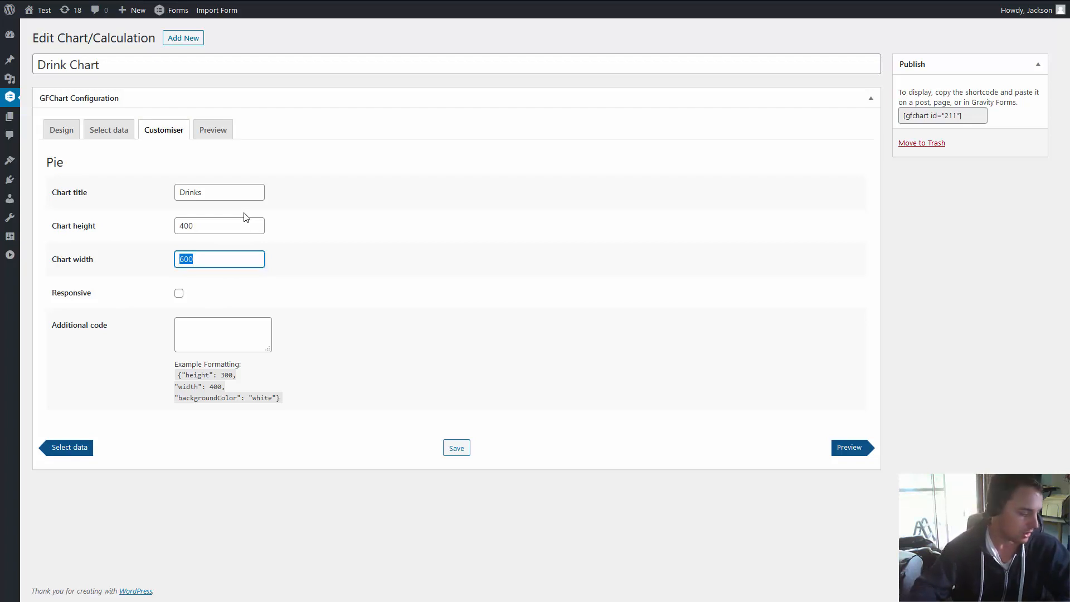
type("700")
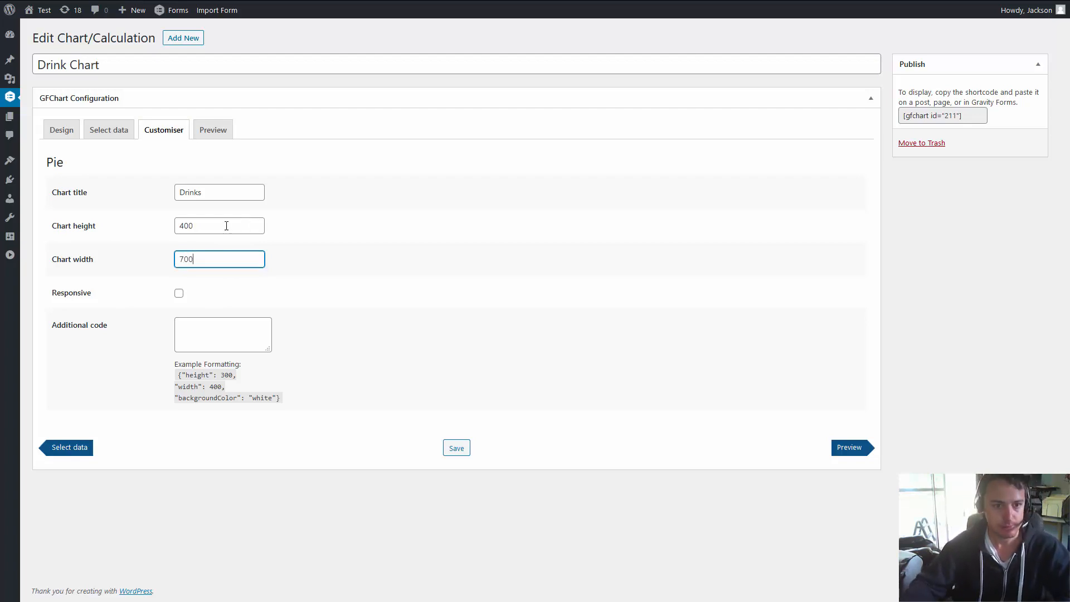
left_click_drag(244, 222, 20, 220)
type("450")
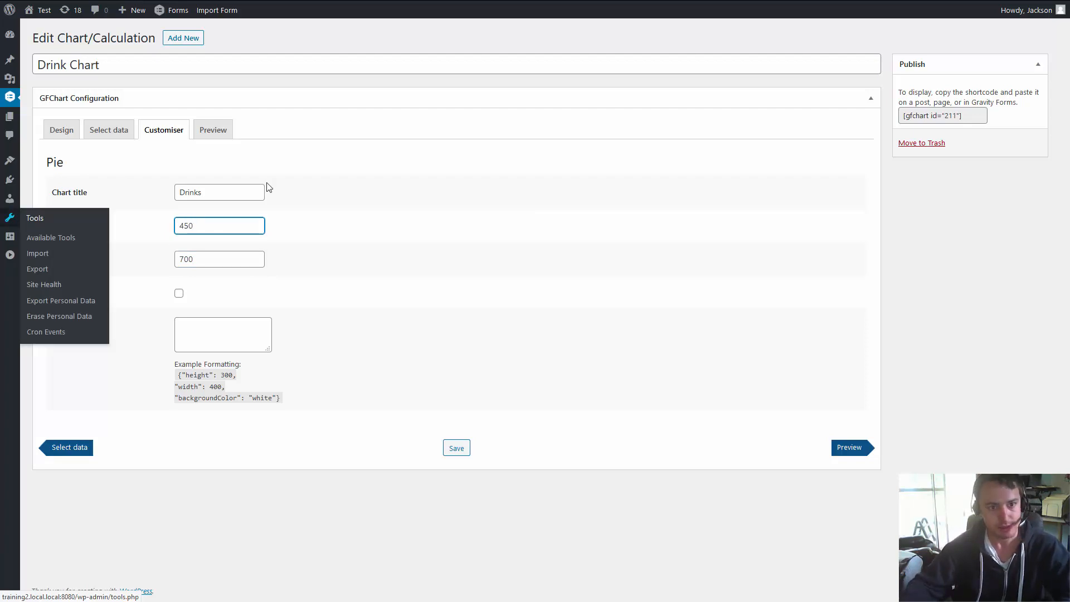
left_click(467, 184)
left_click(215, 134)
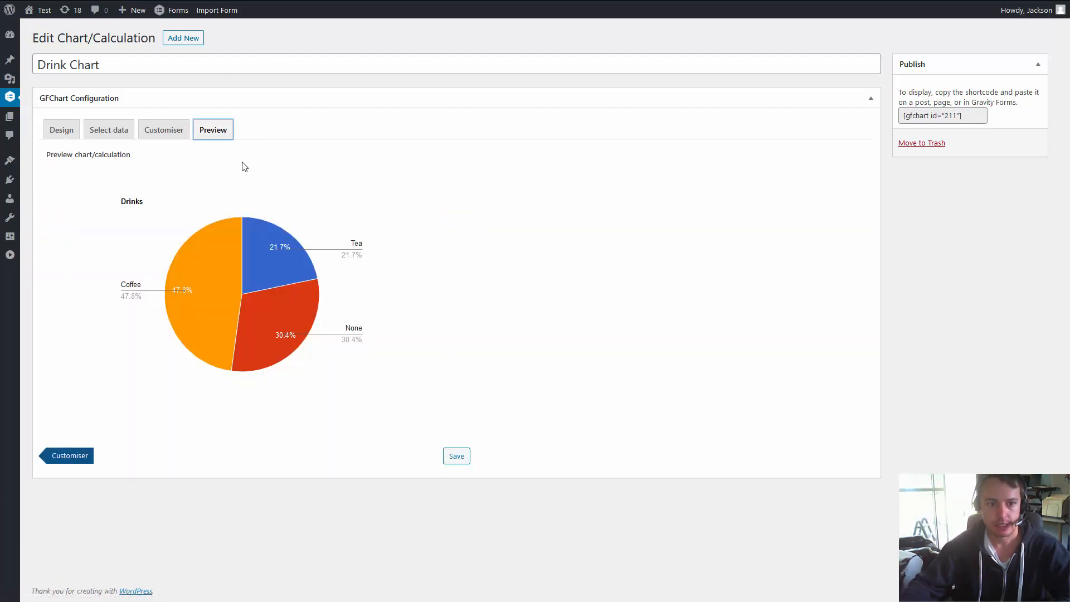
Set the pie chart's style to Donut and preview the result
left_click(60, 132)
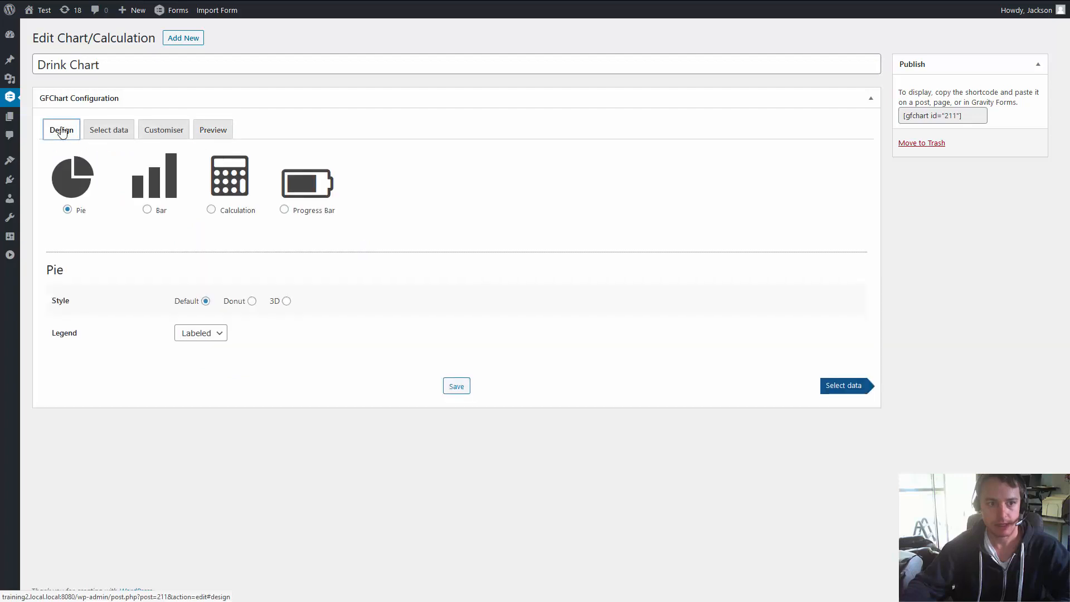
left_click(246, 302)
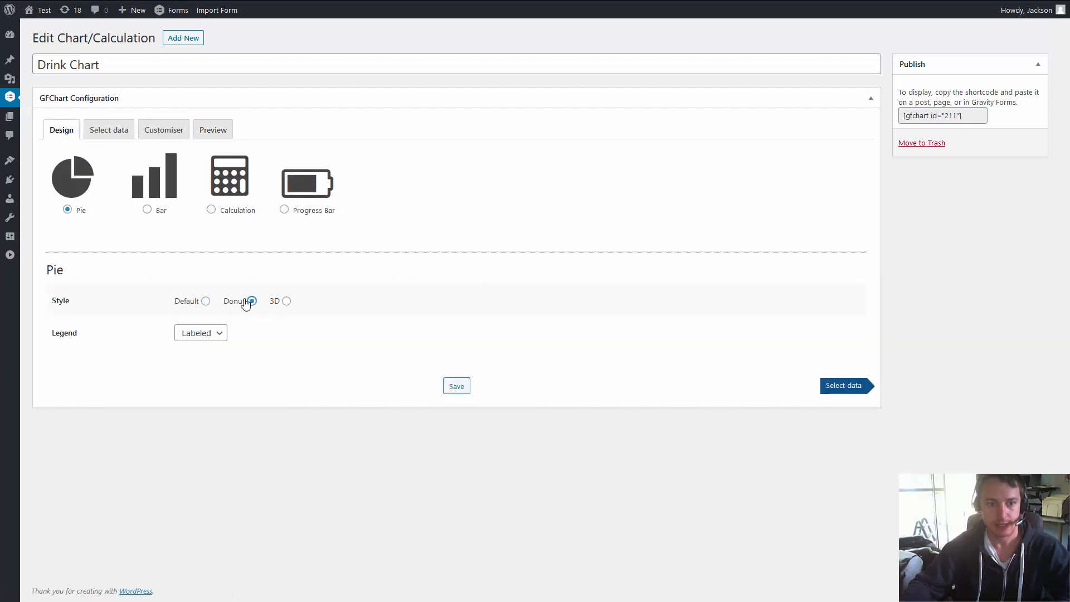
left_click(211, 133)
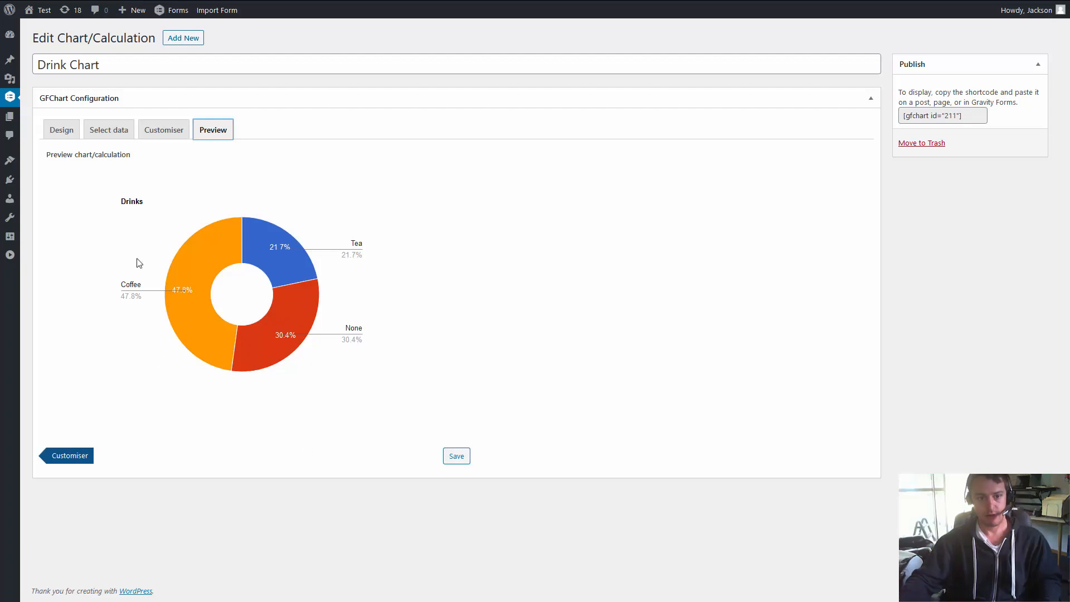
Set the pie chart's style to 3D, preview it and save the chart
left_click(61, 133)
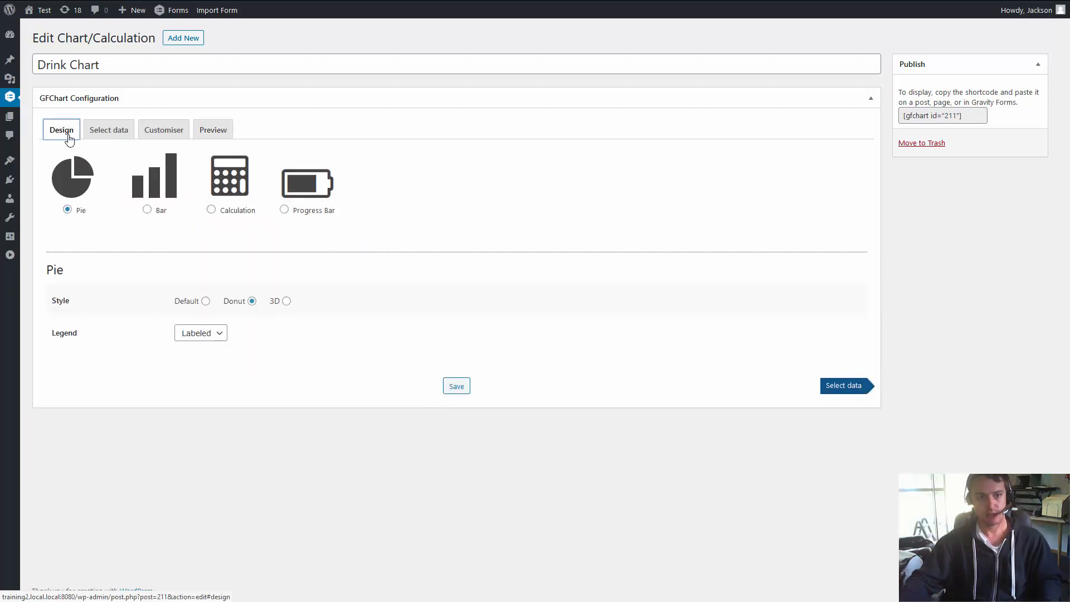
left_click(286, 301)
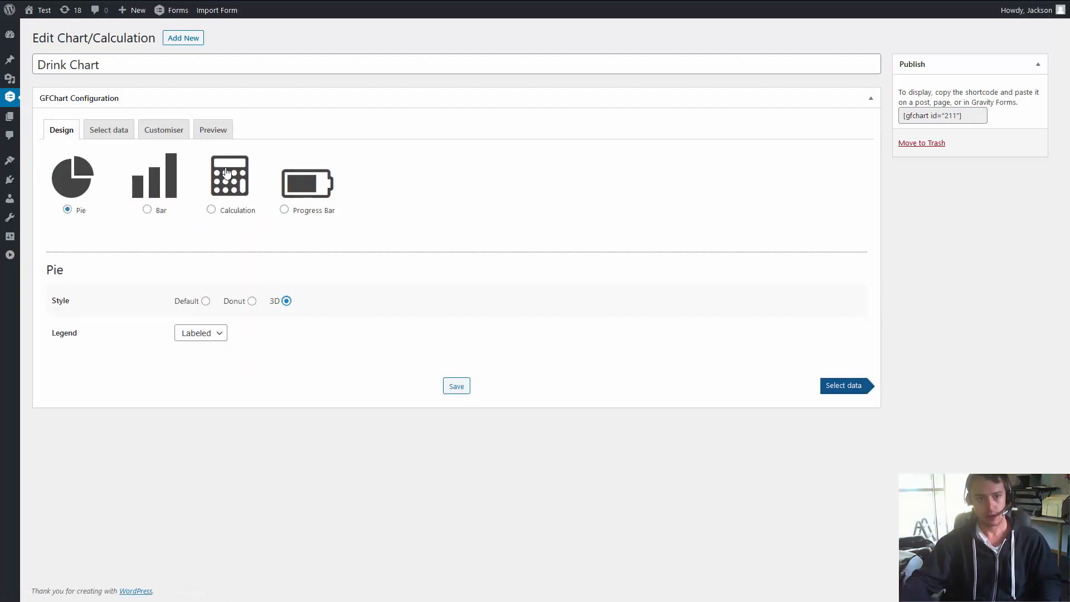
left_click(218, 132)
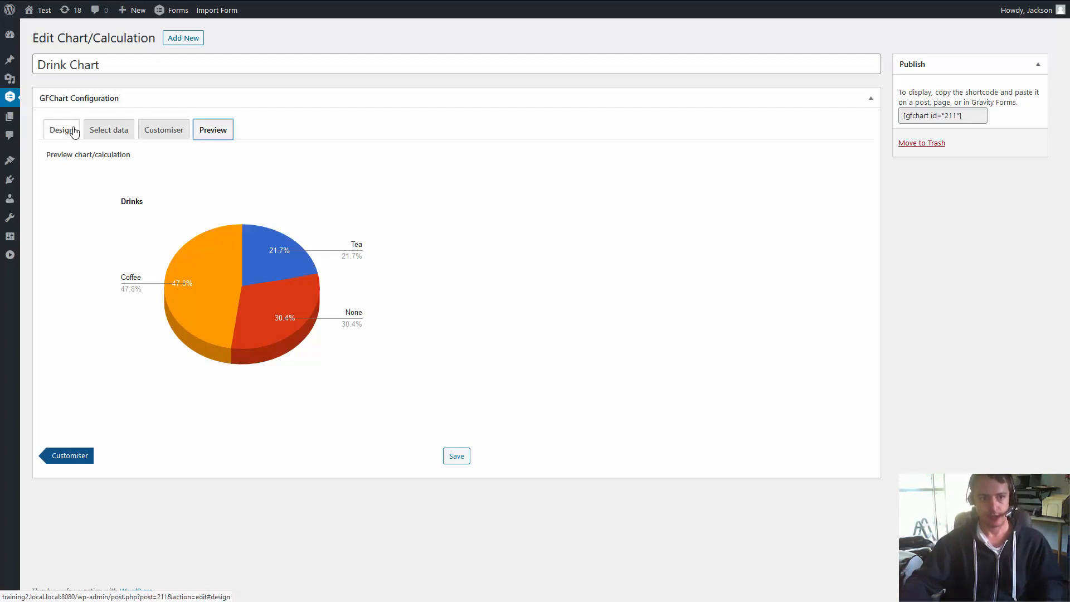
mouse_move(198, 313)
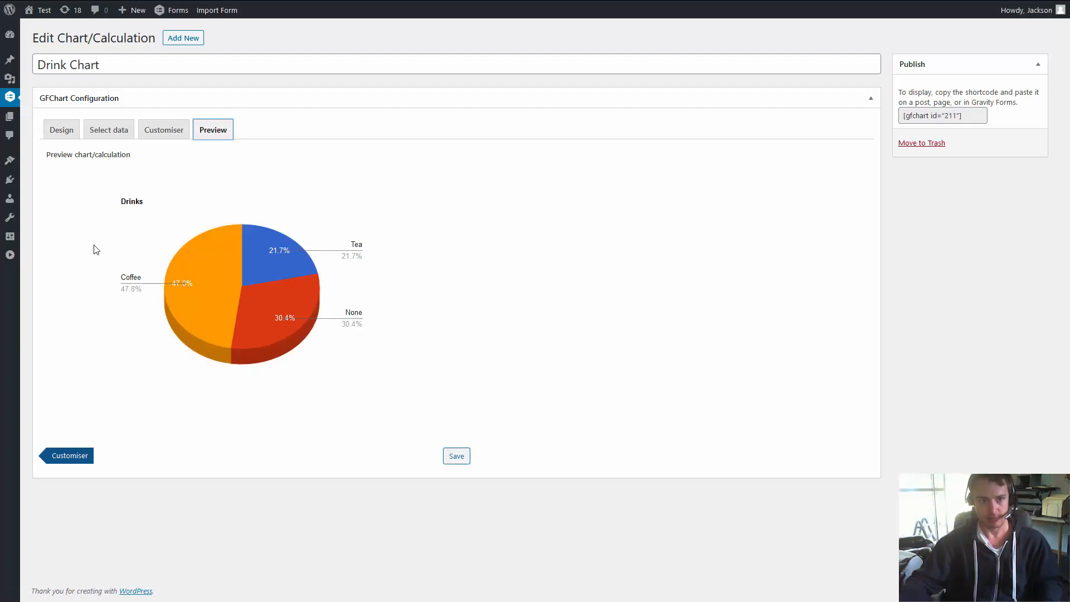
left_click(60, 130)
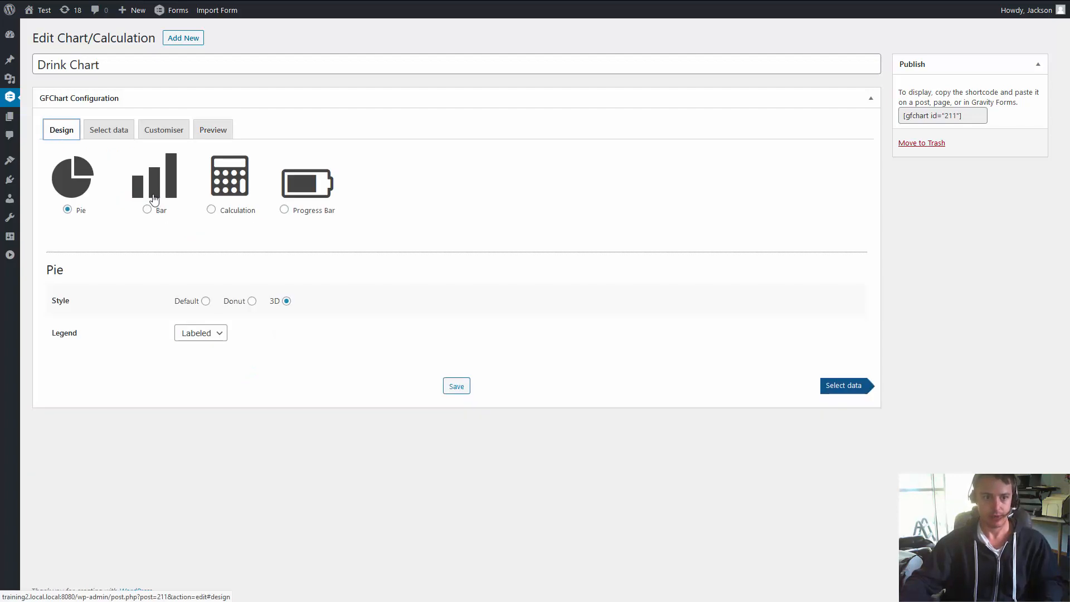
left_click(449, 387)
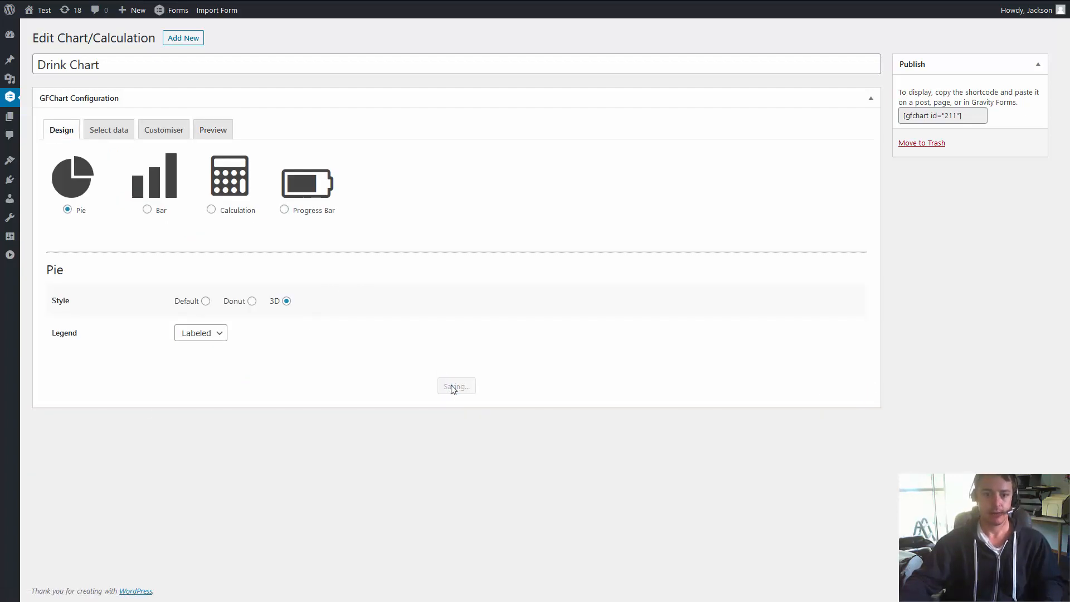
left_click(219, 130)
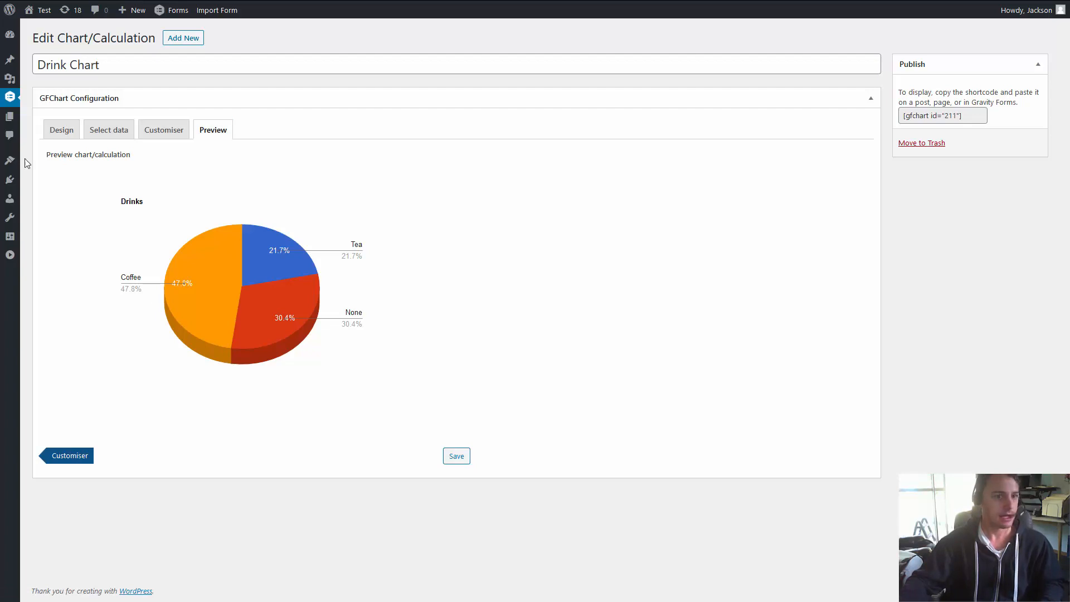
Create a new chart titled "Drinks" with Advanced Survey as its source form
left_click(176, 42)
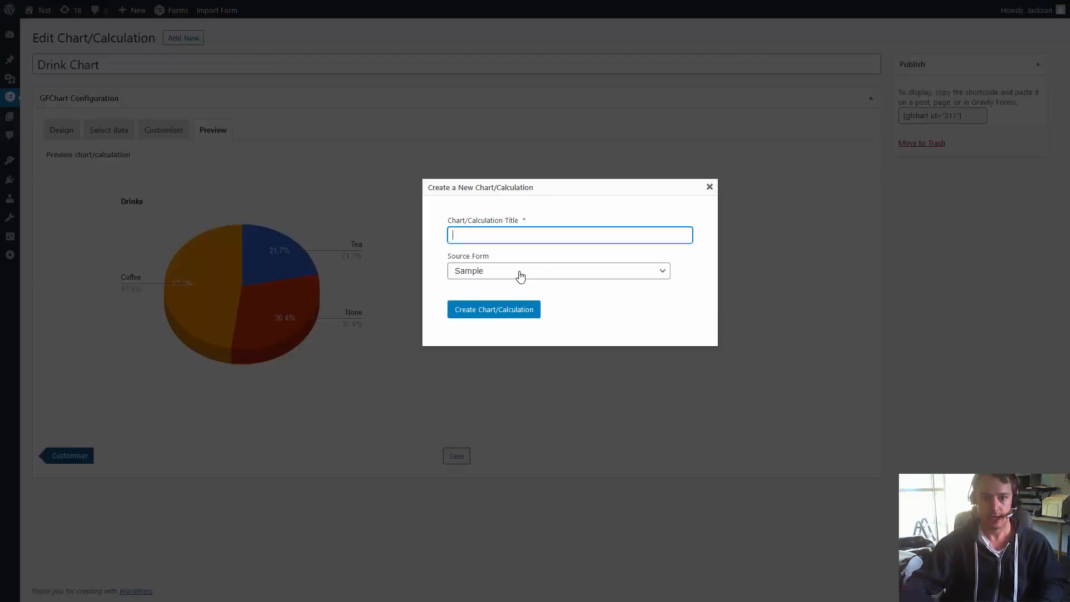
type("Drinks")
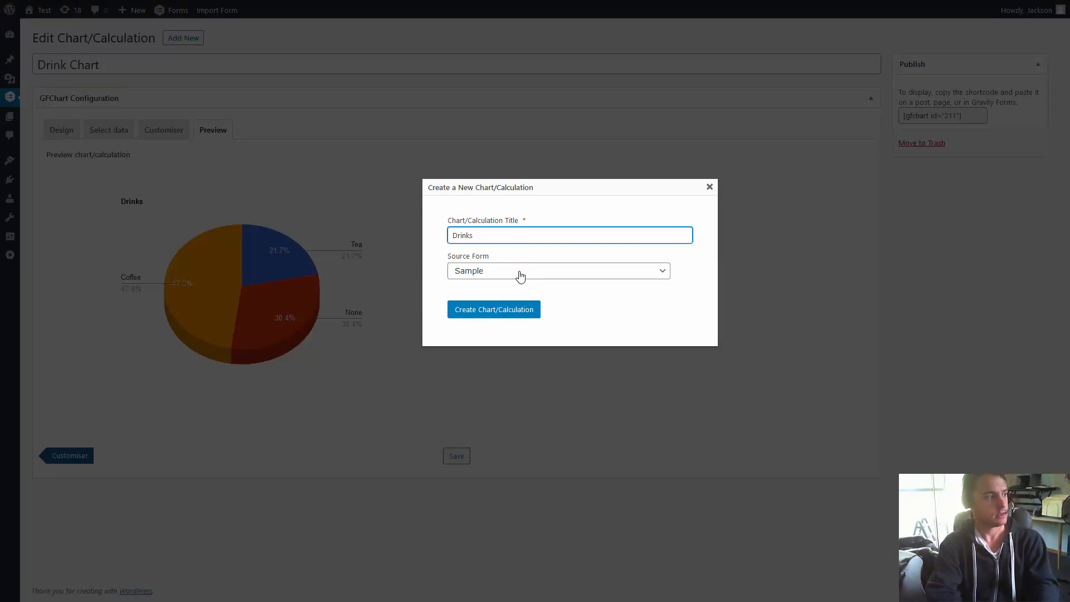
left_click(520, 277)
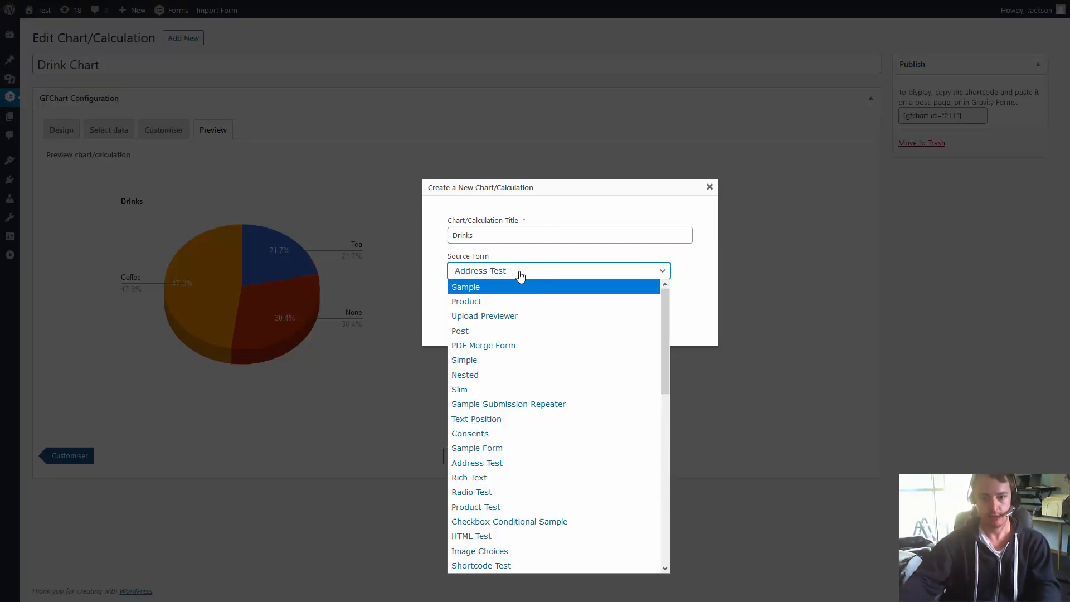
scroll(519, 479, "down", 3)
scroll(523, 490, "down", 5)
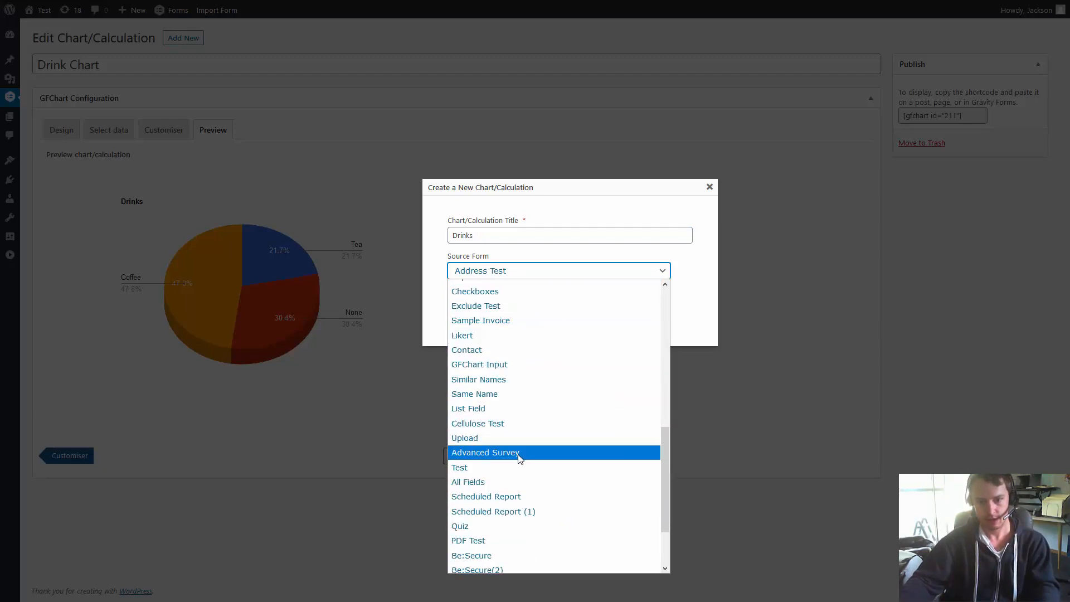
left_click(491, 453)
left_click(512, 311)
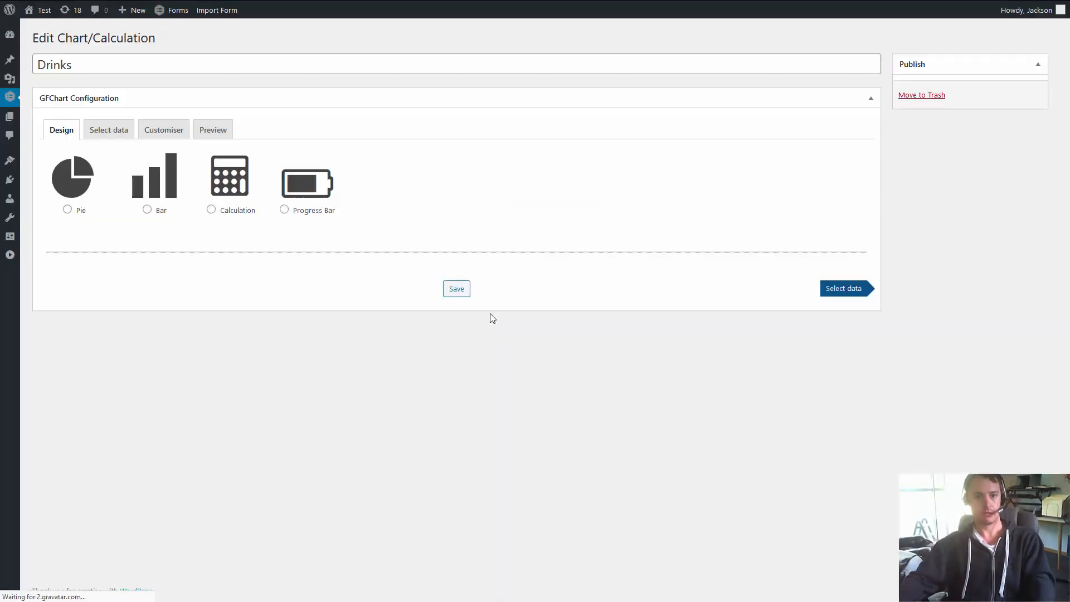
Make the new chart a Bar chart with its legend at the Bottom
left_click(143, 189)
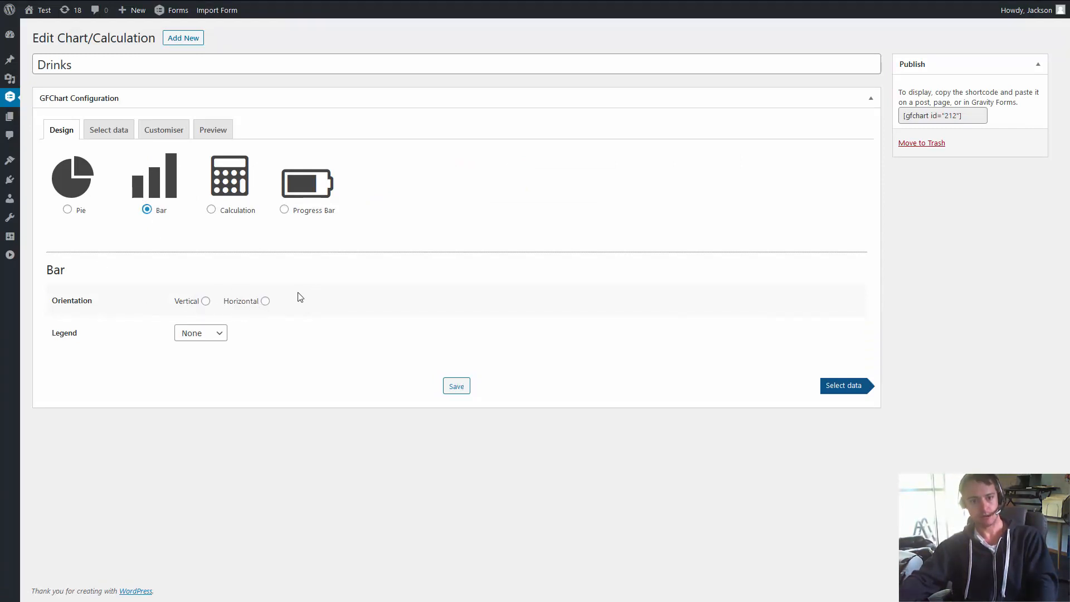
left_click(193, 333)
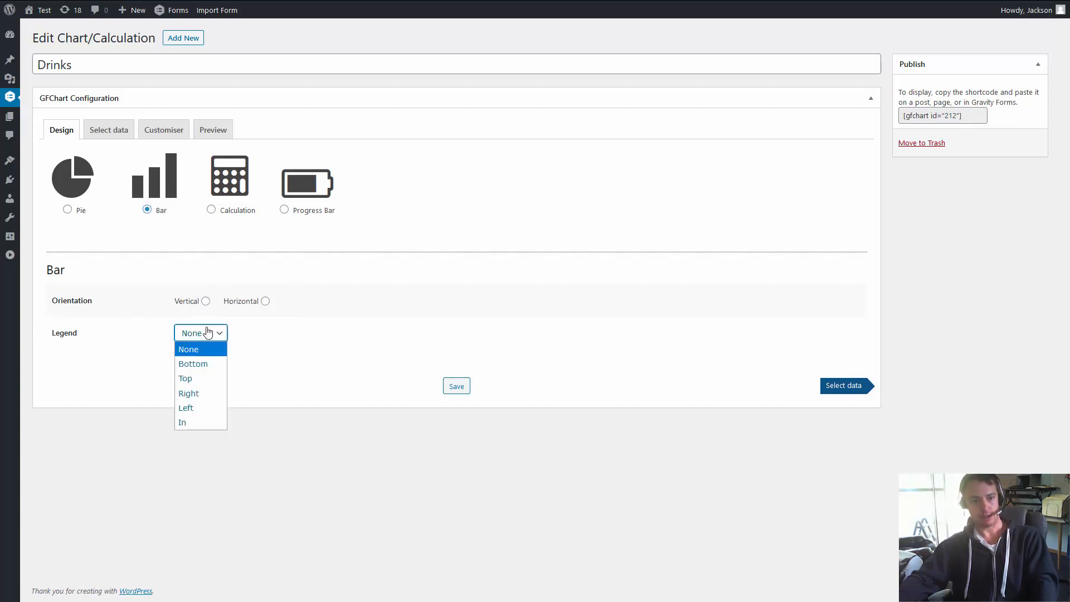
left_click(198, 365)
left_click(199, 370)
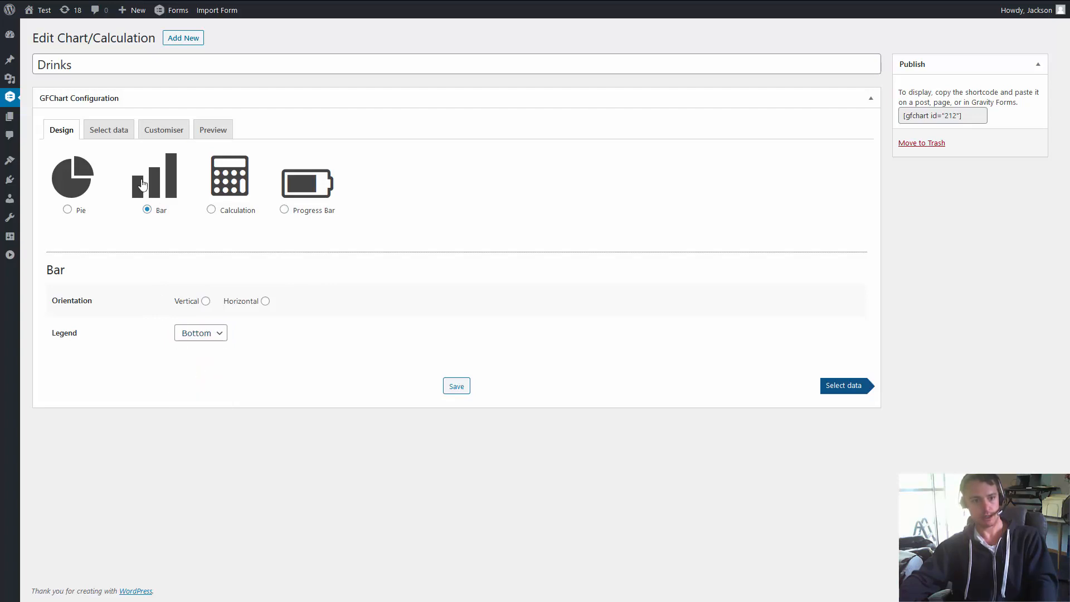
Use "What drink would you like?" as the bar chart's main x-axis field
left_click(115, 134)
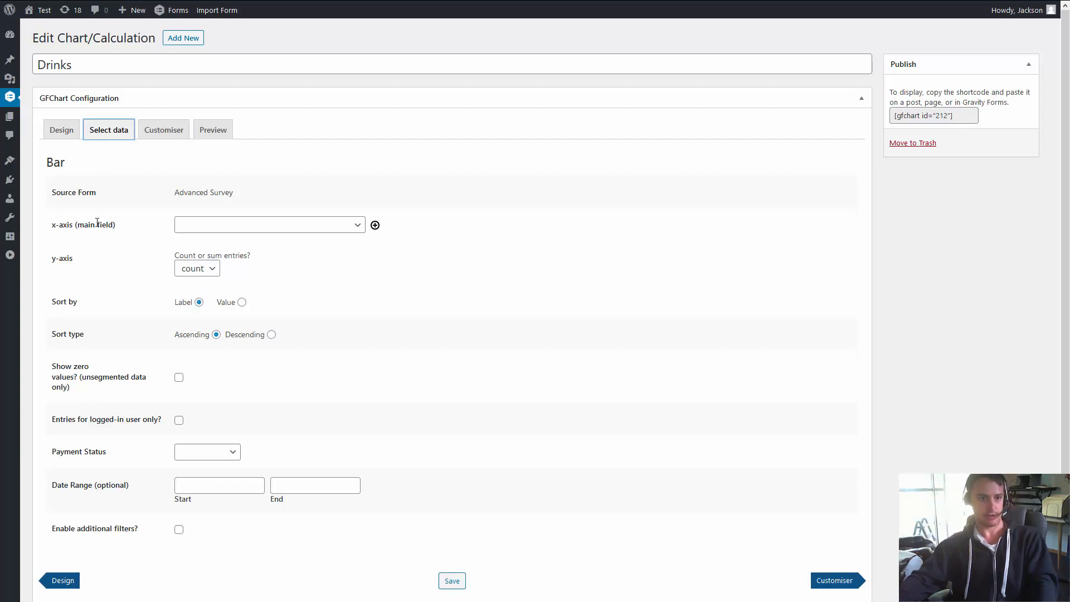
left_click(221, 228)
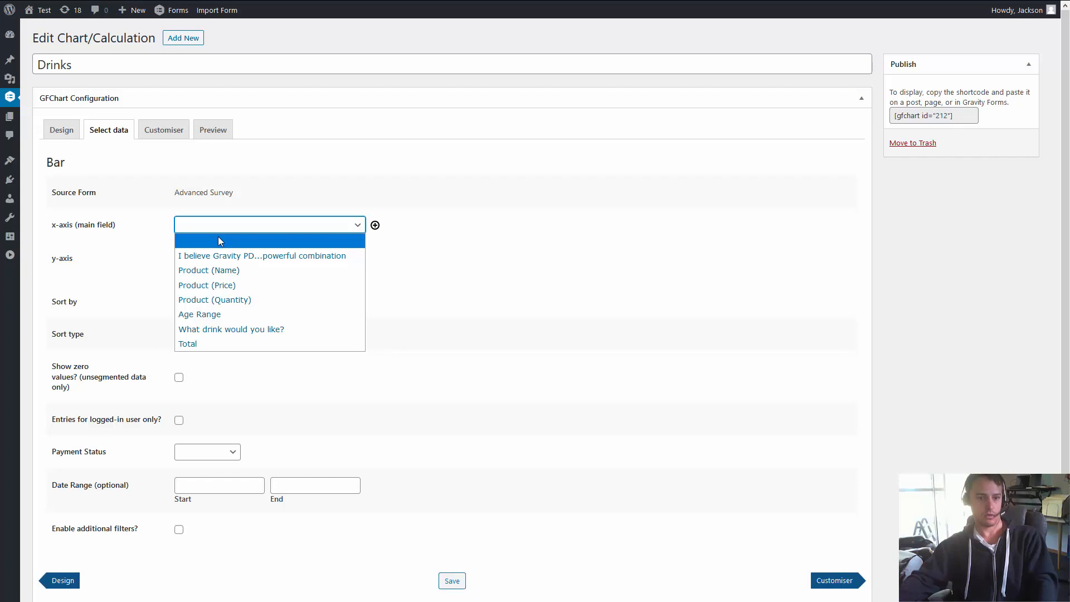
left_click(233, 329)
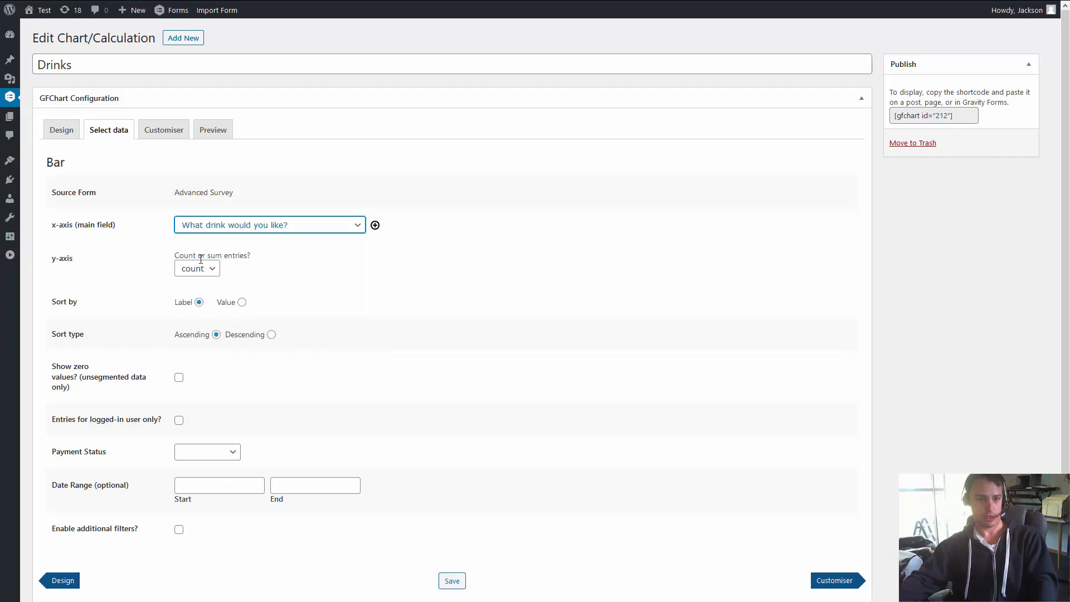
left_click(156, 243)
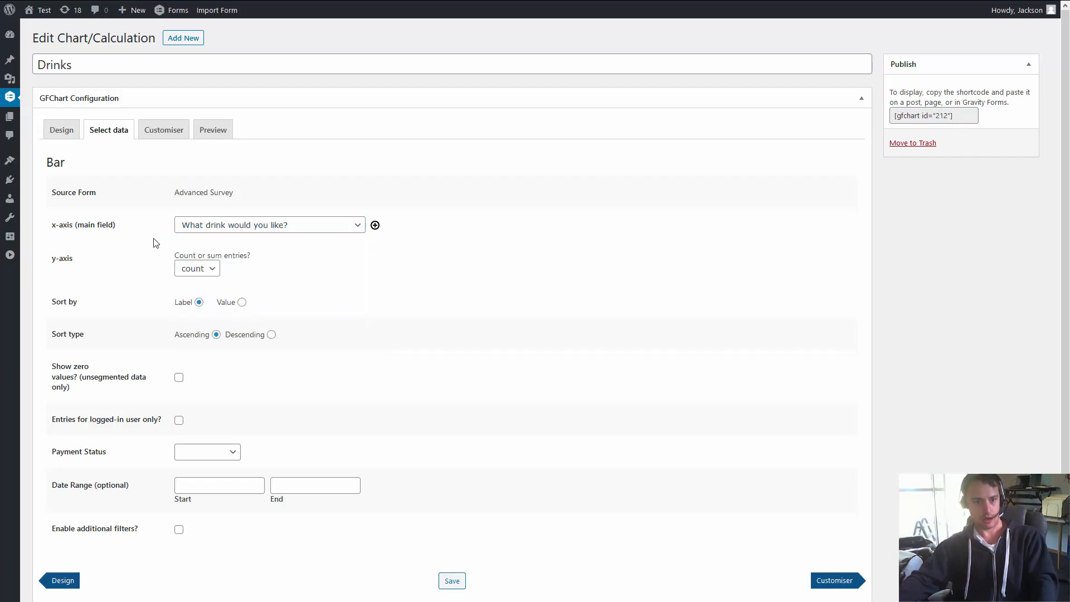
Set the bar chart's main x-axis field to Age Range and keep the y-axis on count
left_click(198, 219)
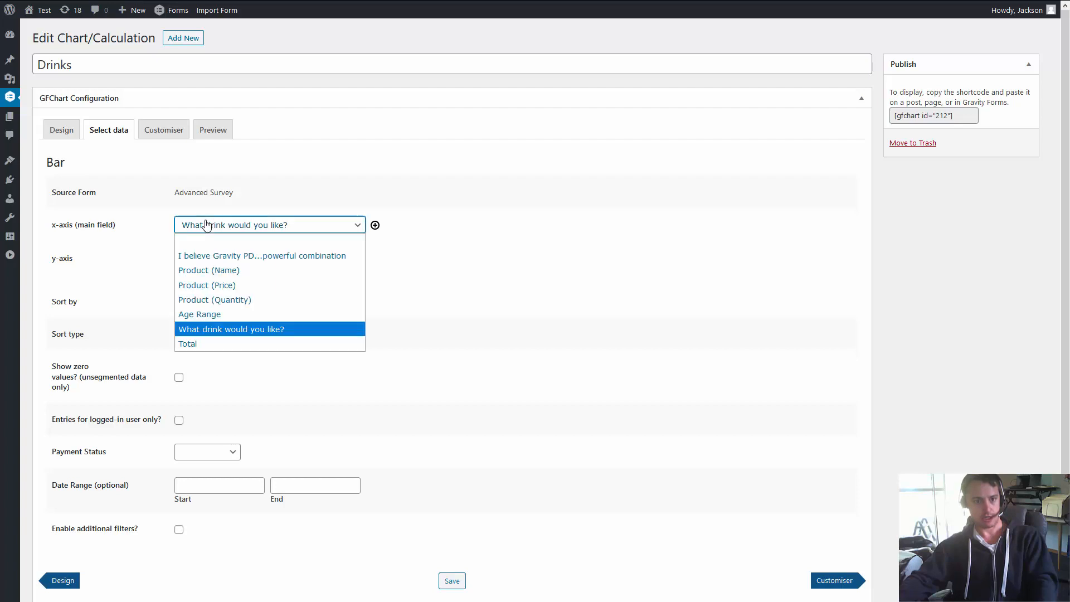
left_click(203, 313)
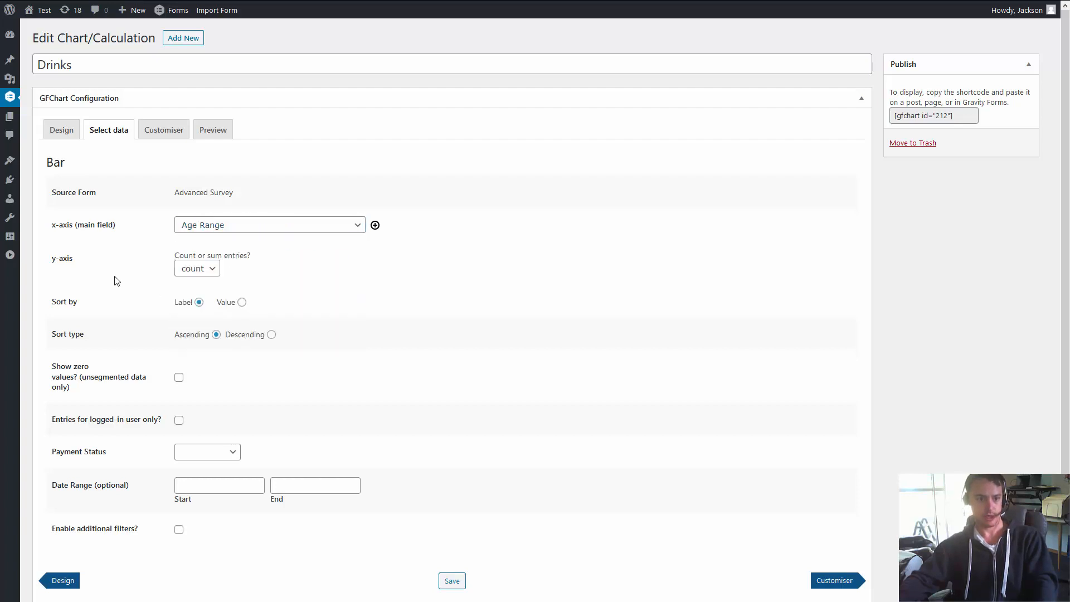
left_click(190, 271)
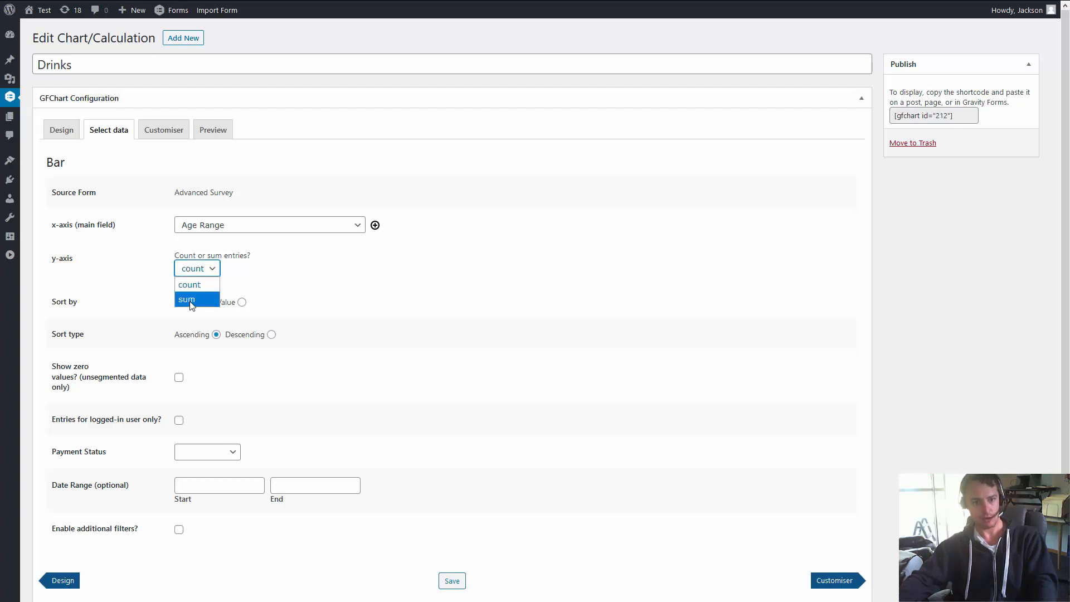
left_click(196, 271)
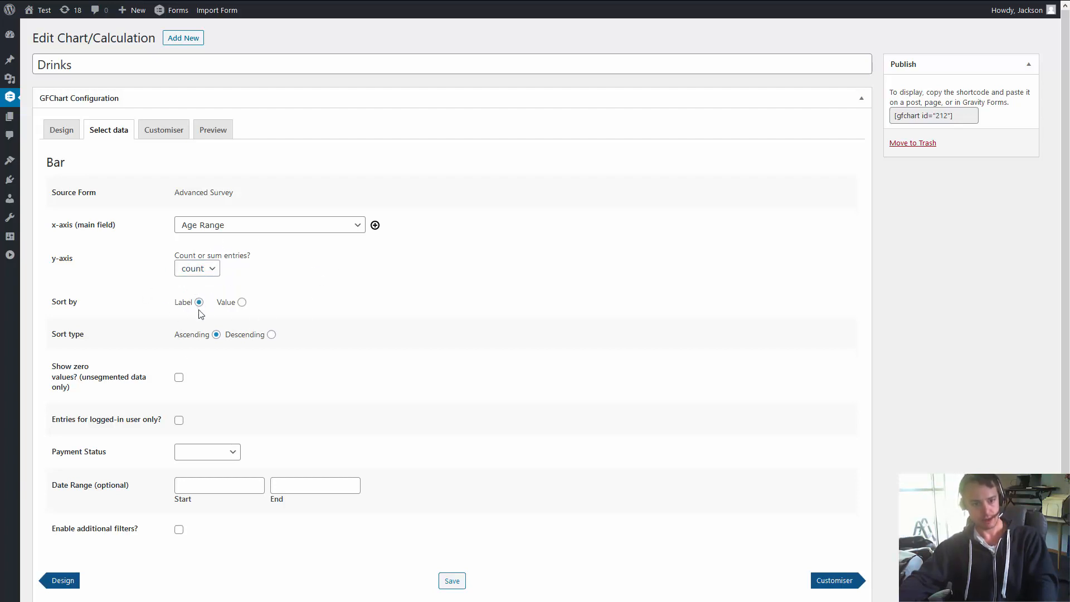
Enter "Drink" as the bar chart's displayed title
left_click(154, 134)
left_click(201, 192)
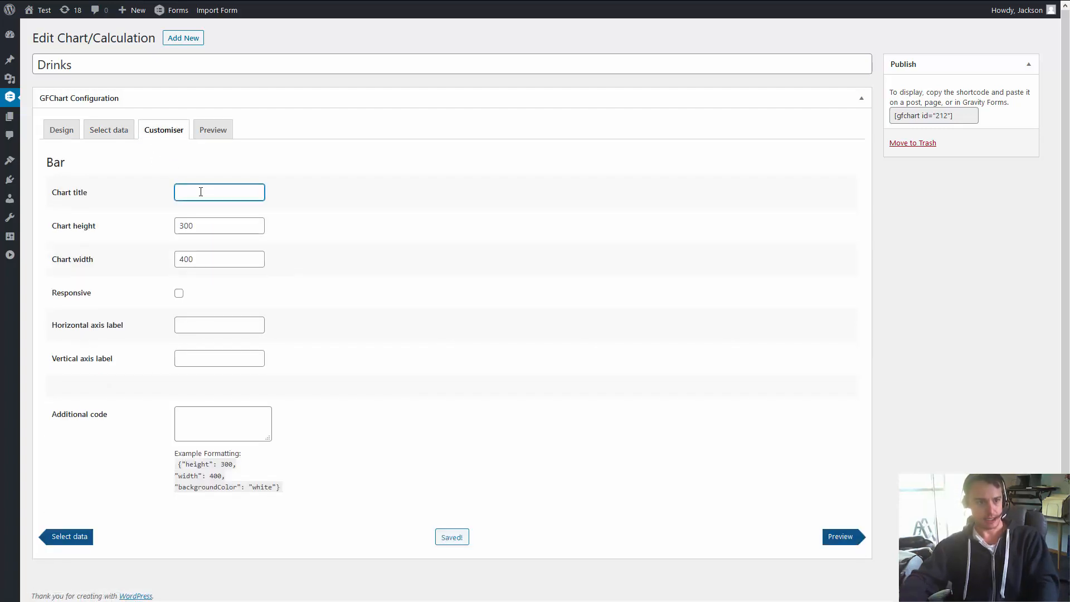
type("Drink")
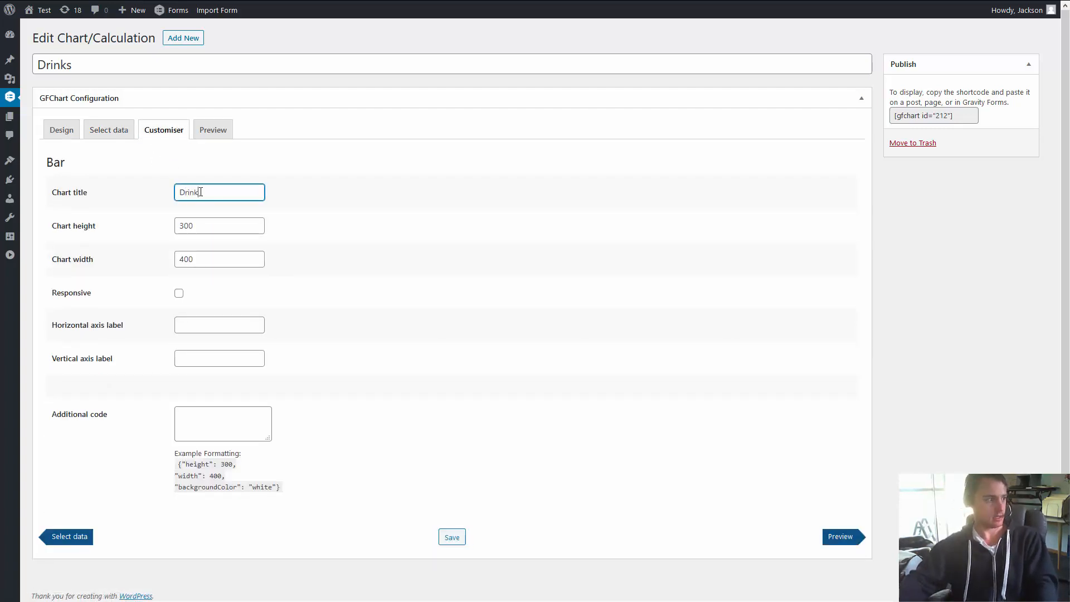
Check the bar chart's data selection and replace its displayed title with "Age Demographic"
left_click(111, 130)
left_click(160, 130)
key("ctrl+a")
type("A")
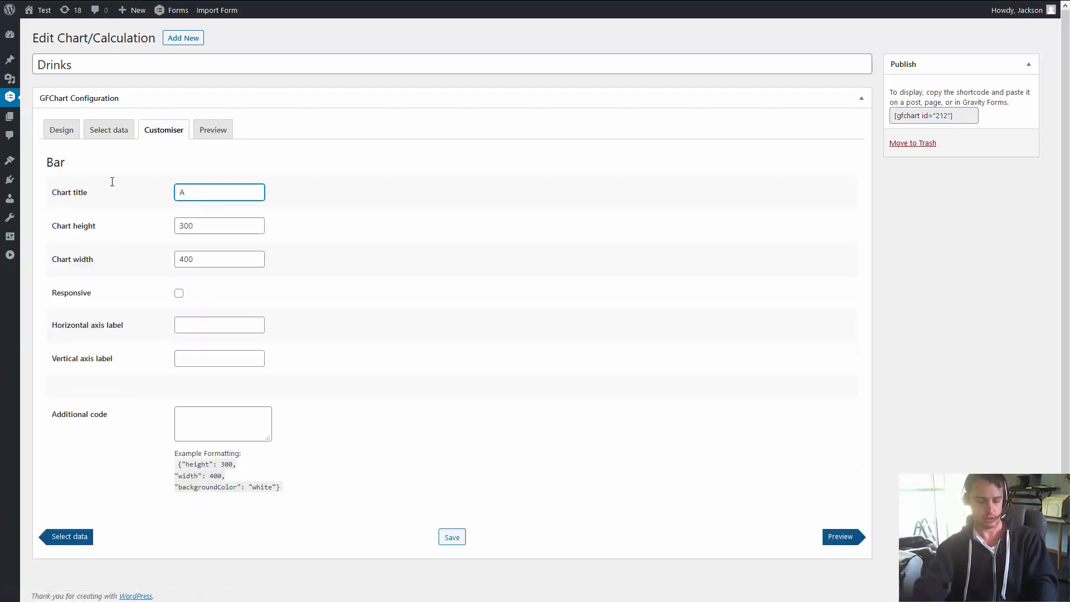
type("ge Demo")
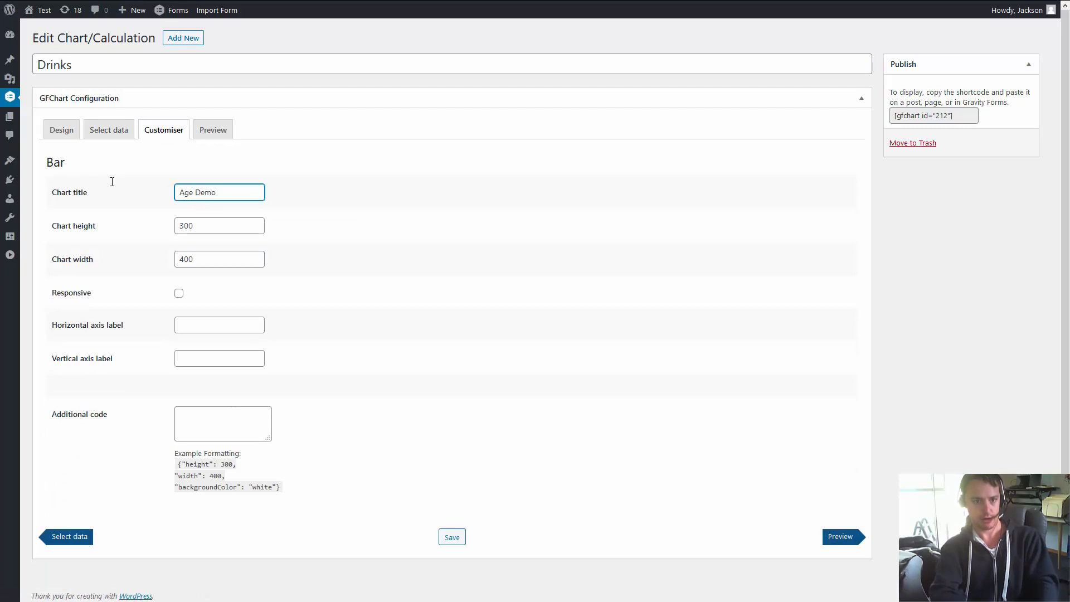
type("graphic")
key("Tab")
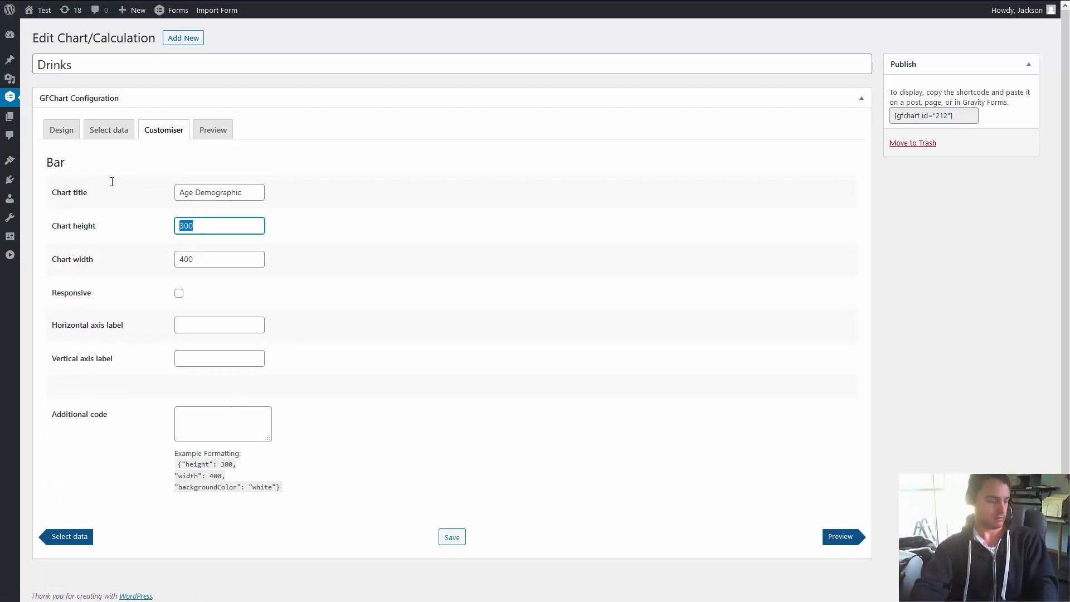
Set the bar chart's height to 450 and its width to 750
type("450")
key("Tab")
type("750")
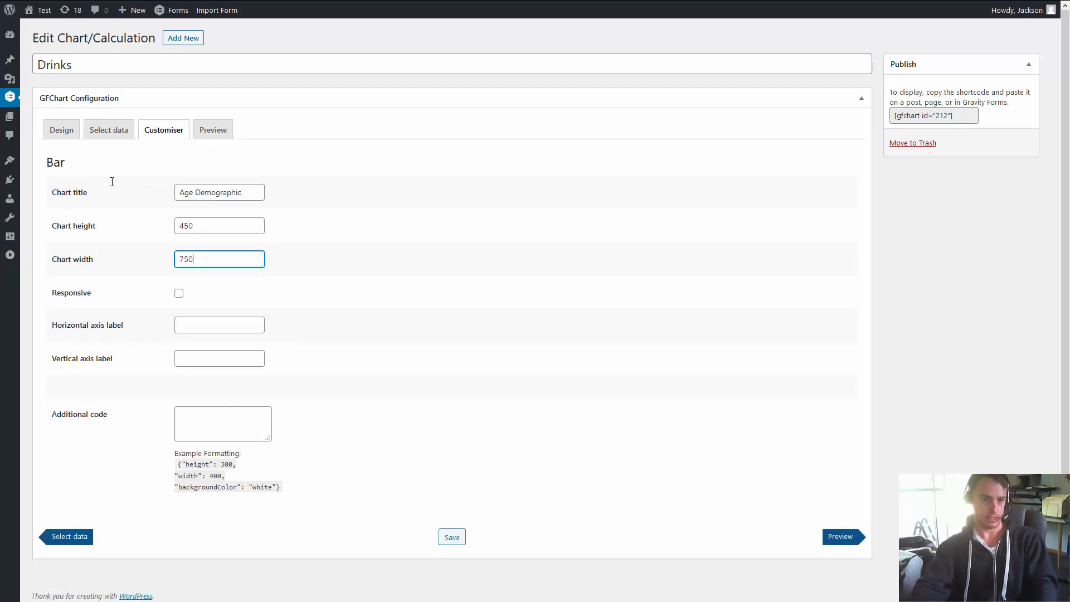
left_click(157, 305)
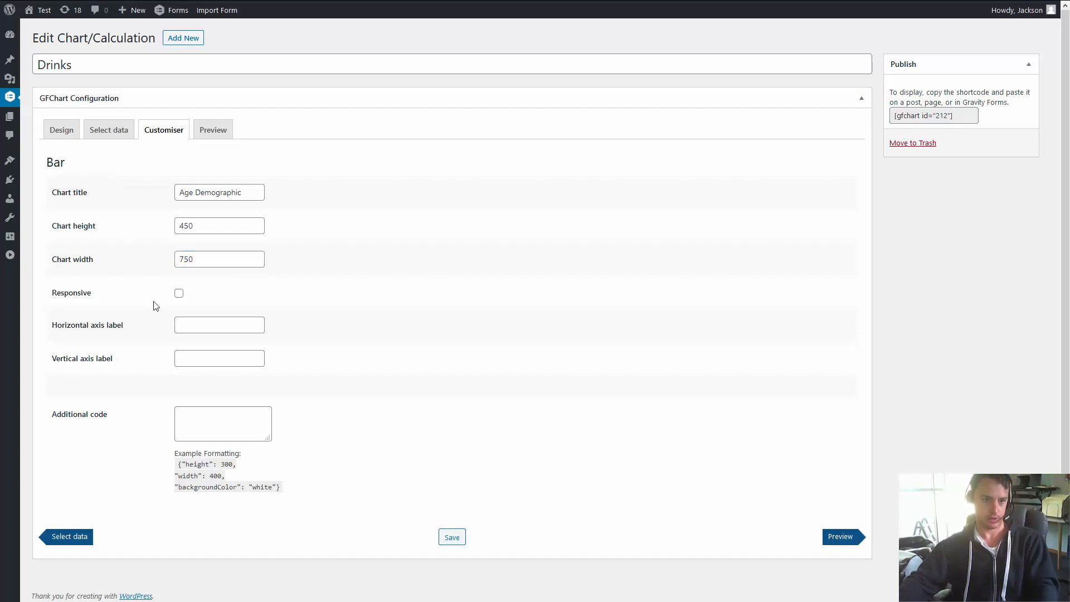
Preview the bar chart and inspect the entry counts of the age range bars
left_click(206, 134)
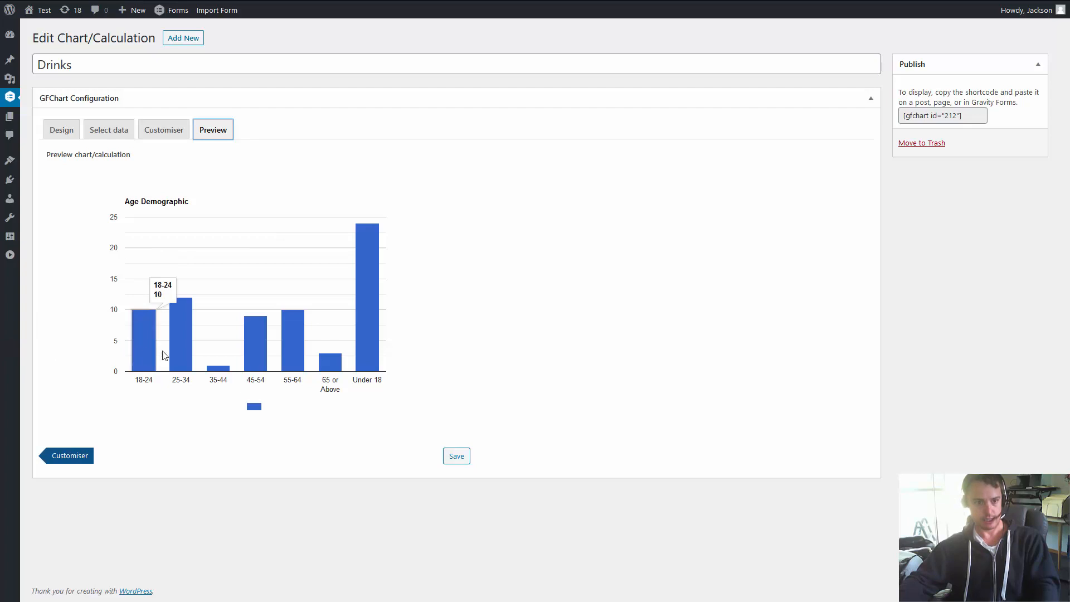
mouse_move(174, 350)
mouse_move(222, 369)
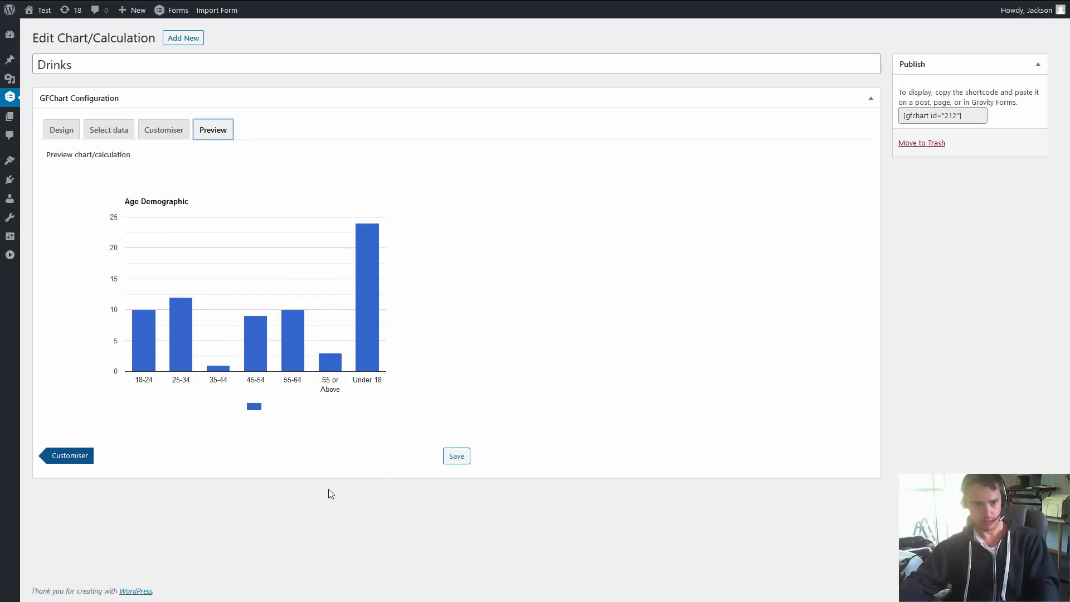
Set the bar chart's orientation to Horizontal and its legend to None, and preview the chart
left_click(72, 135)
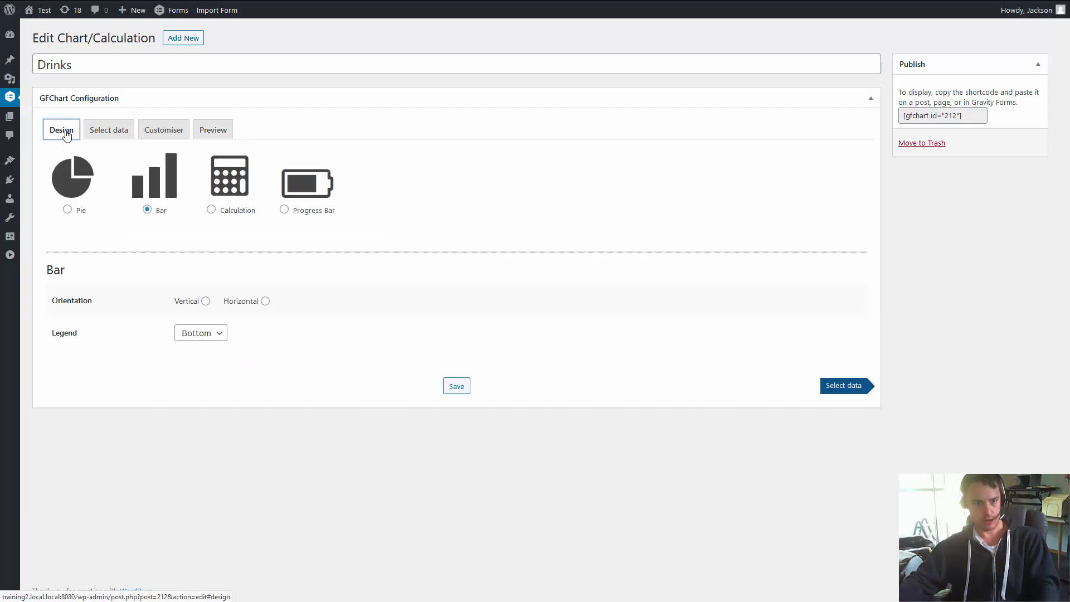
left_click(241, 307)
left_click(215, 334)
left_click(216, 349)
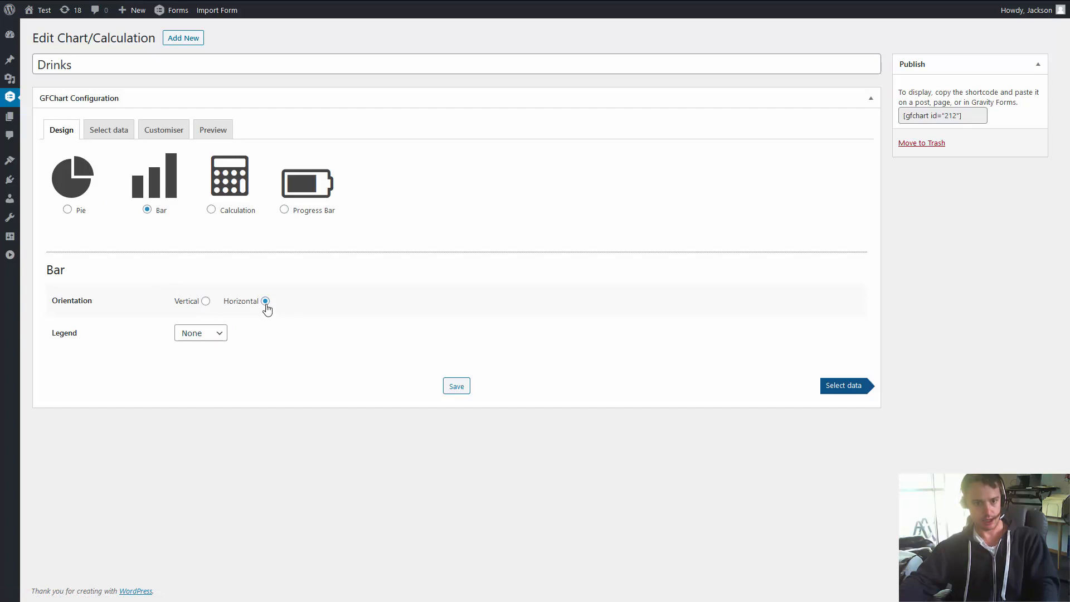
left_click(854, 387)
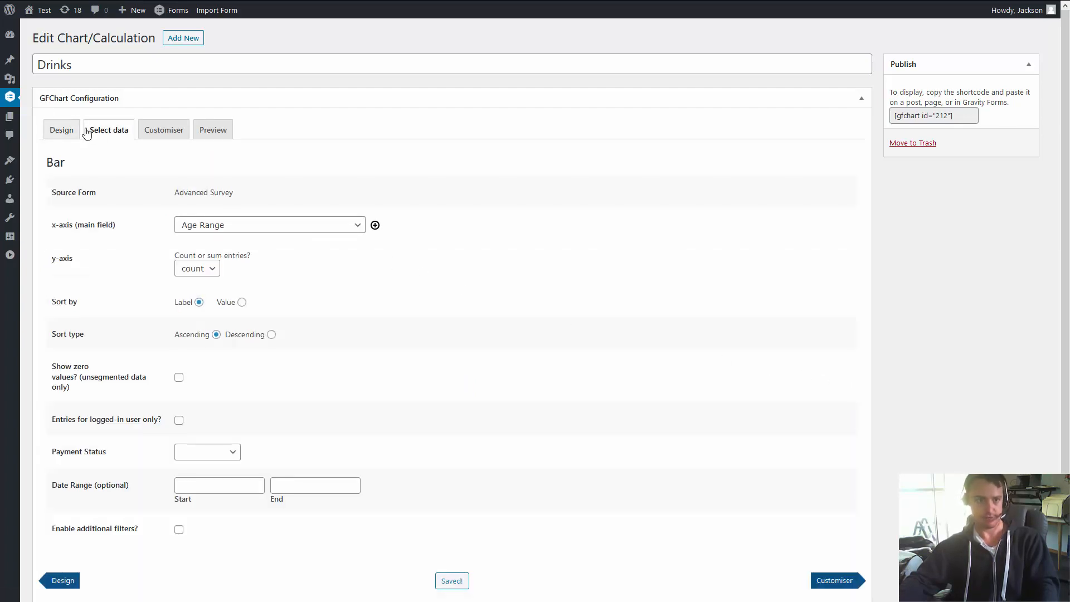
left_click(832, 582)
left_click(841, 539)
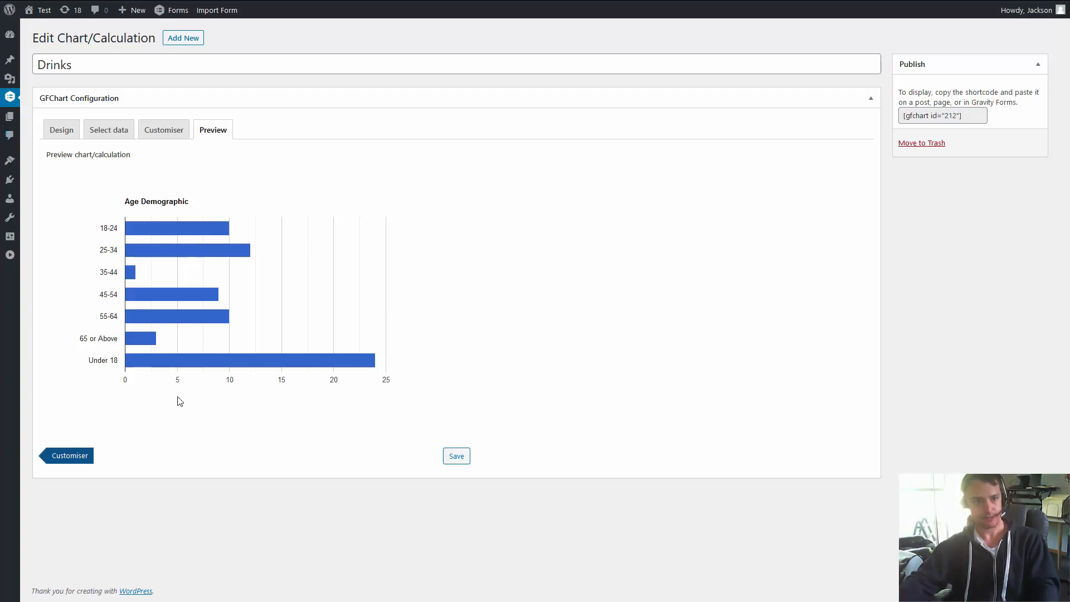
Add an x-axis segment, with "What drink would you like?" as the main field and Age Range as the segment
left_click(103, 132)
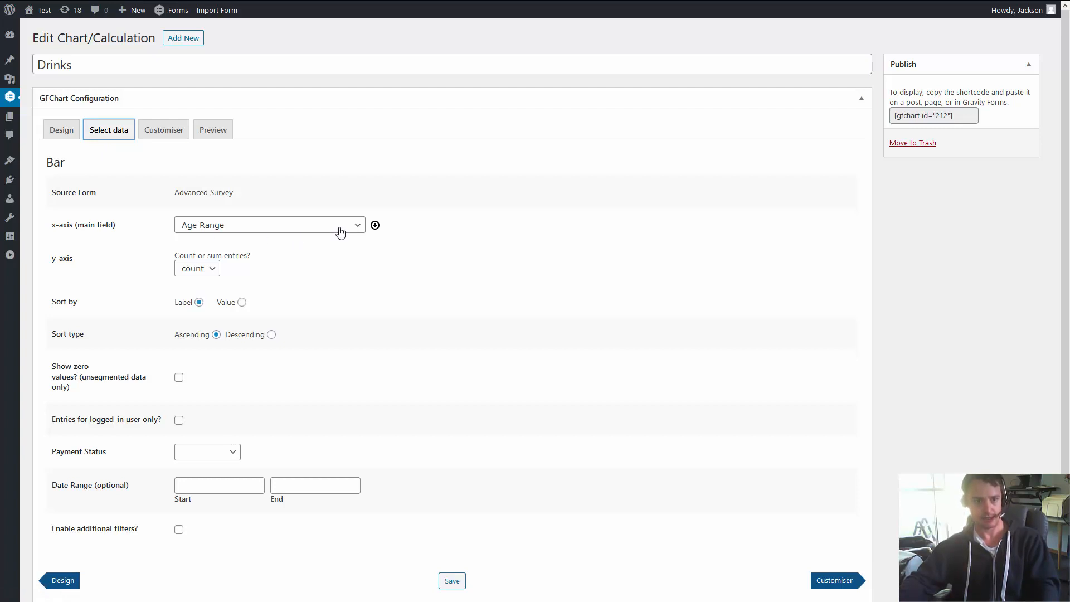
left_click(375, 228)
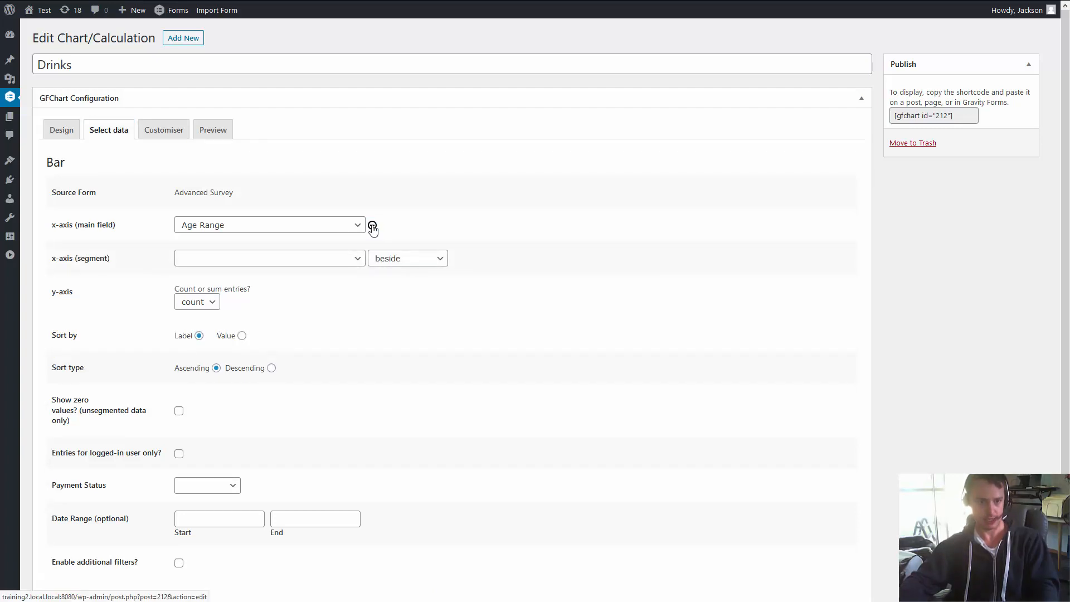
left_click(281, 228)
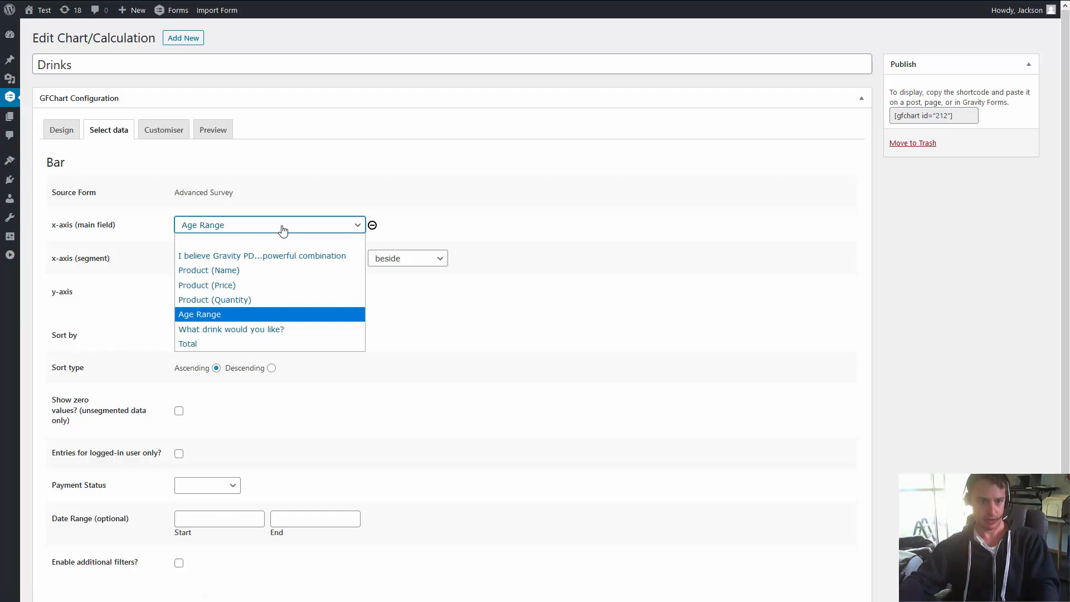
left_click(231, 329)
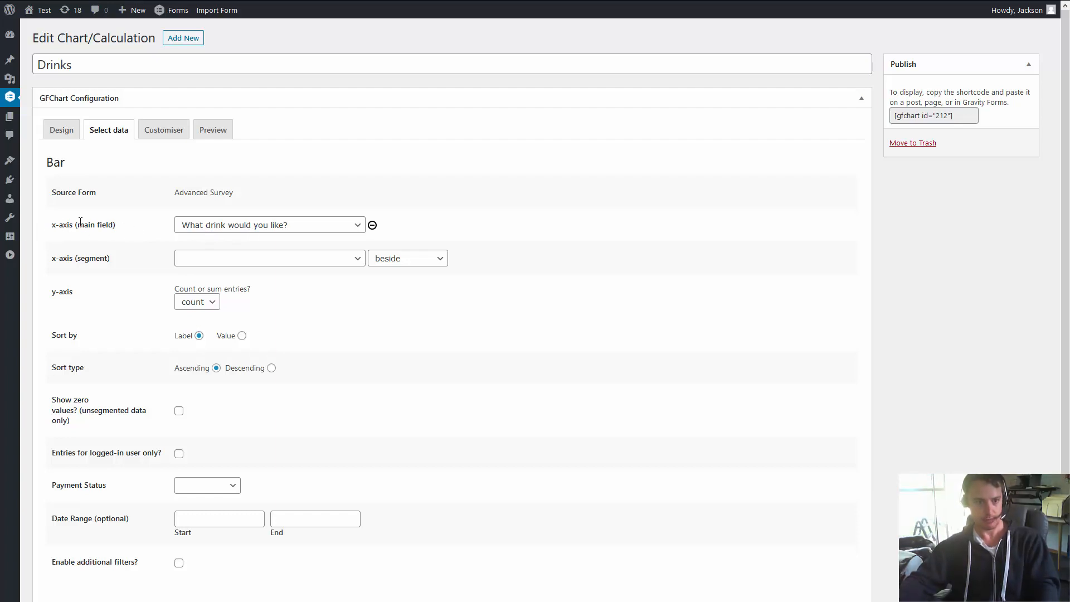
left_click(304, 259)
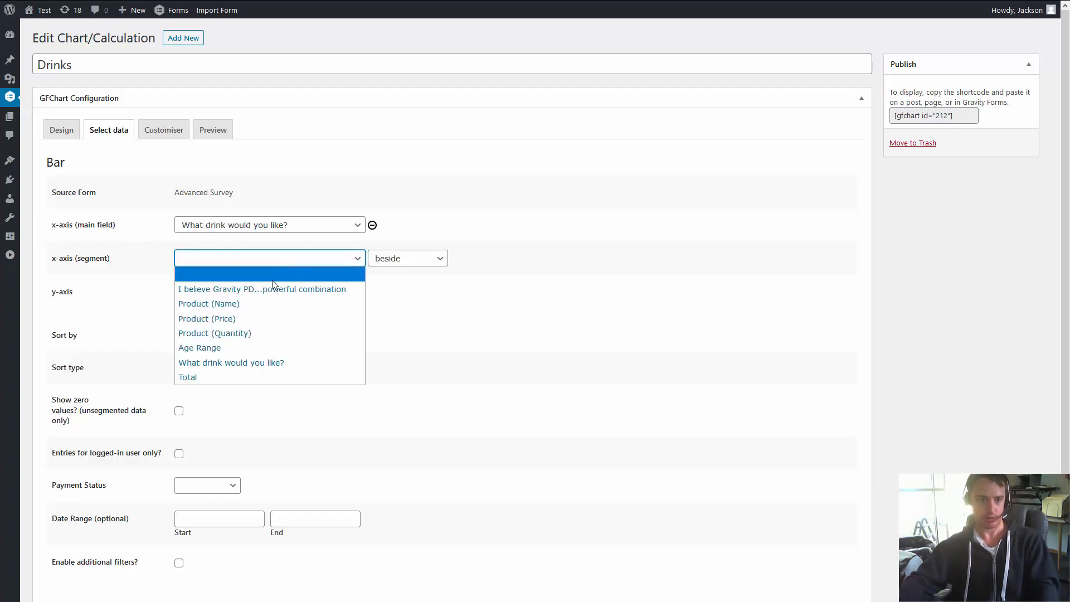
left_click(225, 348)
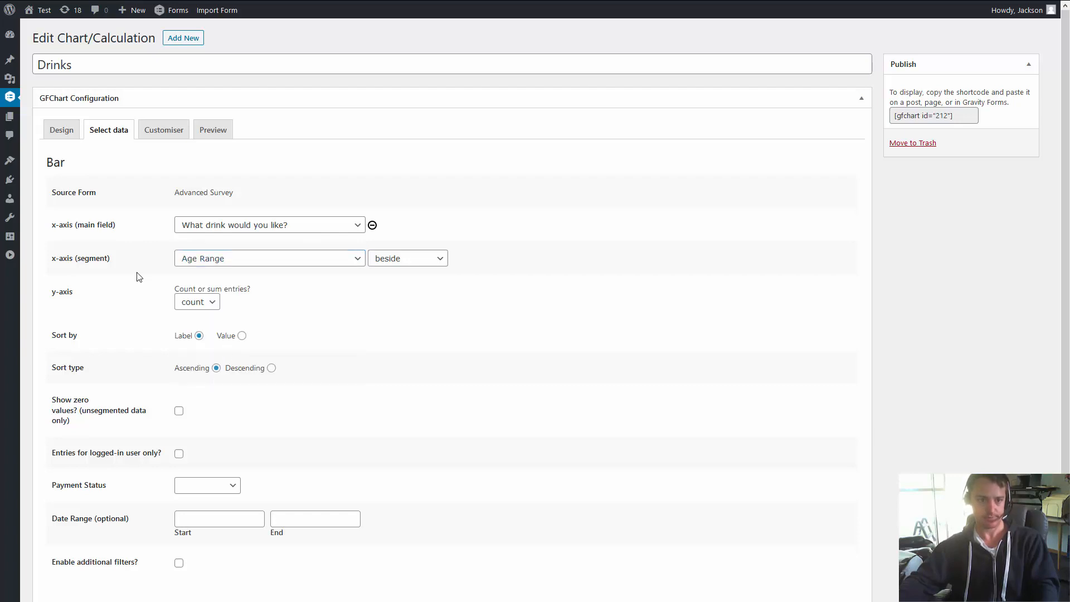
Set the Age Range segment's layout to beside and preview the grouped bars for each drink
left_click(377, 263)
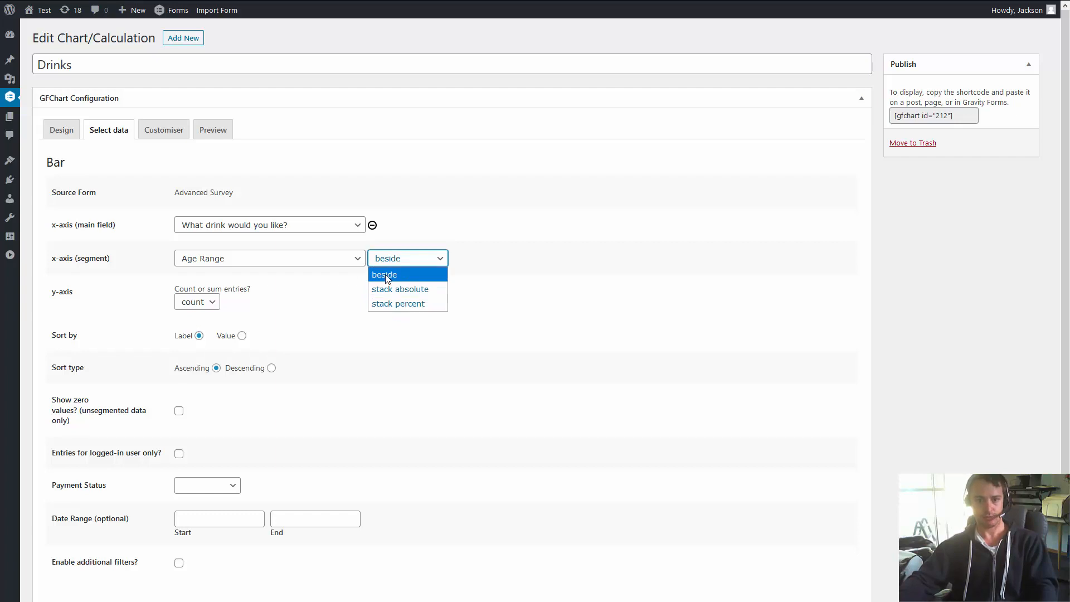
left_click(385, 274)
left_click(594, 281)
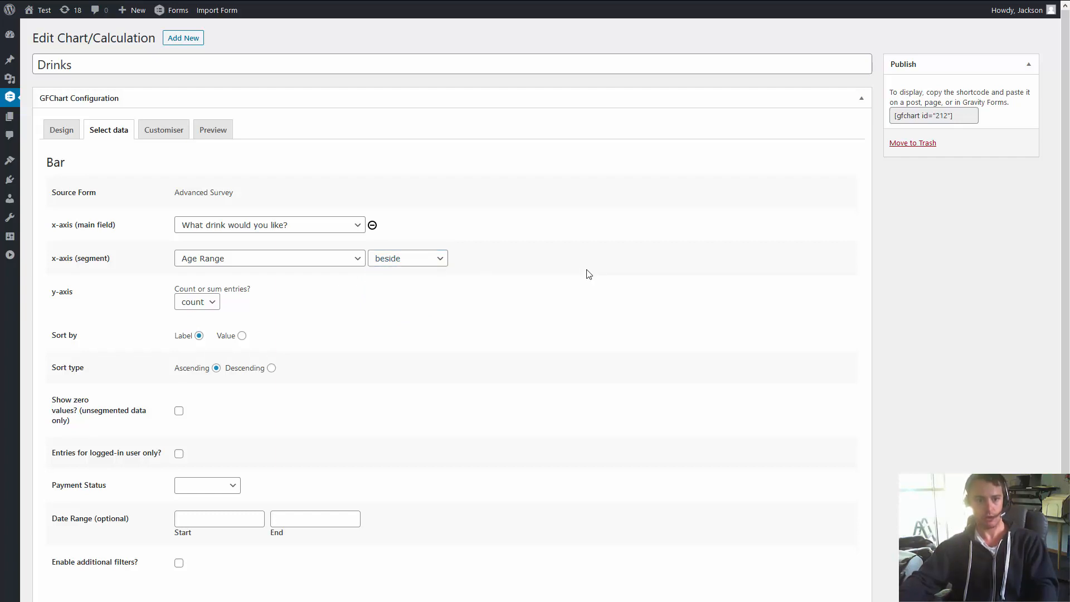
left_click(219, 137)
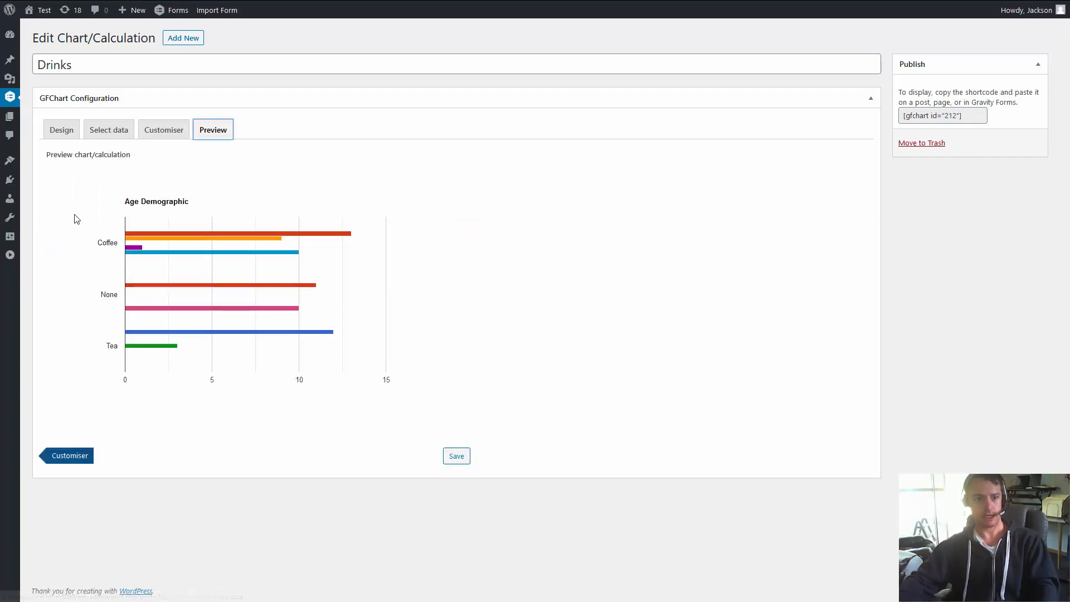
mouse_move(139, 251)
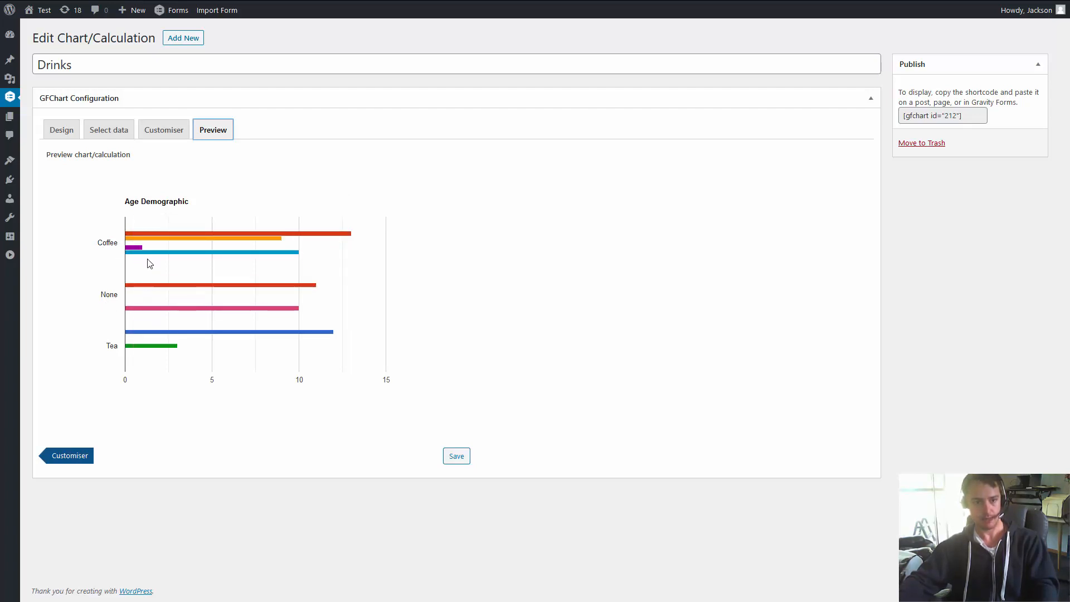
Change the Age Range segment's layout to stack absolute and inspect the stacked bars in the preview
left_click(120, 137)
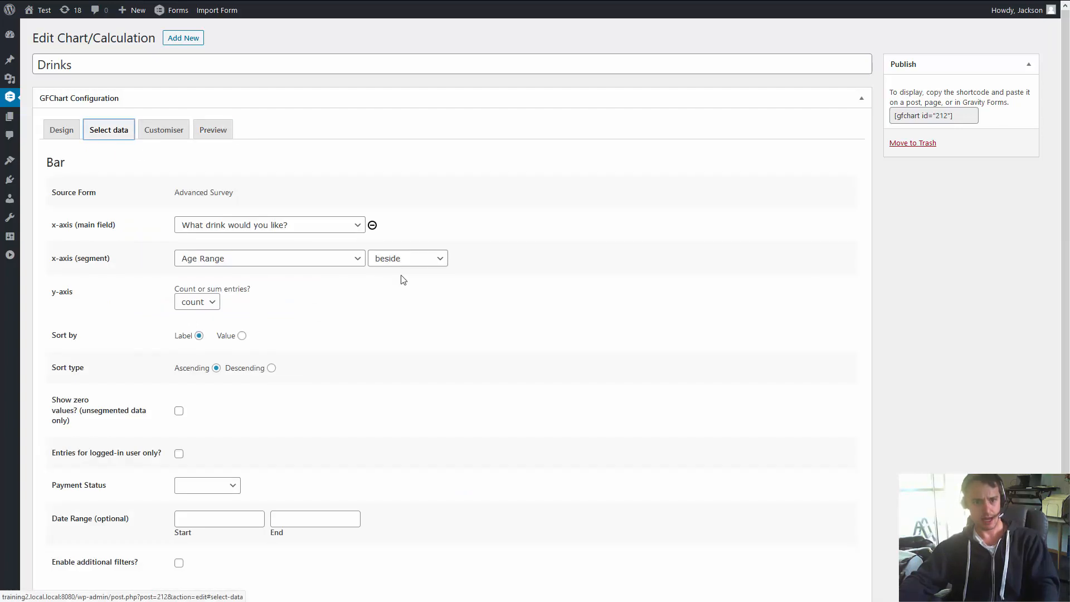
left_click(402, 258)
left_click(408, 290)
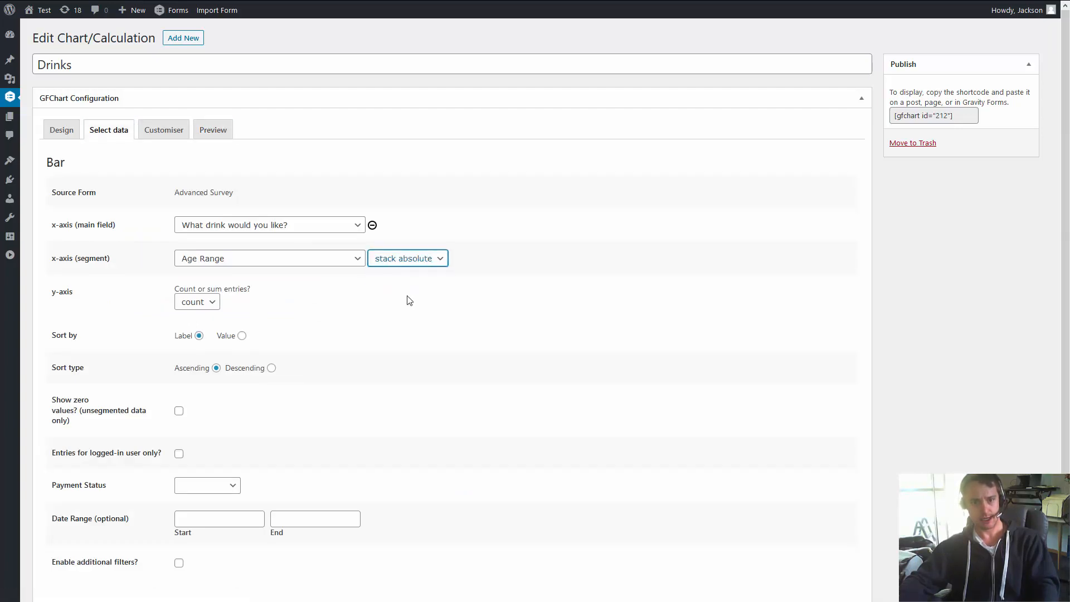
left_click(210, 139)
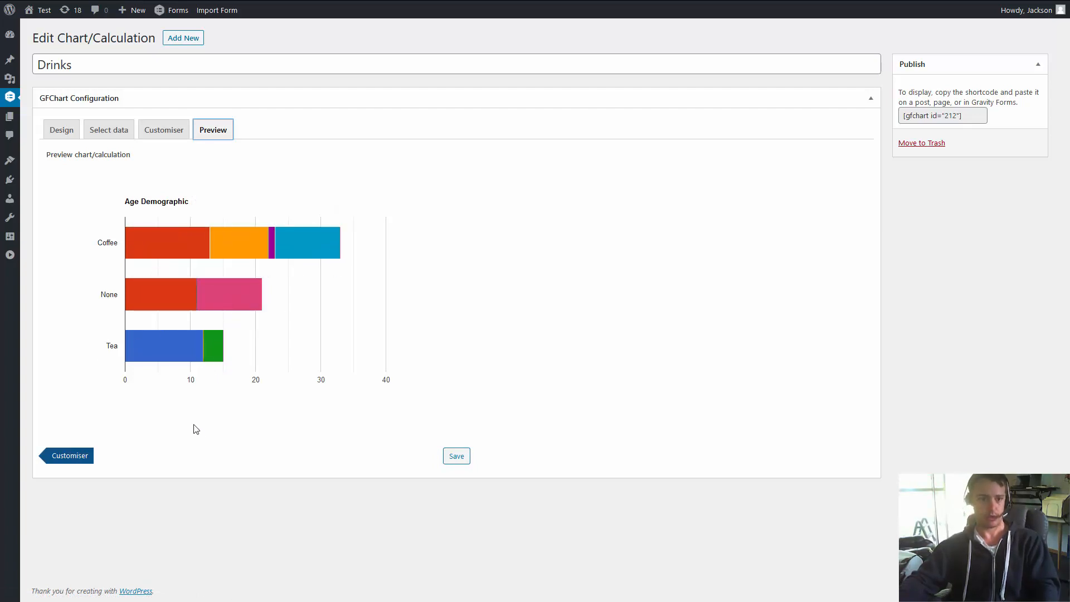
left_click(211, 443)
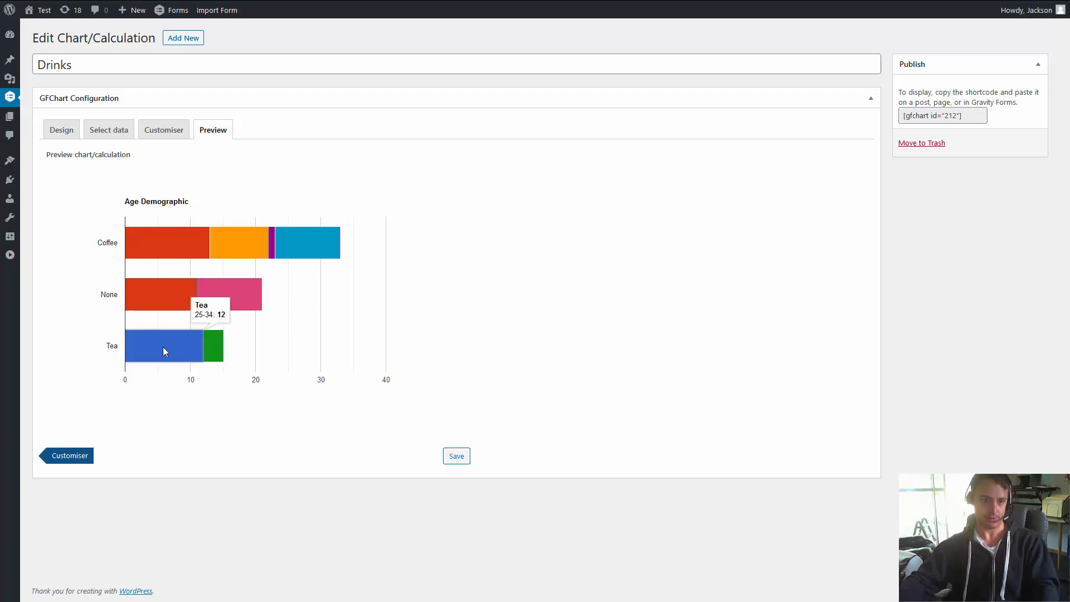
Set the bar chart's legend position to Bottom and preview the chart
left_click(61, 132)
left_click(194, 336)
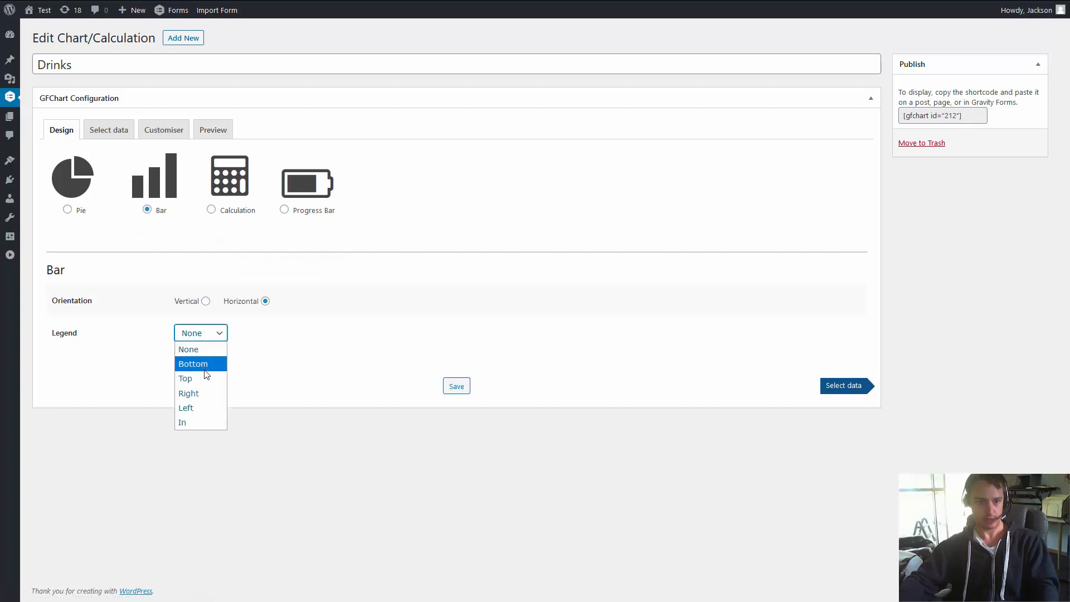
left_click(201, 352)
left_click(205, 127)
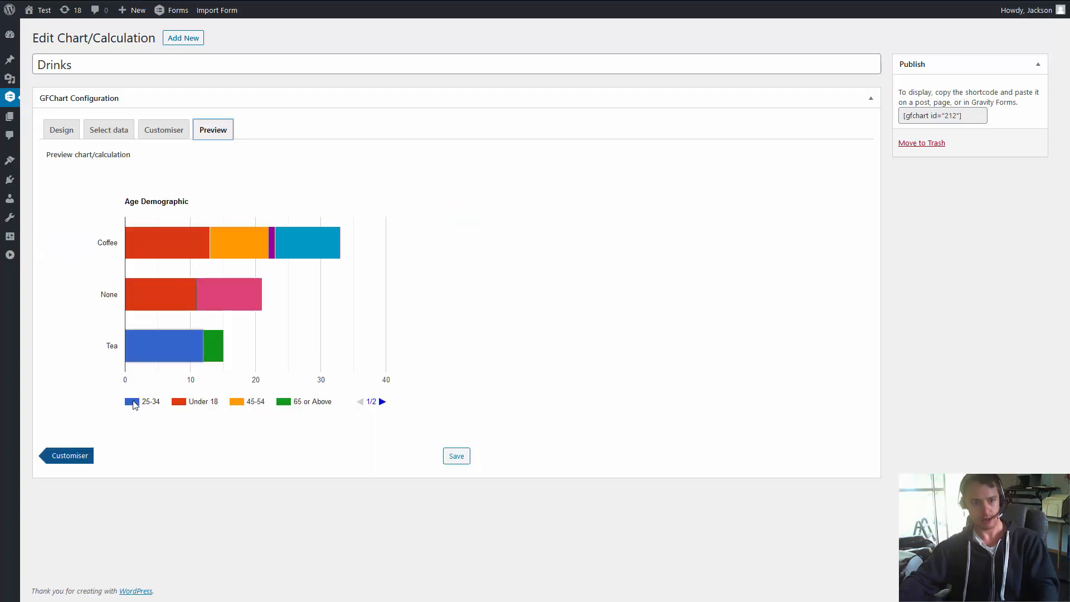
Page back and forth through the previewed chart's legend to view the colours of all age ranges
left_click(382, 402)
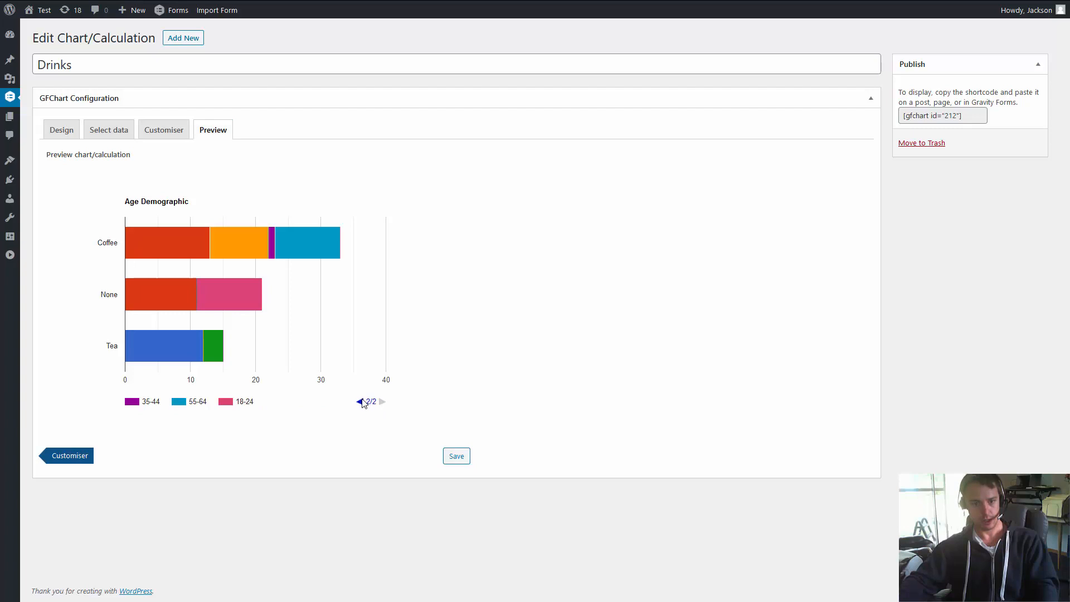
left_click(361, 401)
left_click(383, 404)
left_click(360, 402)
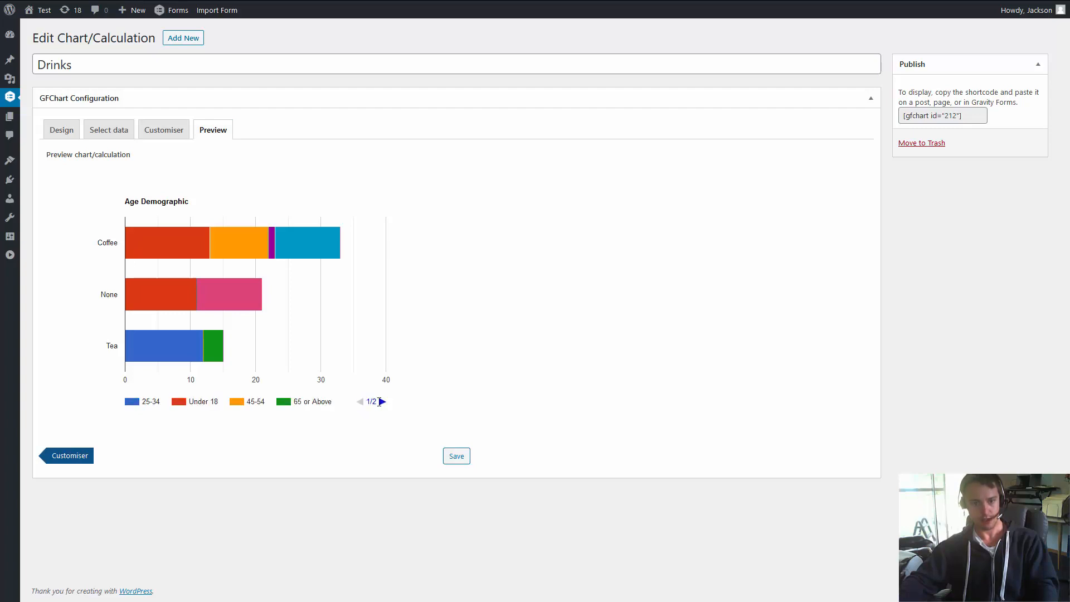
left_click(382, 404)
left_click(360, 403)
left_click(382, 402)
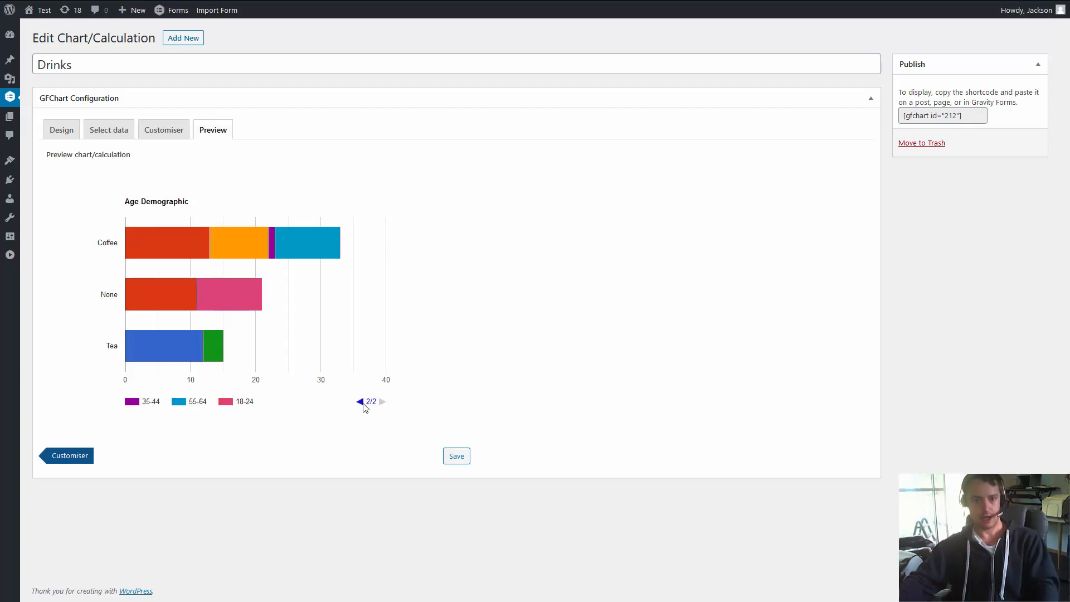
left_click(361, 402)
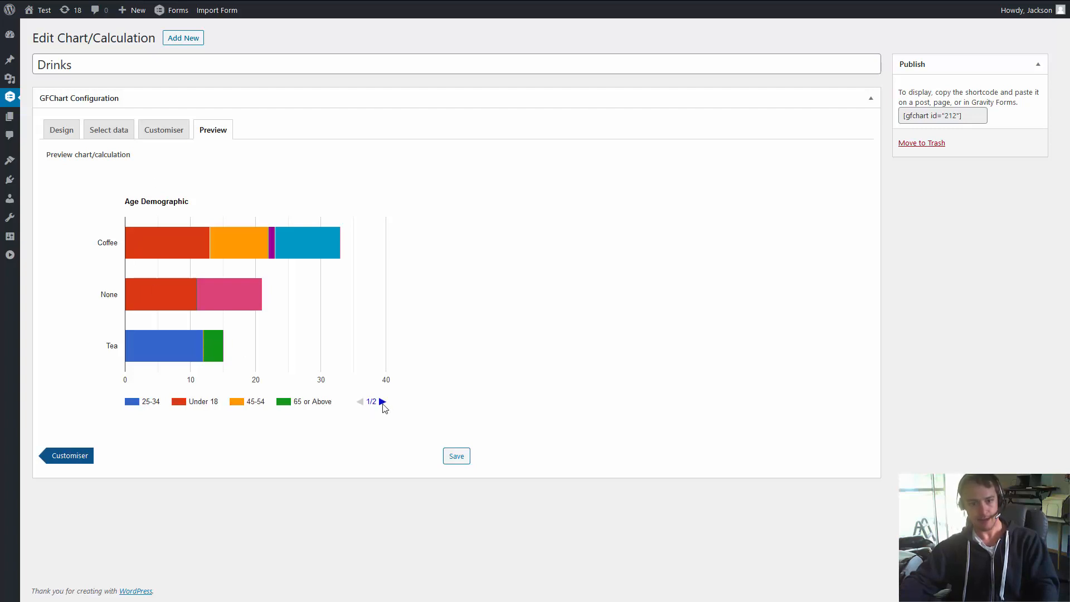
left_click(382, 402)
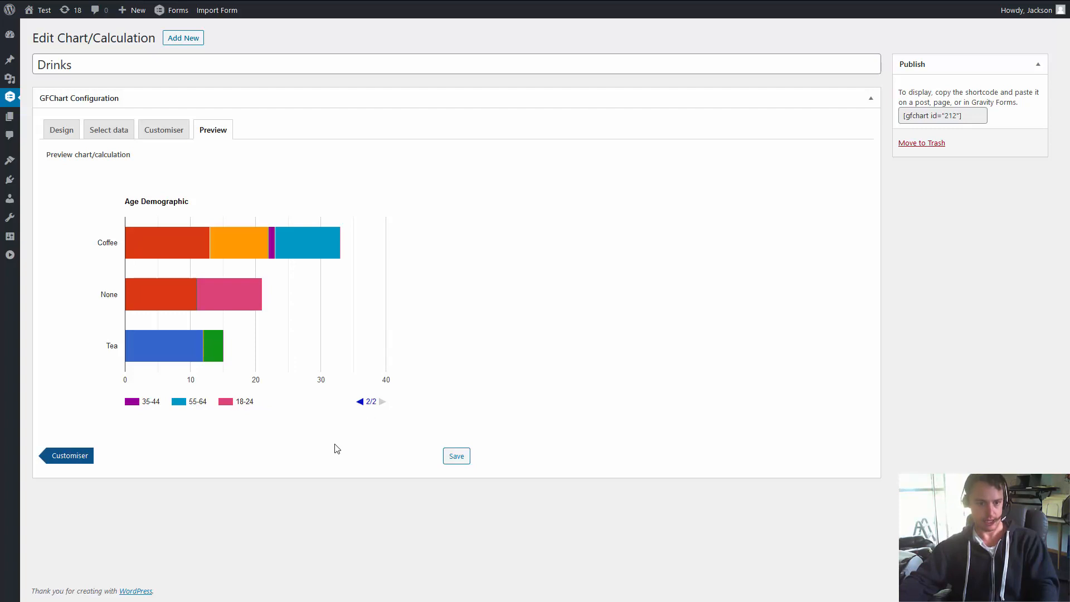
Try the Left legend position for the bar chart and preview it
left_click(65, 133)
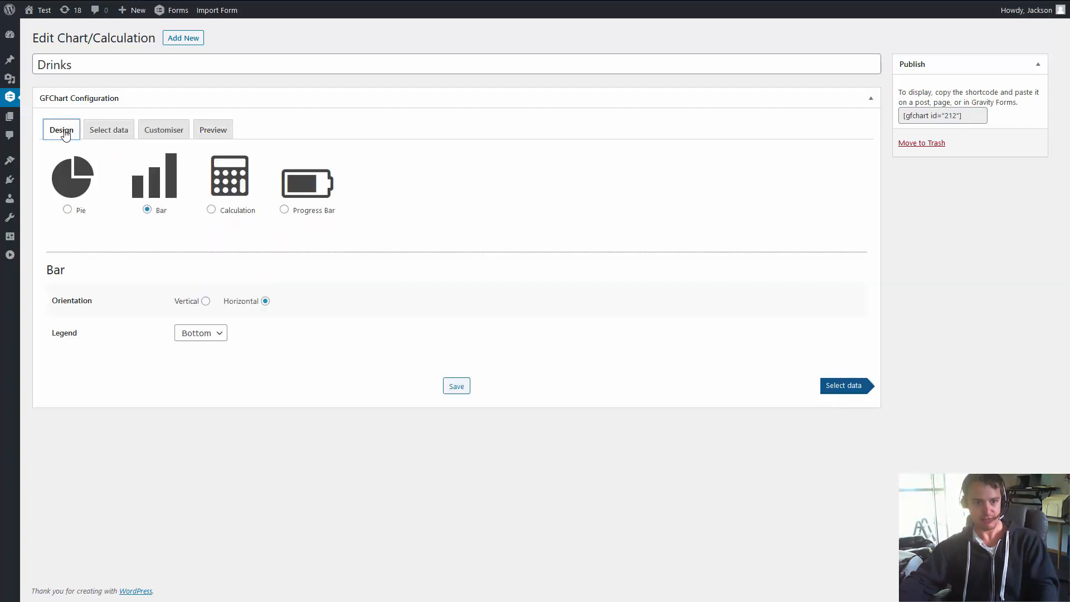
left_click(189, 335)
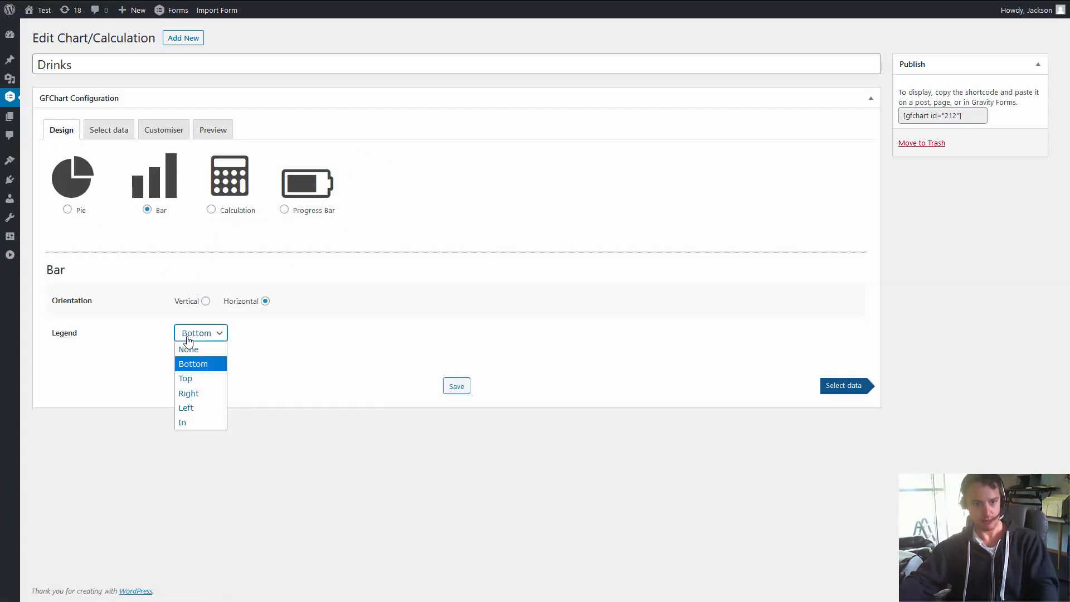
left_click(205, 408)
left_click(205, 133)
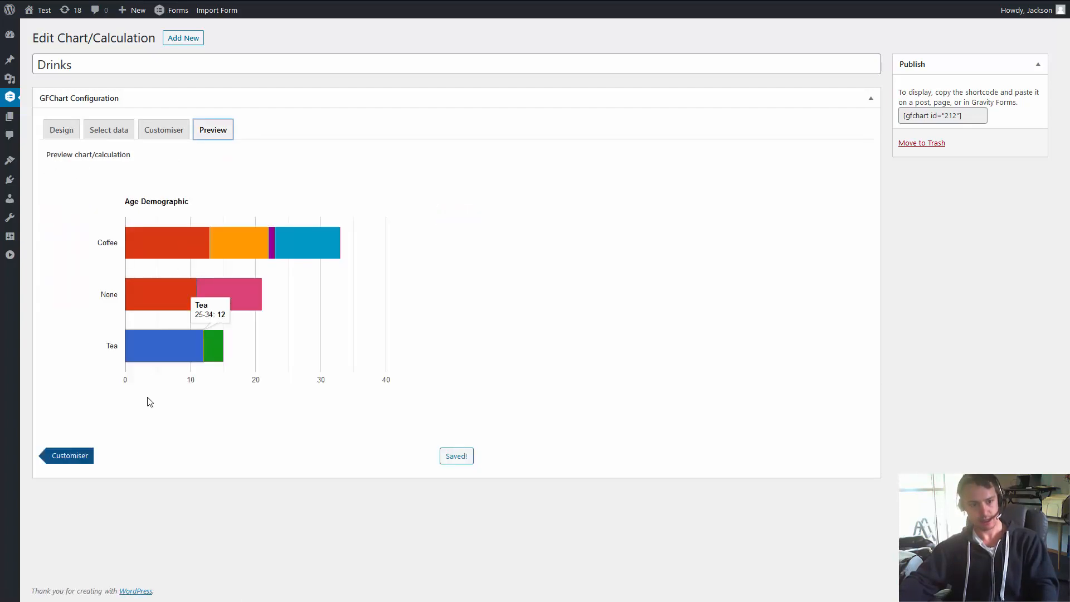
Set the bar chart's legend position to Right and check the chart preview
left_click(60, 133)
left_click(191, 335)
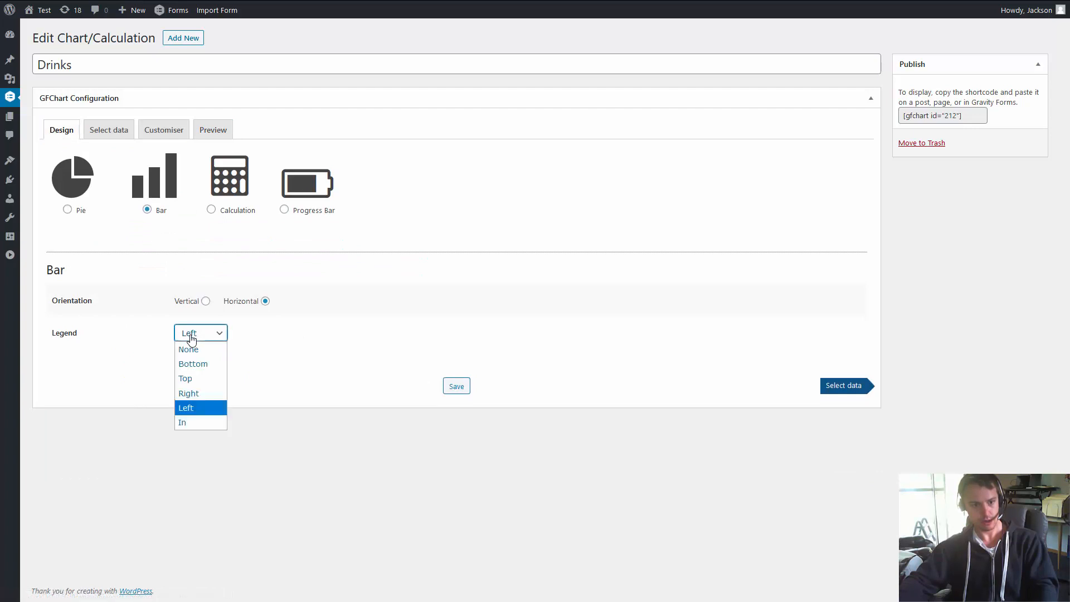
left_click(206, 393)
left_click(214, 129)
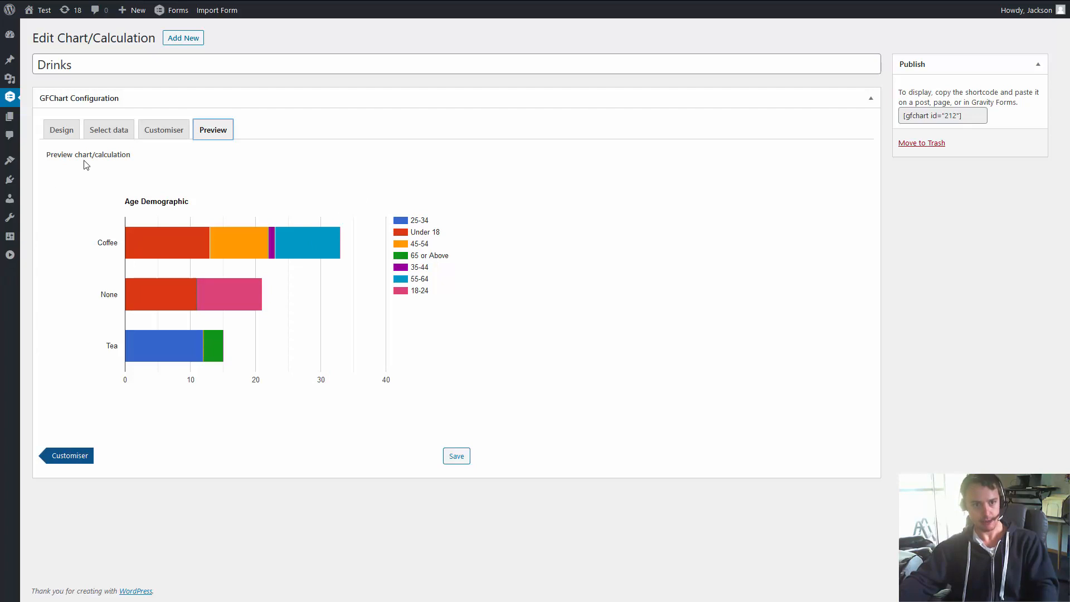
Change the Age Range segment's layout to stack percent and inspect each drink's age shares in the preview
left_click(101, 134)
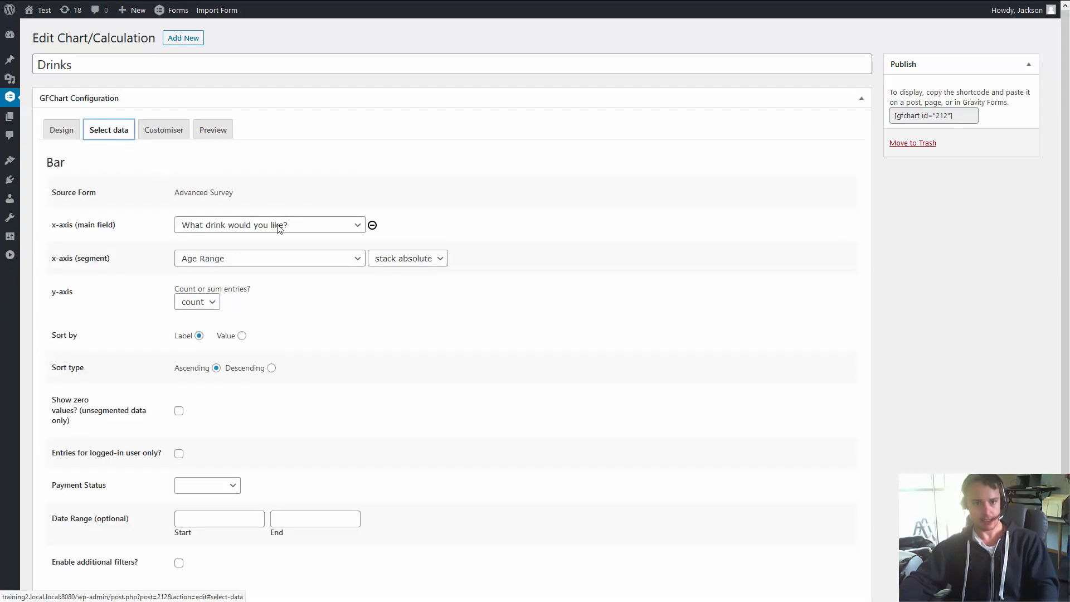
left_click(381, 263)
left_click(392, 306)
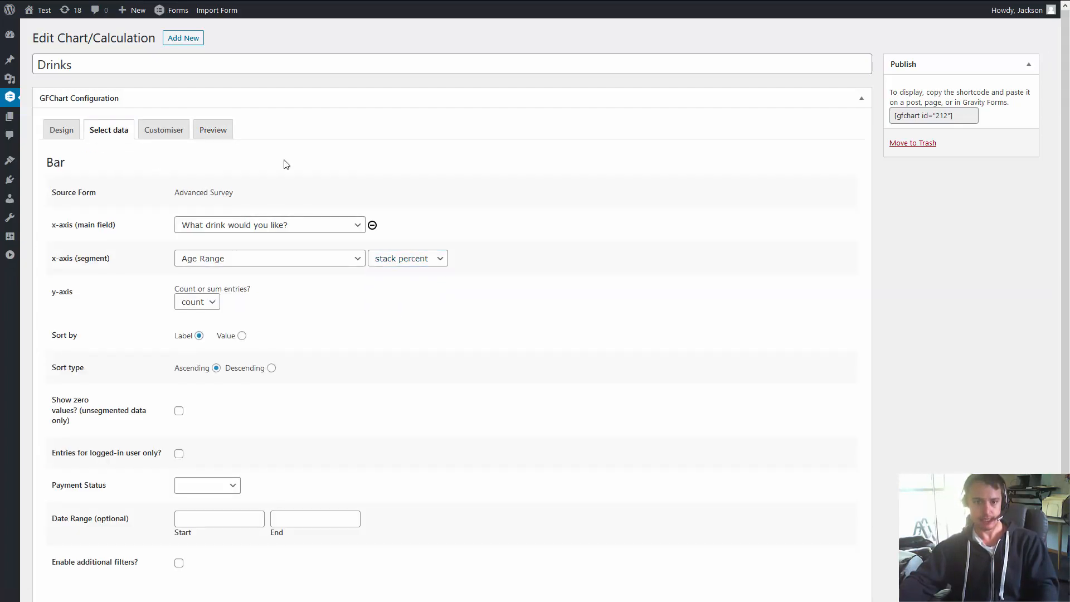
left_click(218, 132)
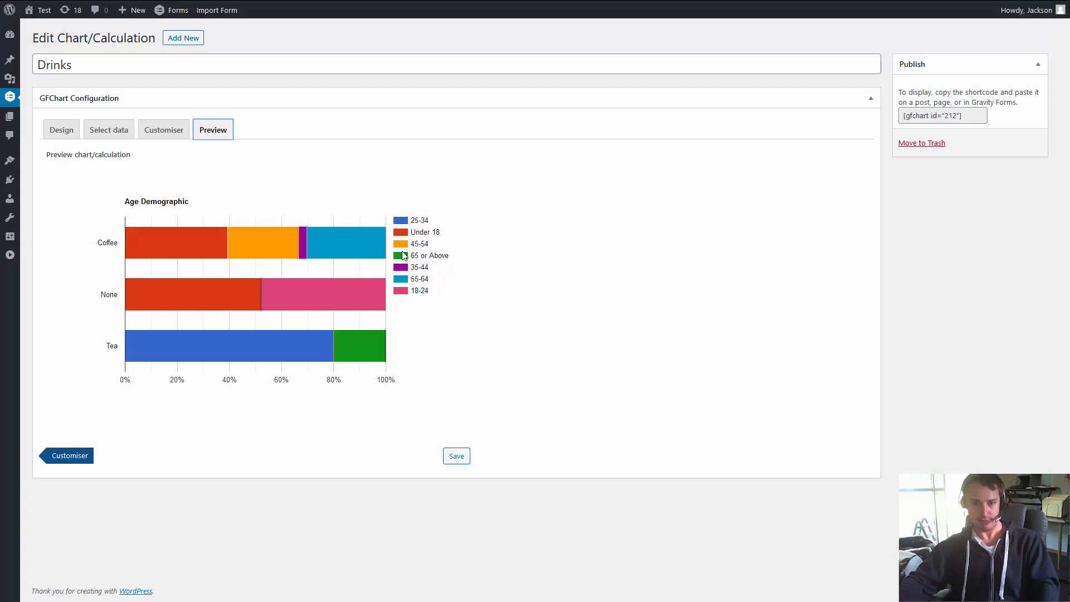
mouse_move(378, 248)
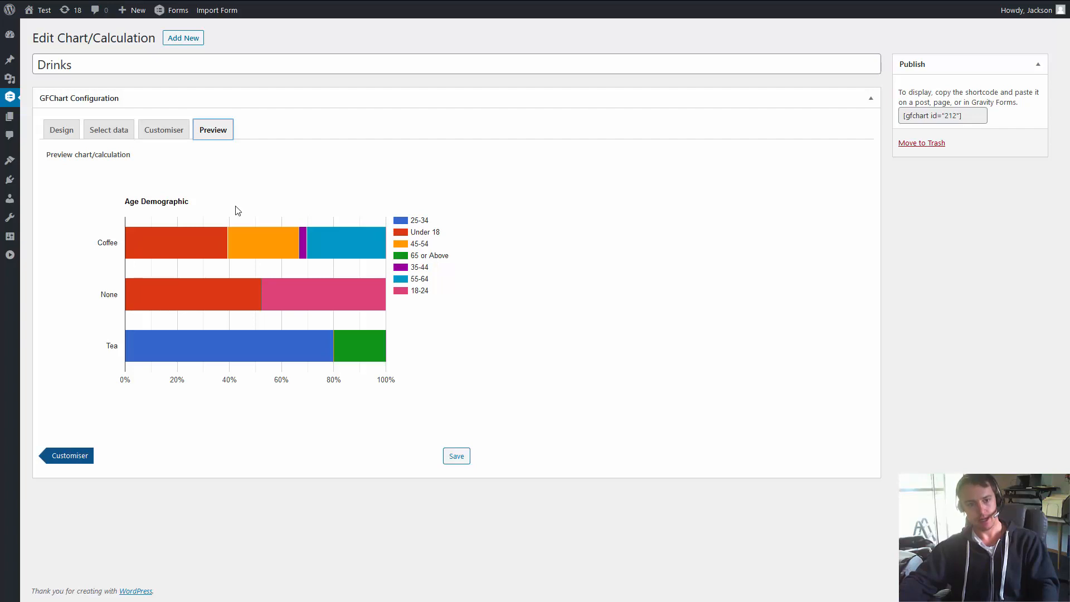
Change the Age Range segment's layout to stack absolute and preview the bar chart
left_click(121, 131)
left_click(390, 258)
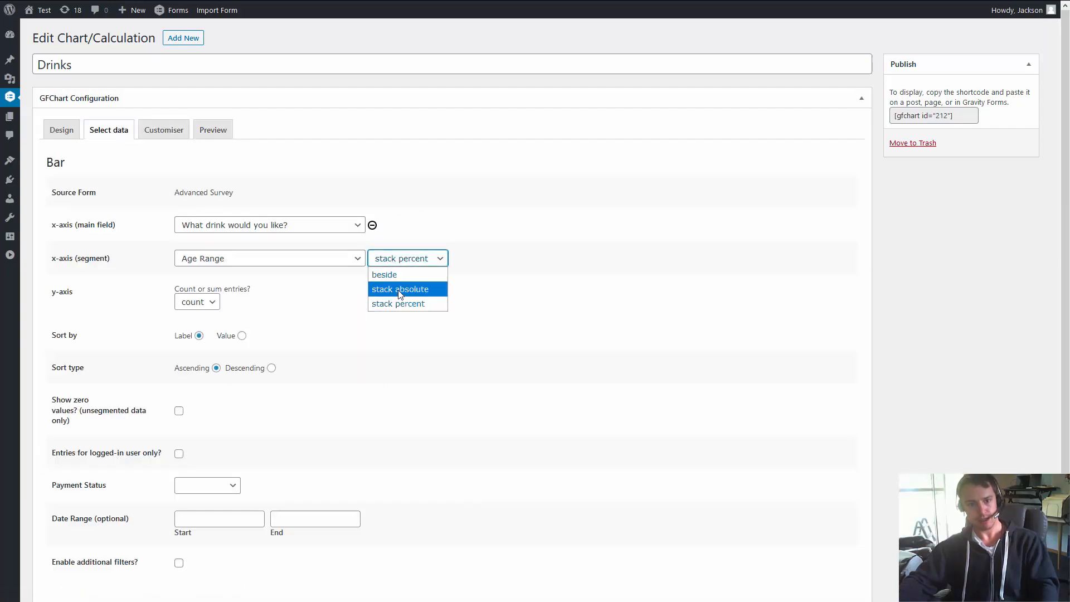
left_click(400, 290)
left_click(224, 131)
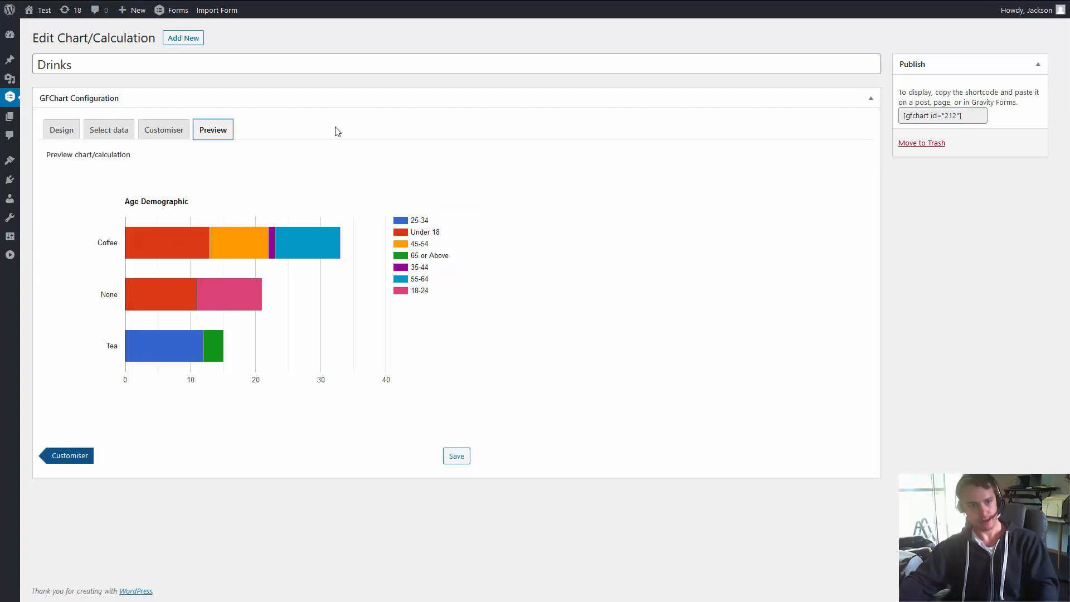
Set the Drinks chart's sort type to Descending and check the bar order in the preview
left_click(101, 136)
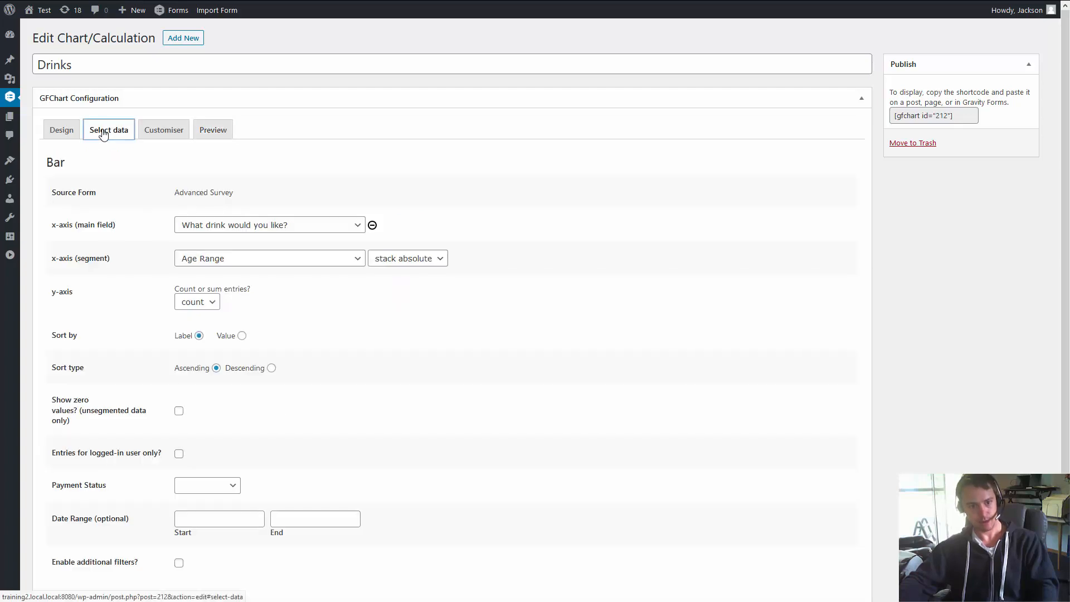
left_click(245, 369)
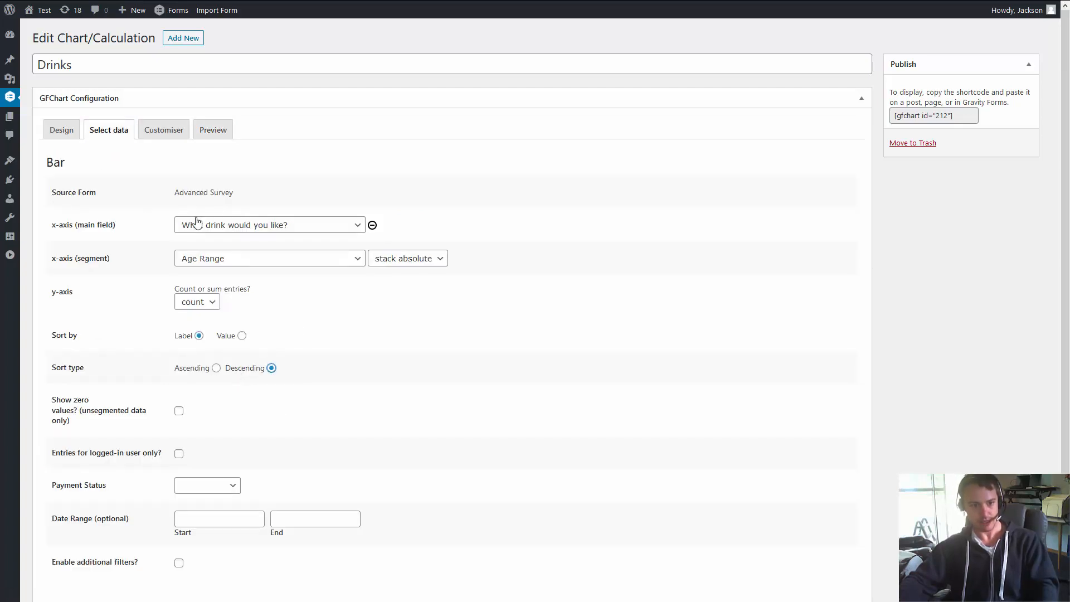
left_click(212, 131)
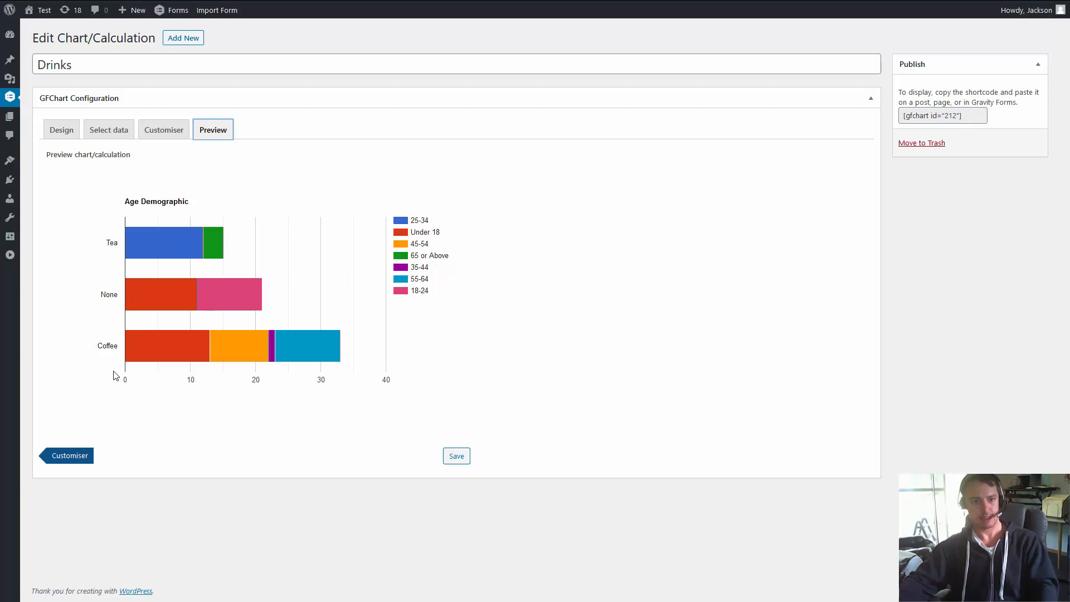
Enable showing zero values for the Drinks chart and preview it
left_click(106, 131)
scroll(86, 284, "down", 1)
scroll(86, 284, "down", 1)
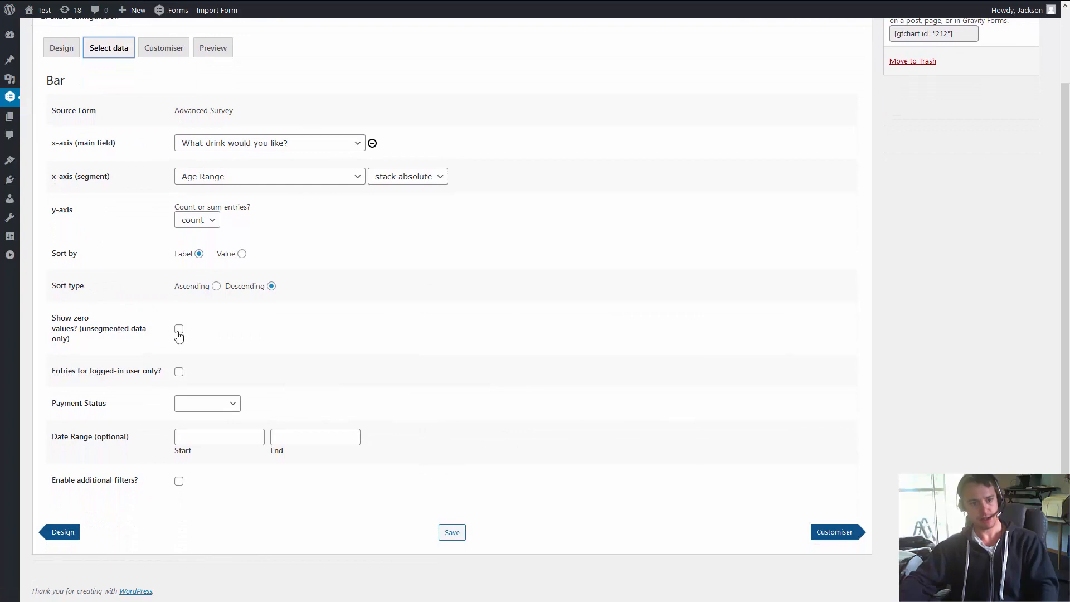
left_click(178, 330)
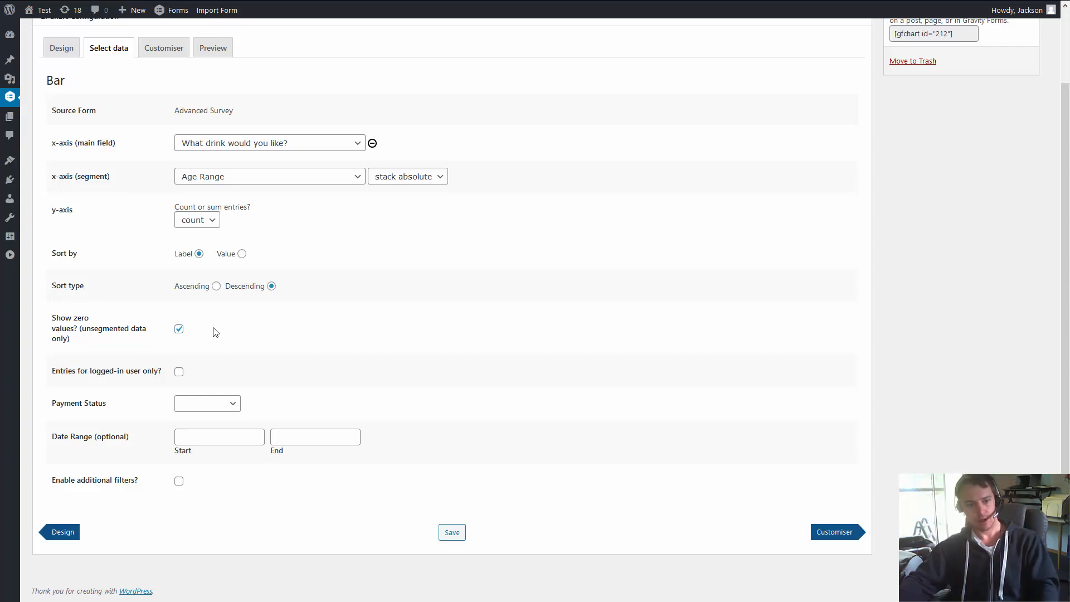
left_click(213, 48)
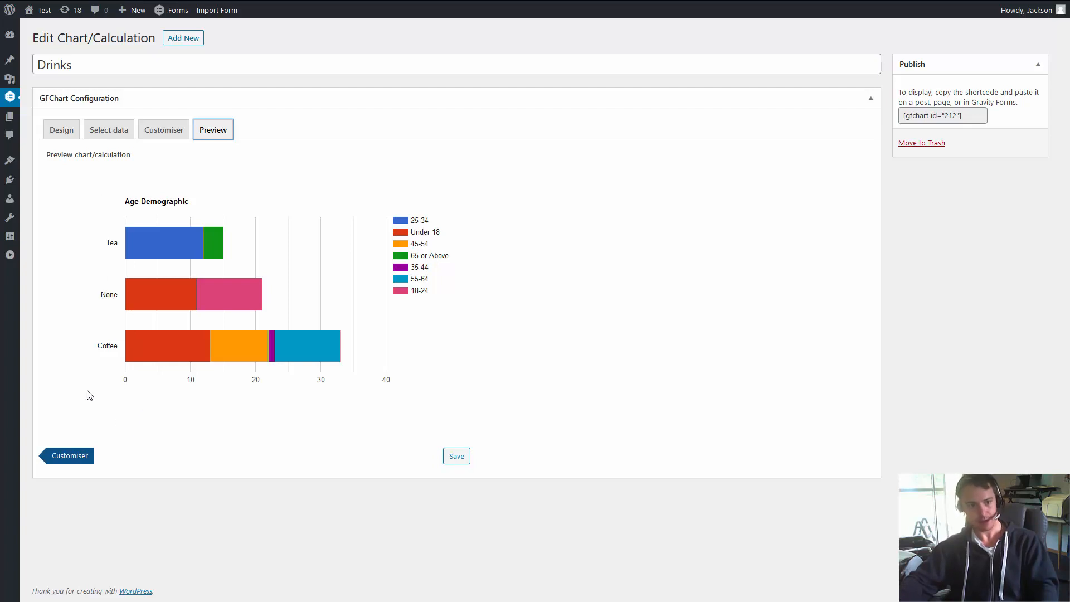
Try 2020-06-01 as the start of the Drinks chart's date range
left_click(109, 130)
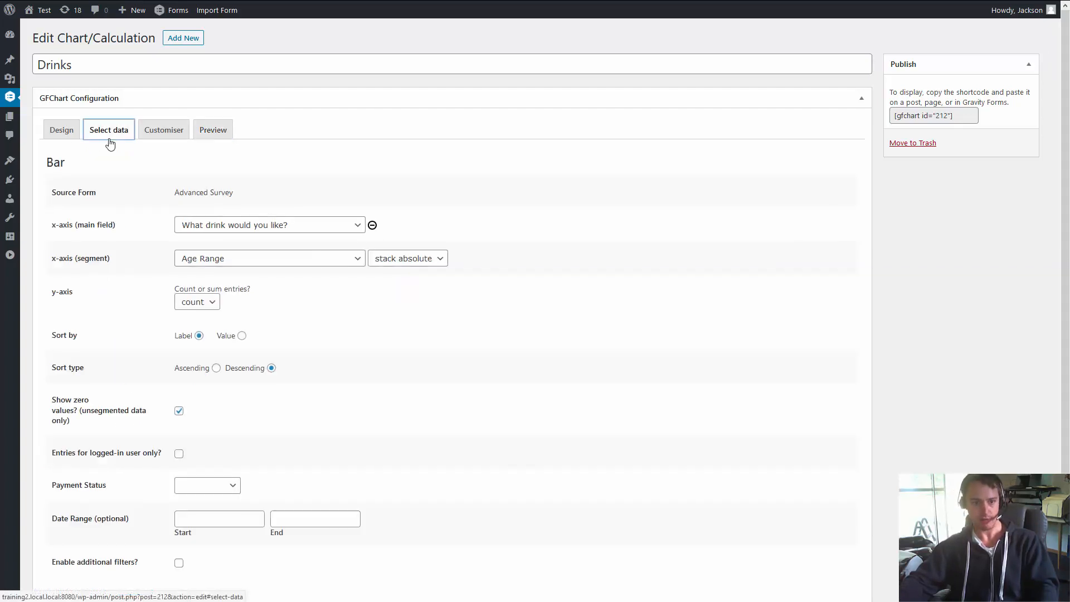
scroll(88, 250, "down", 2)
scroll(87, 274, "down", 2)
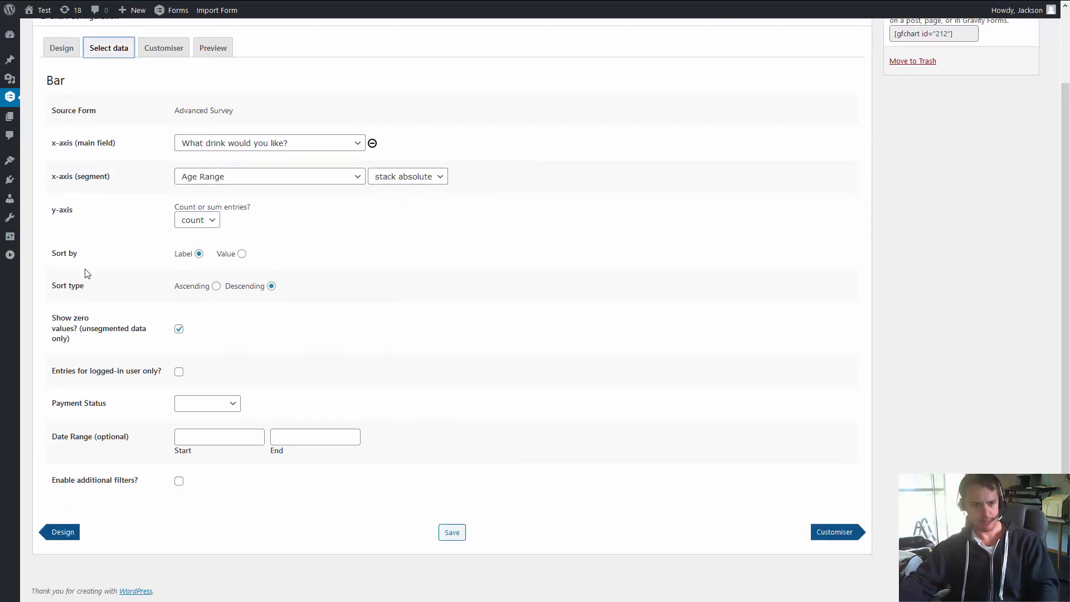
key("ctrl+f")
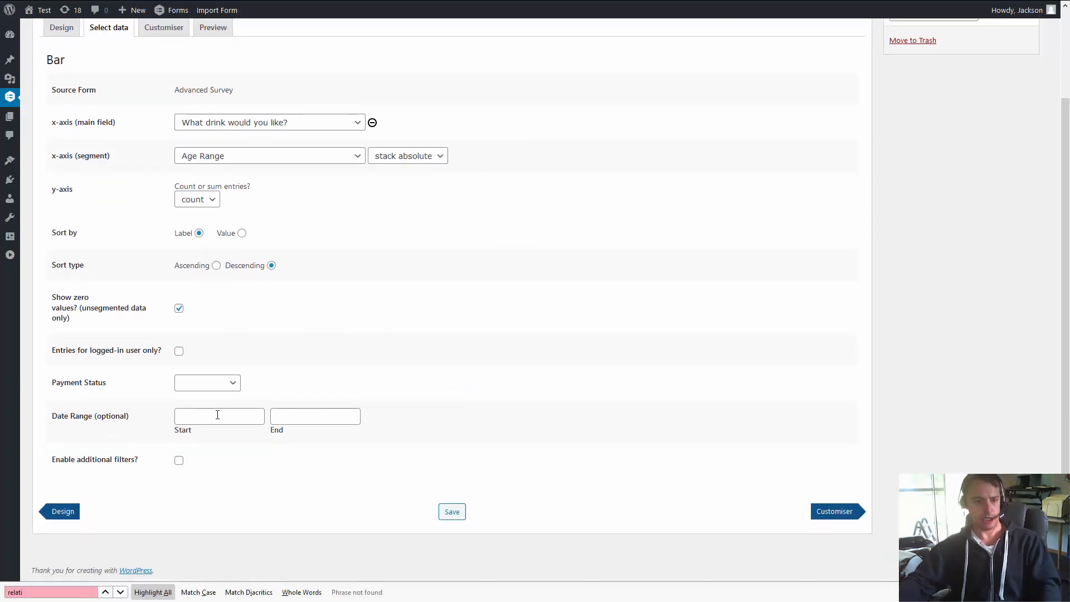
left_click(217, 415)
left_click(191, 470)
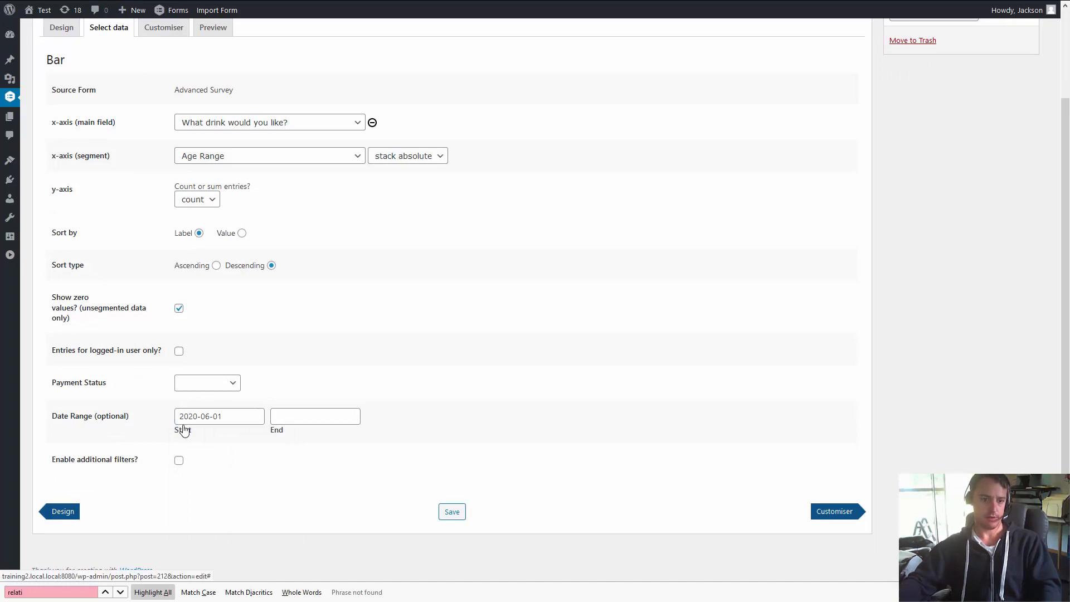
Try the relative start date "first day of last month" for the date range and preview the chart
triple_click(256, 412)
key("BackSpace")
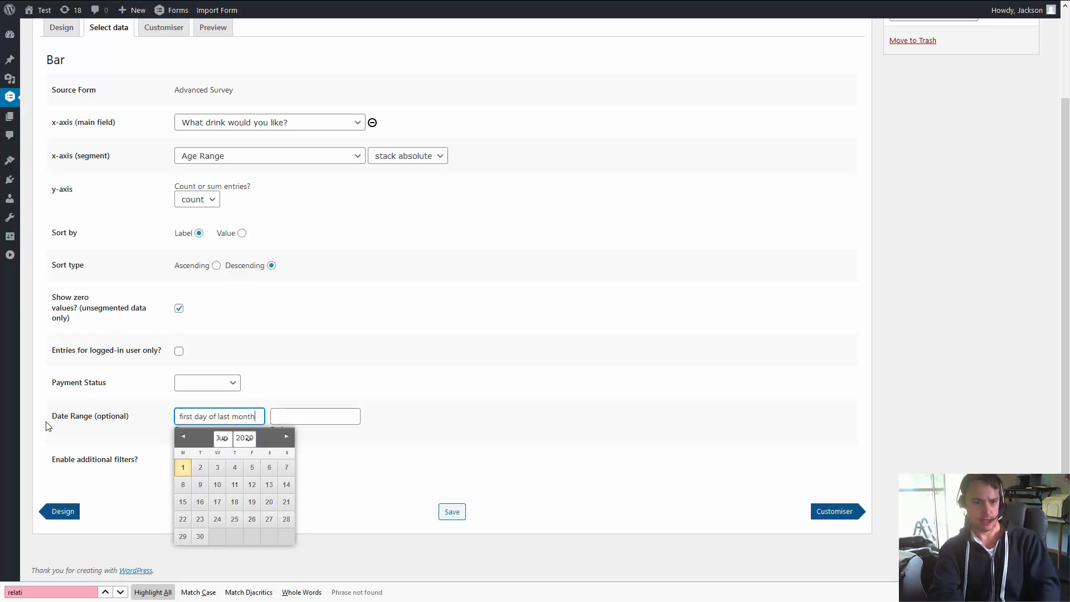
left_click(47, 427)
scroll(212, 92, "up", 2)
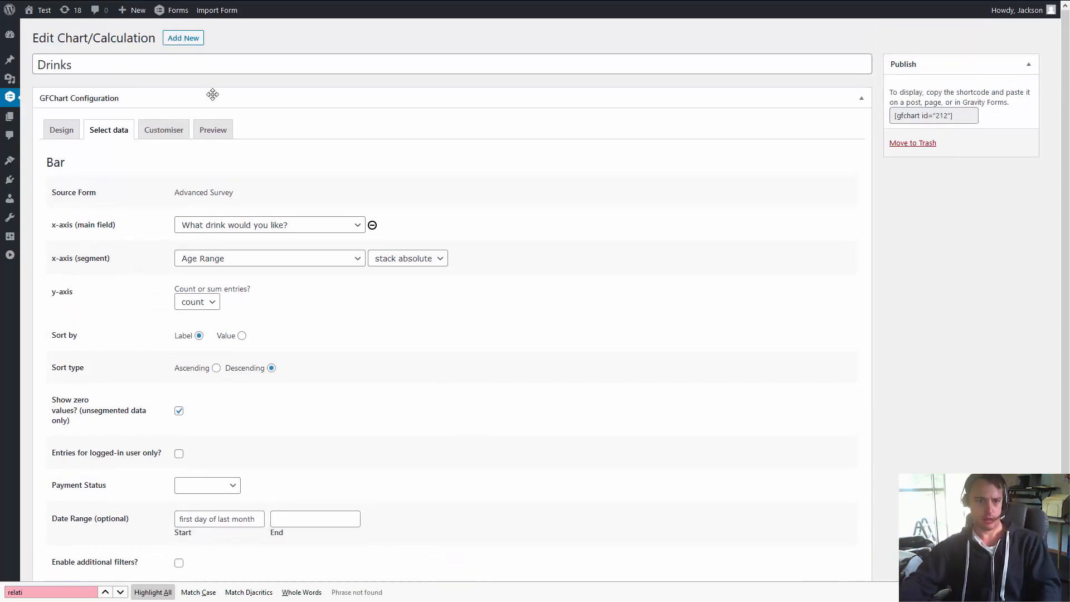
left_click(213, 133)
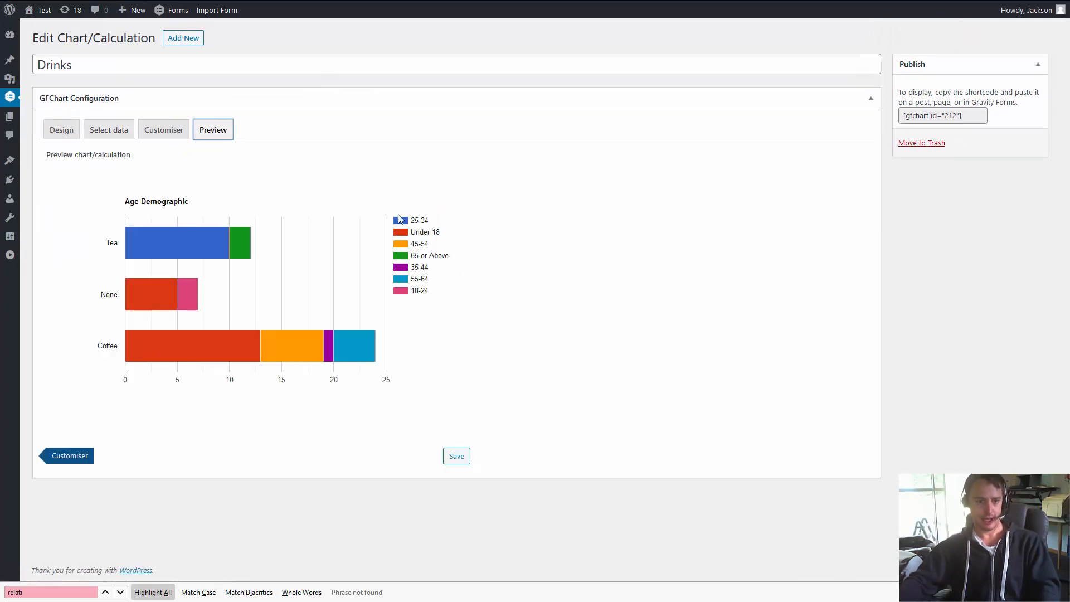
Set the date range's start to "-1 week" and preview the Drinks chart
left_click(109, 131)
scroll(467, 363, "down", 2)
left_click(256, 416)
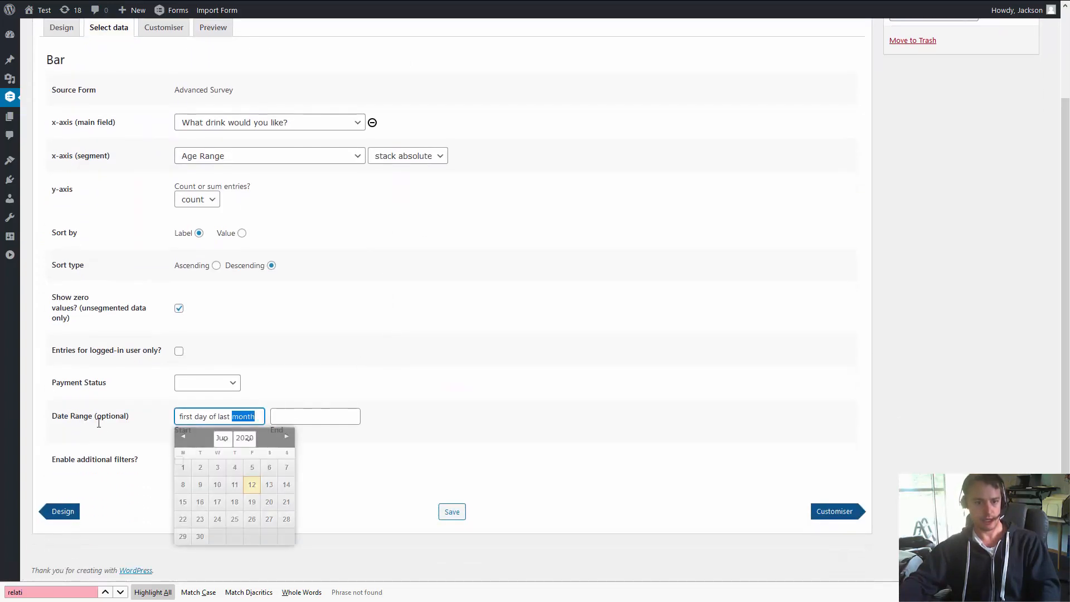
type("-")
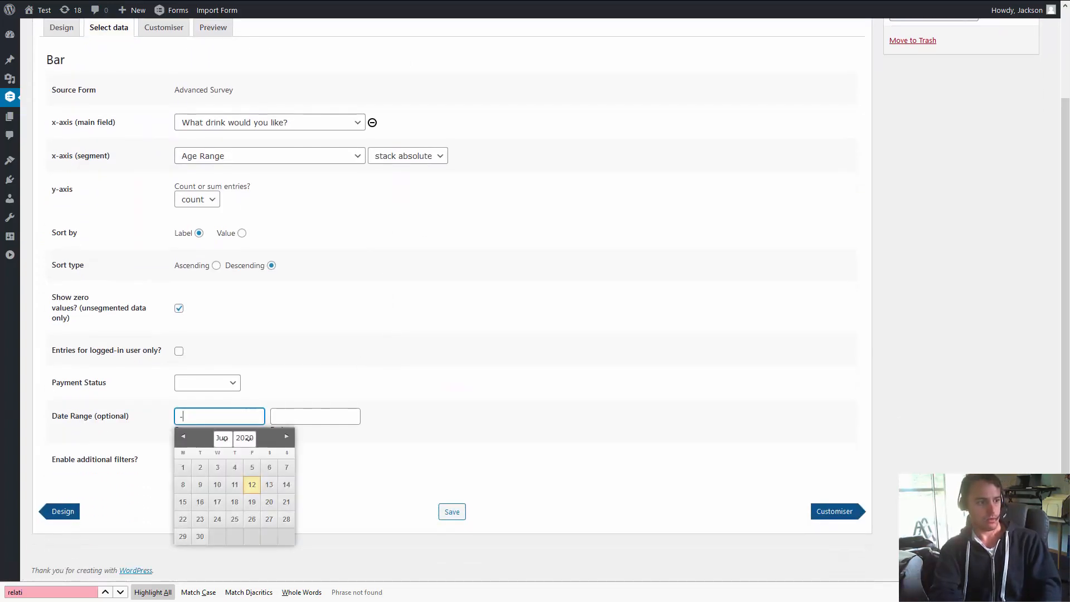
type("1 week")
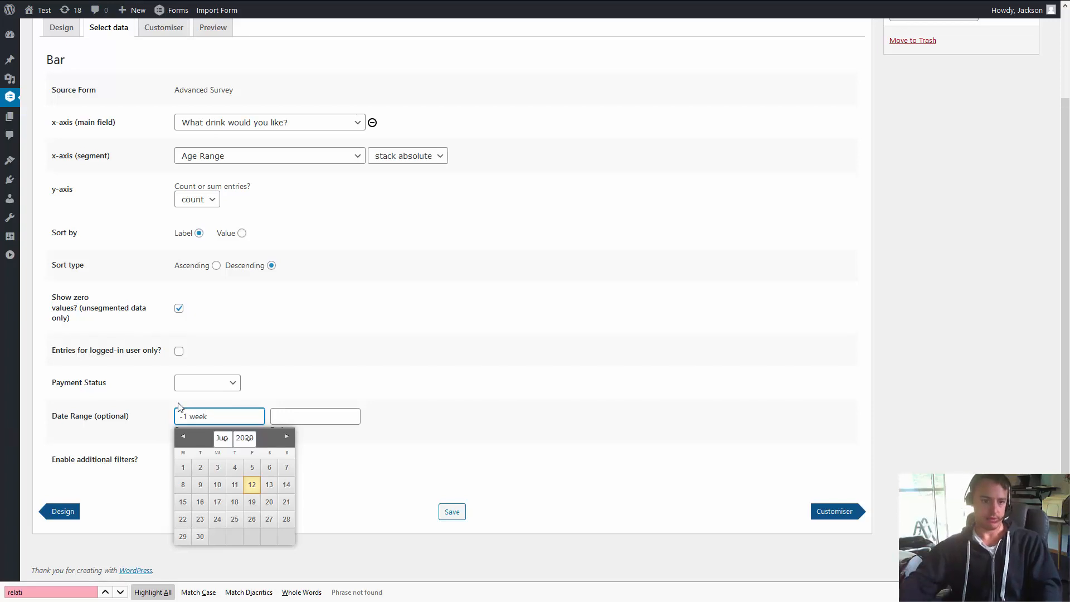
left_click(148, 398)
scroll(211, 206, "up", 2)
left_click(205, 135)
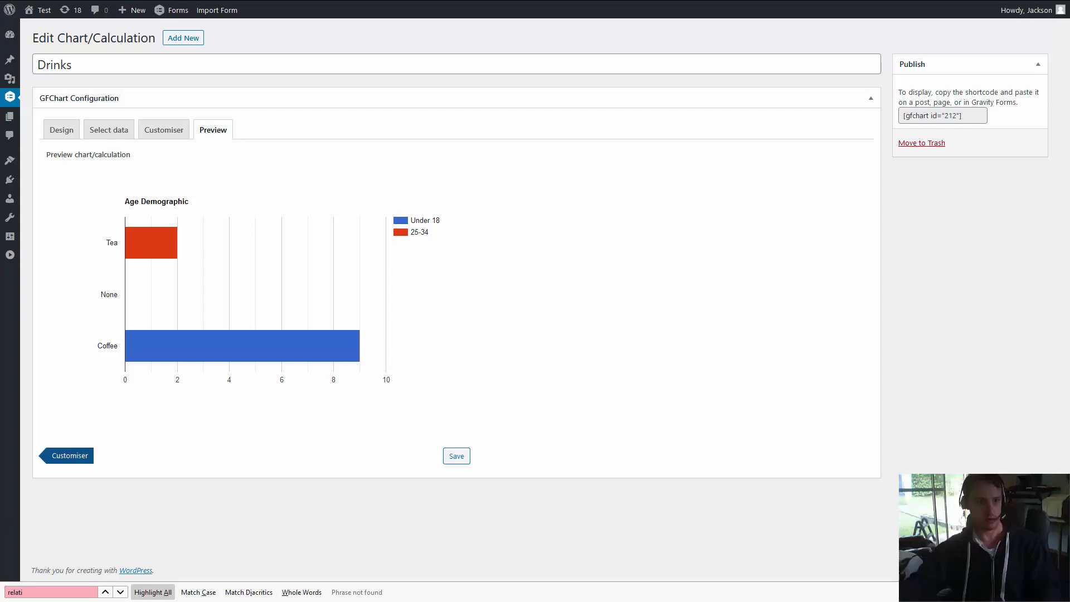
Create a new chart/calculation titled "Calculation" with Advanced Survey as the source form
left_click(188, 39)
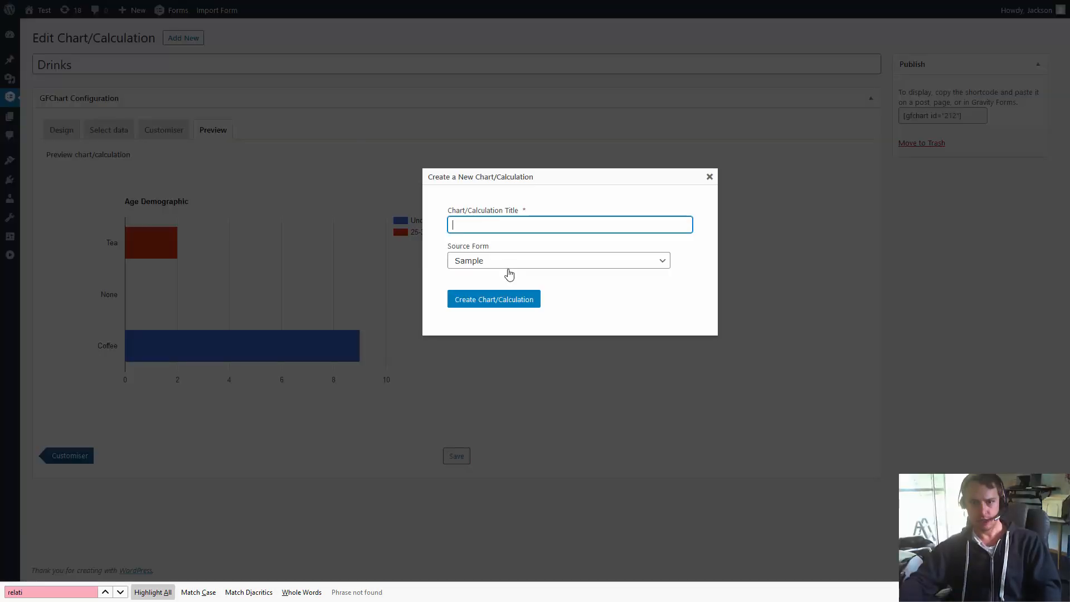
left_click(505, 261)
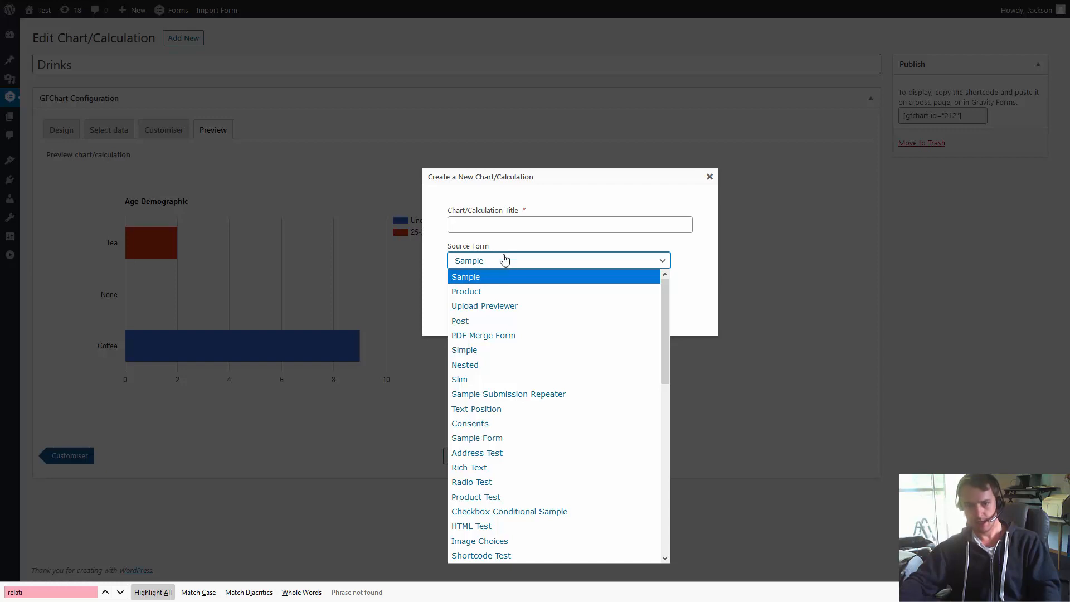
left_click(501, 225)
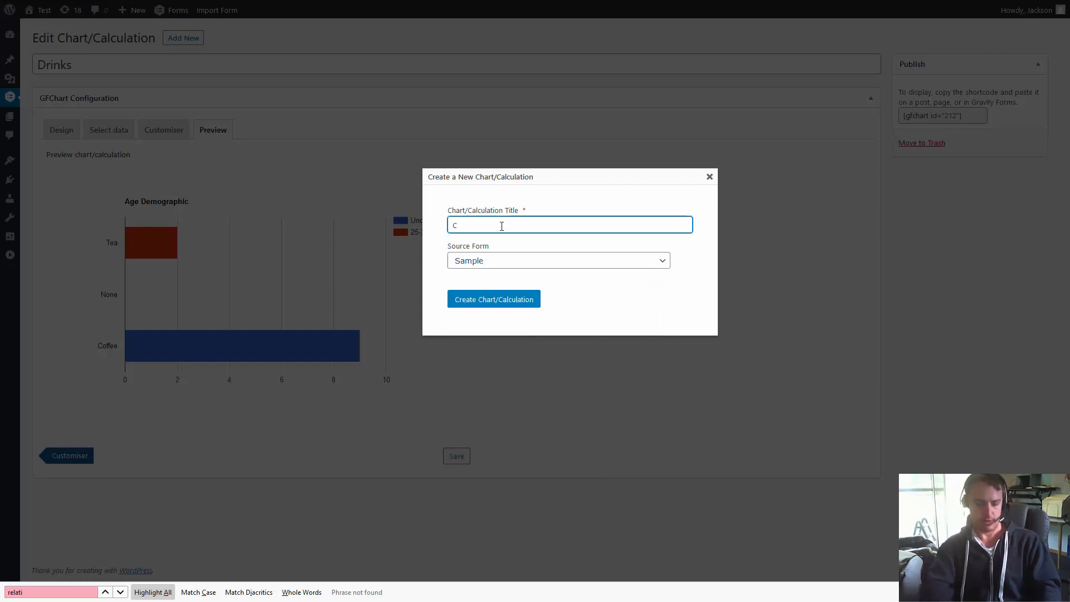
type("Calcu")
key("Down")
key("Return")
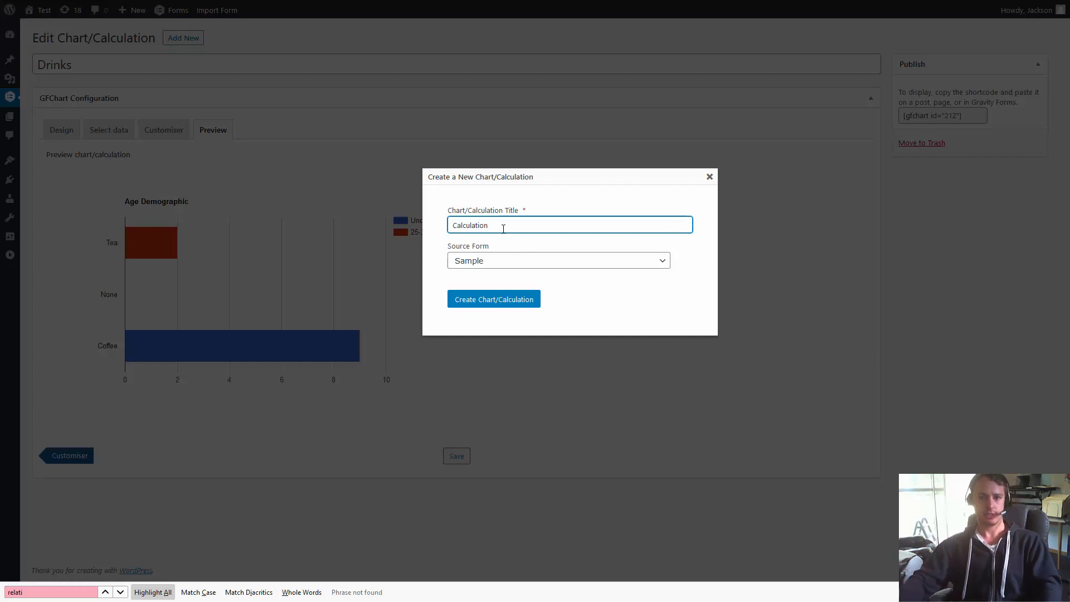
left_click(527, 262)
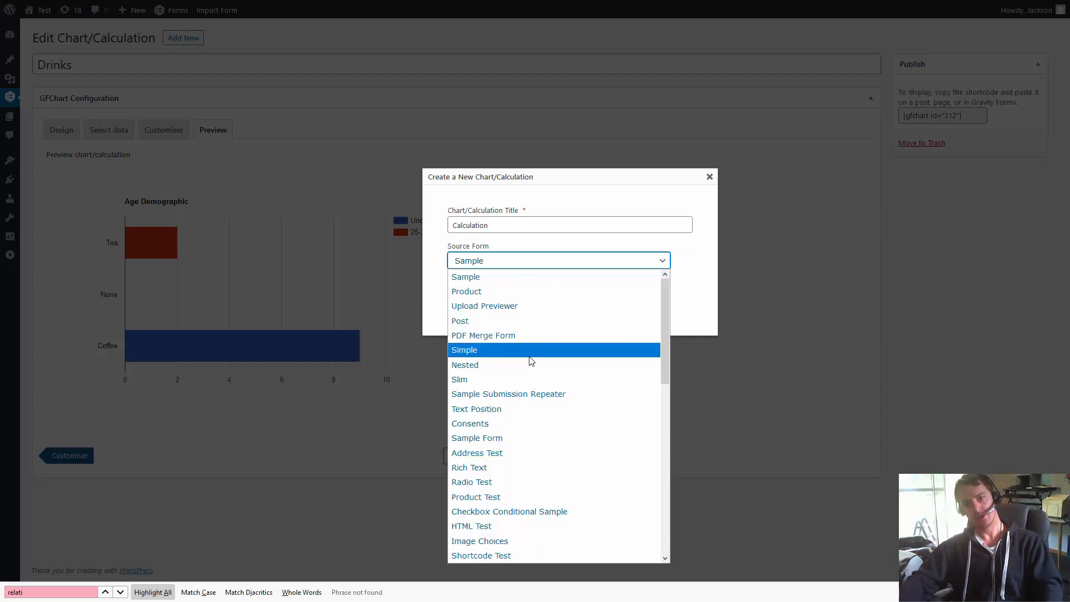
scroll(530, 362, "down", 2)
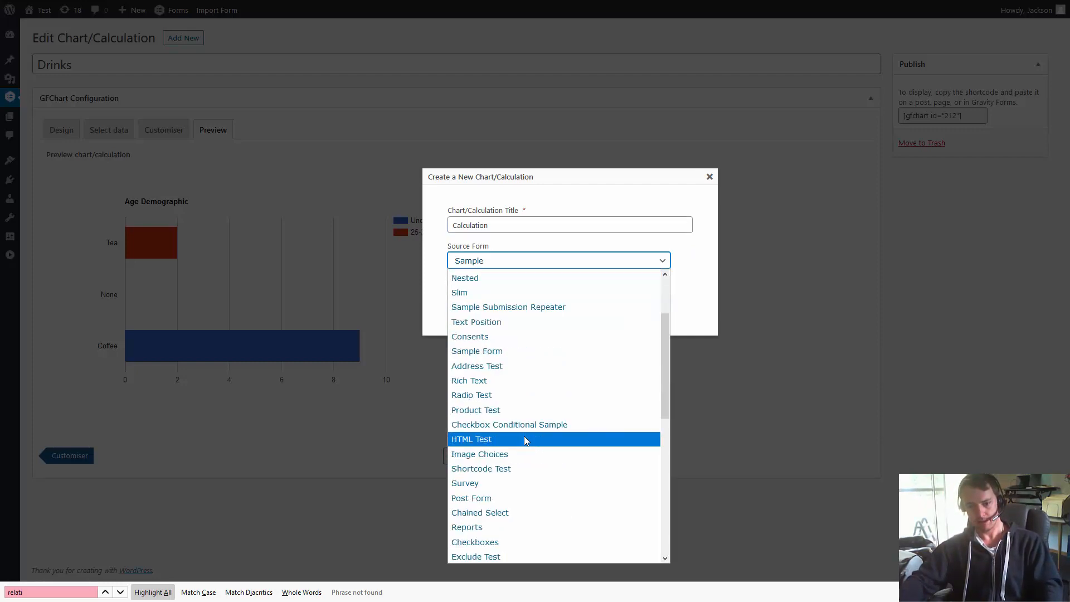
scroll(526, 437, "down", 5)
left_click(504, 486)
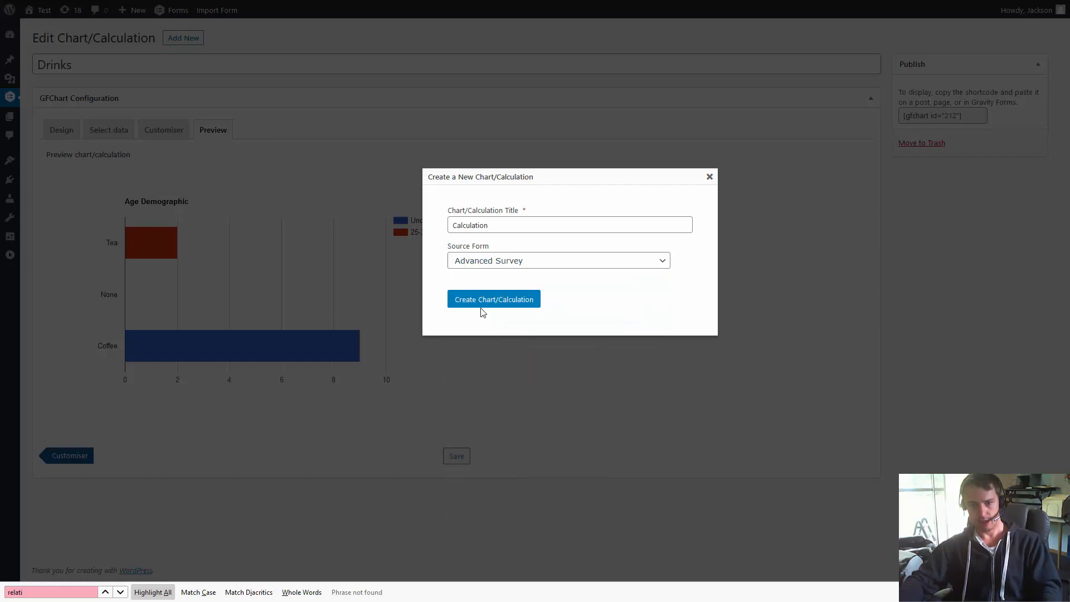
left_click(480, 303)
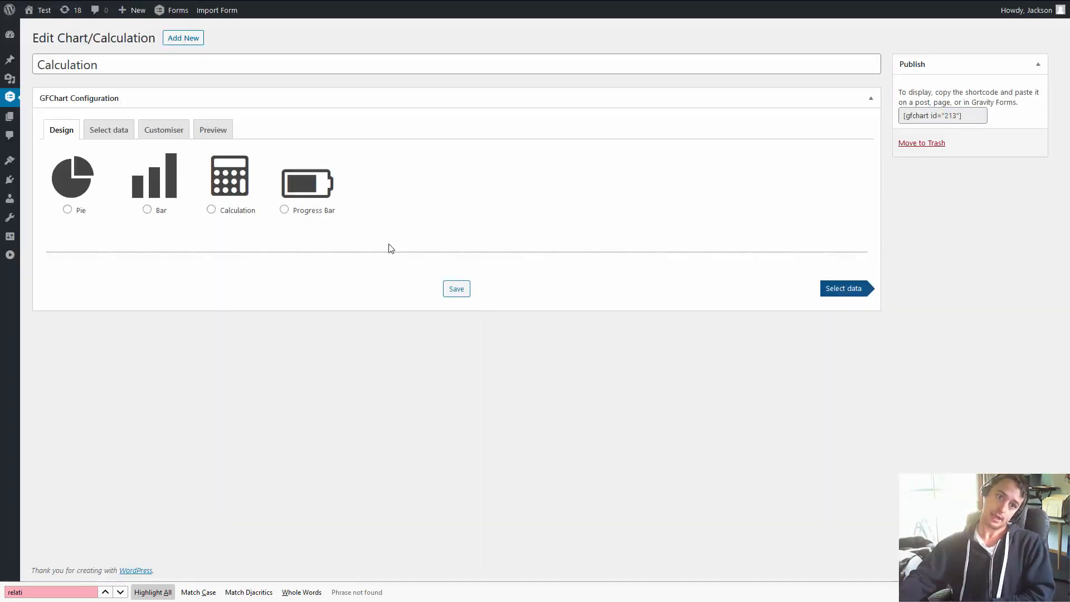
Choose the Calculation design type and select Total as the field to calculate
left_click(219, 191)
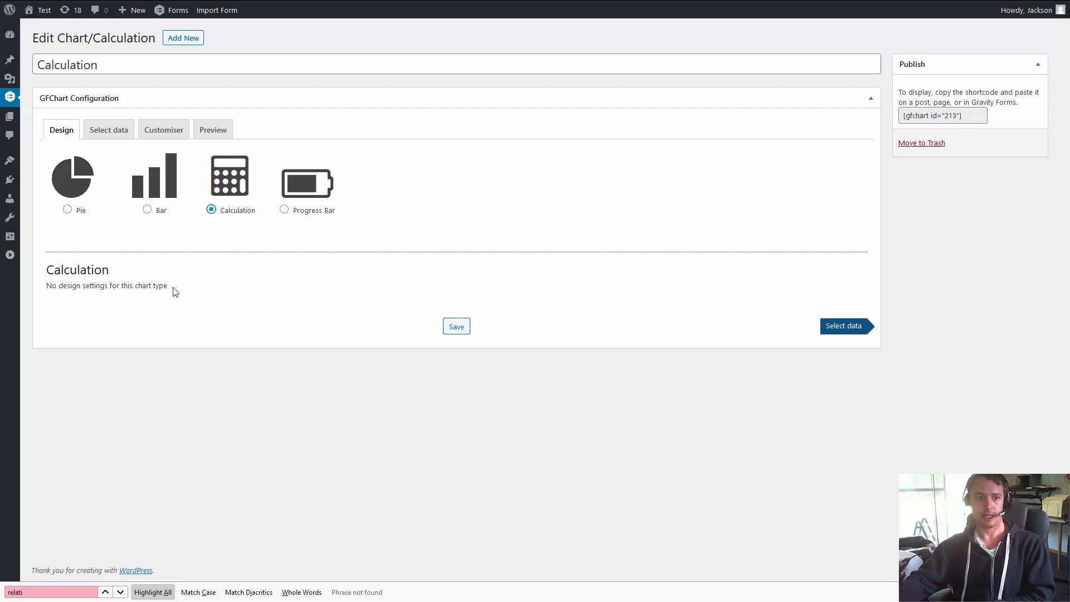
left_click(100, 132)
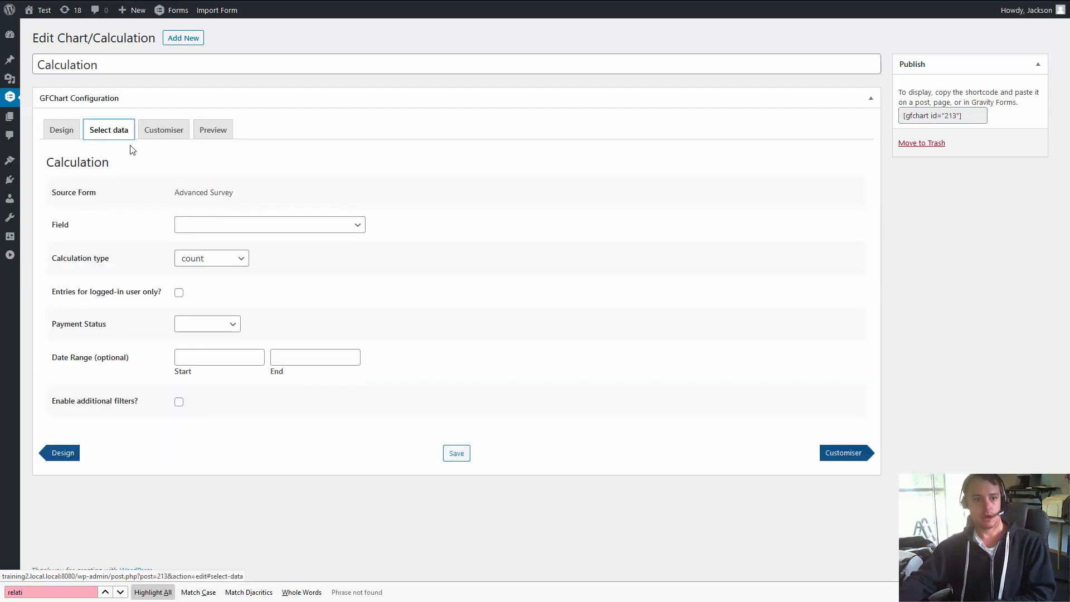
left_click(202, 224)
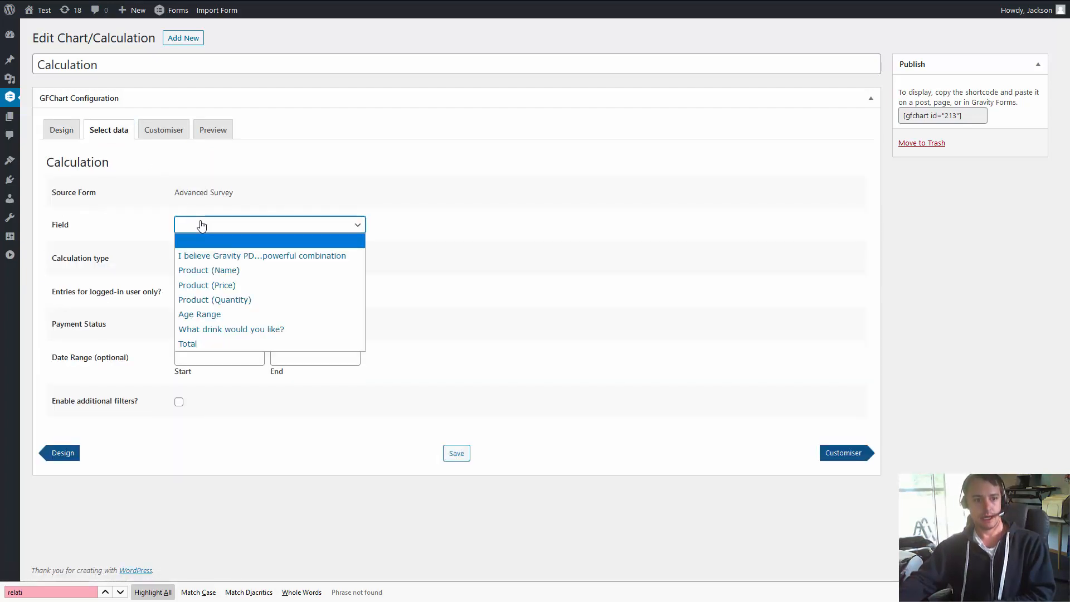
left_click(201, 342)
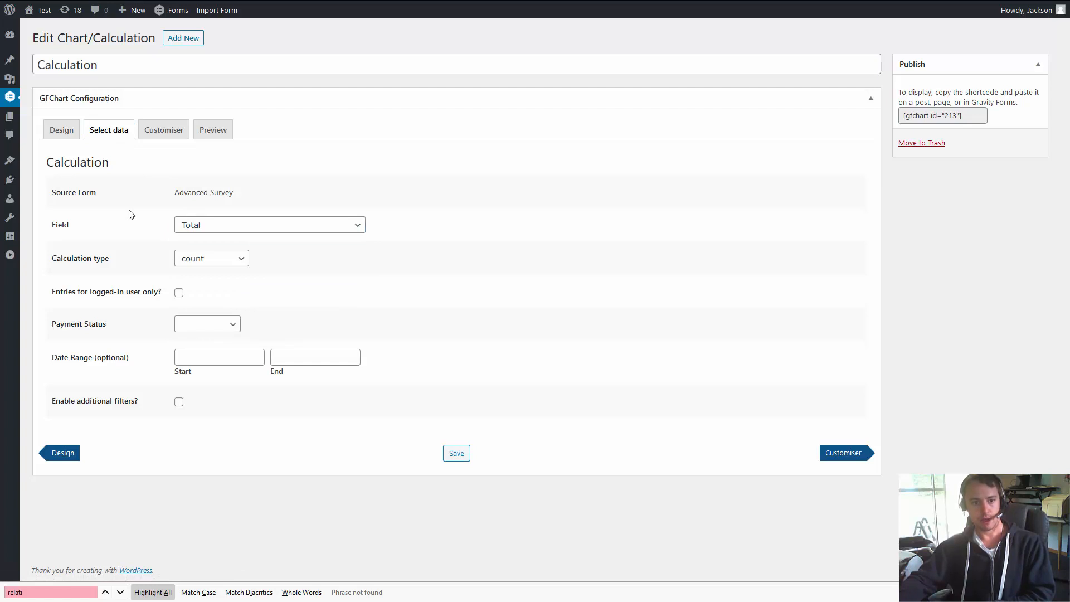
Set the calculation type for the Total field to sum, reviewing the other available types
left_click(220, 260)
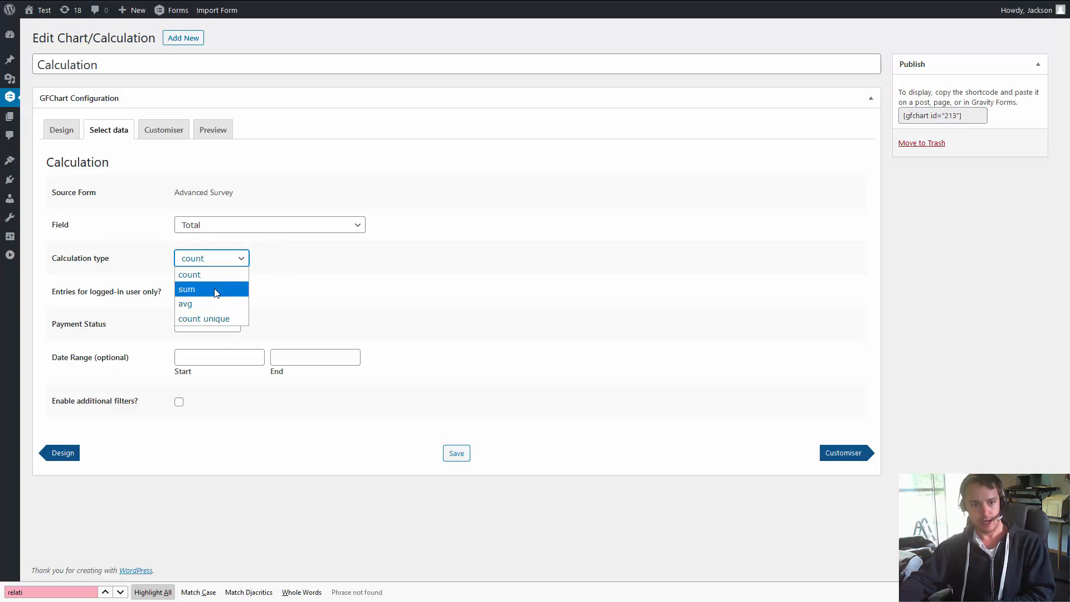
left_click(216, 289)
left_click(217, 292)
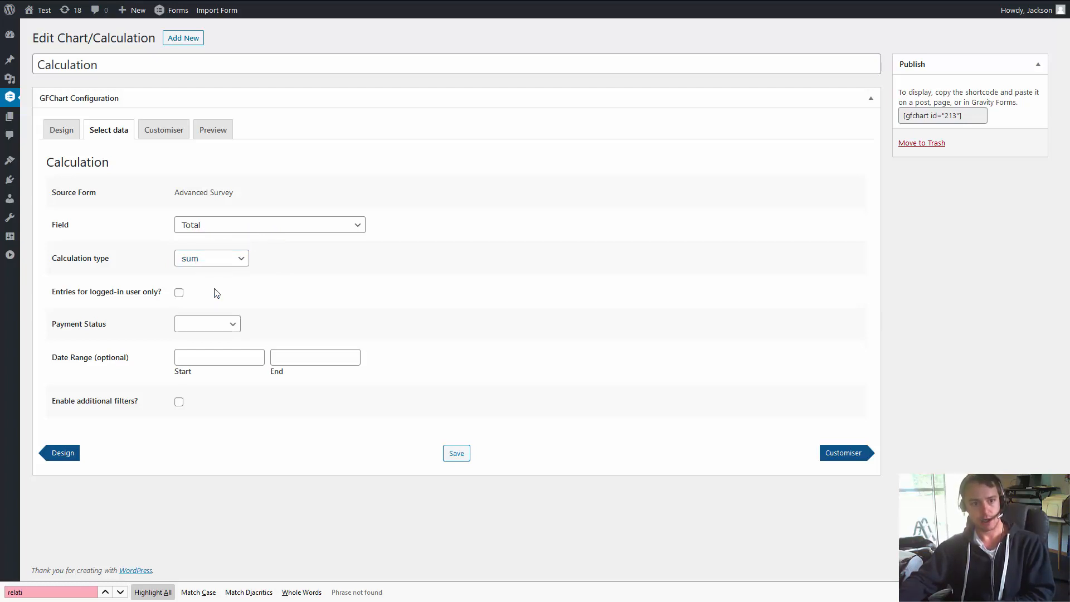
left_click(199, 262)
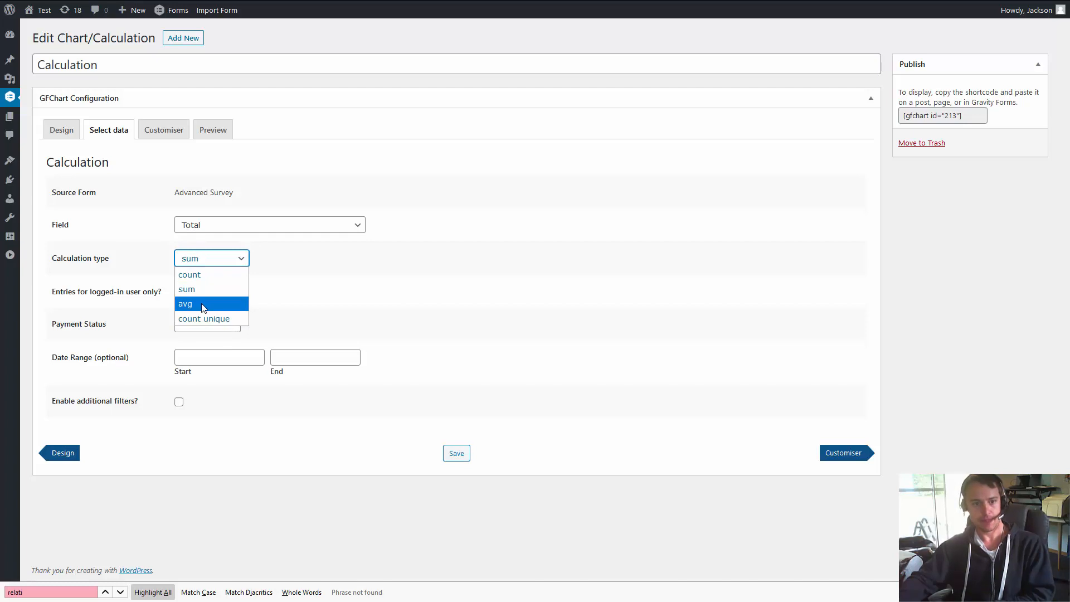
left_click(194, 288)
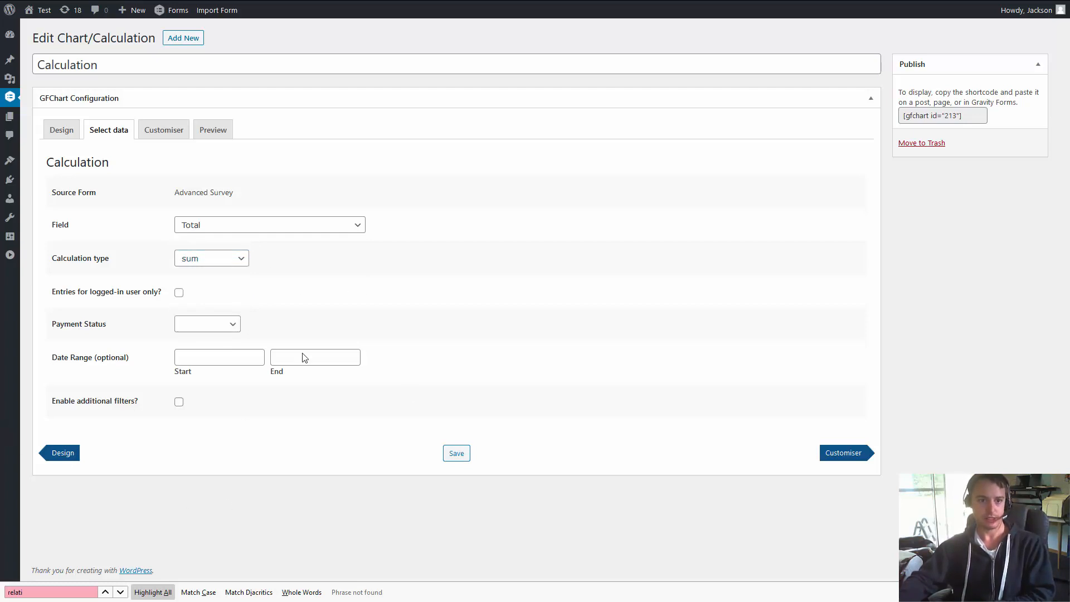
Format the calculation's number as Currency with rounding 0, and preview the result
left_click(178, 138)
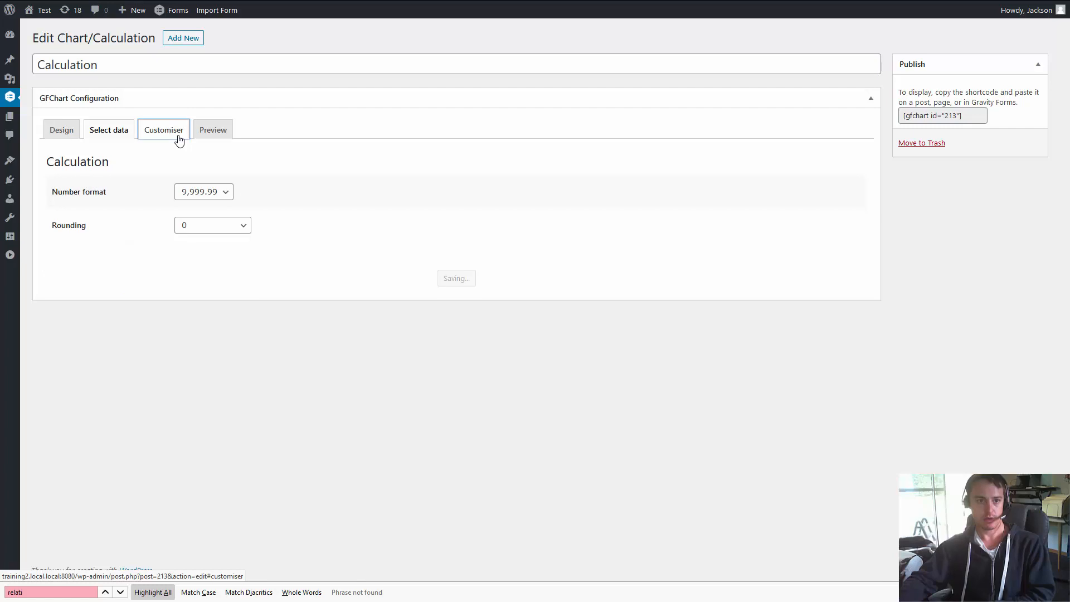
left_click(210, 195)
left_click(211, 236)
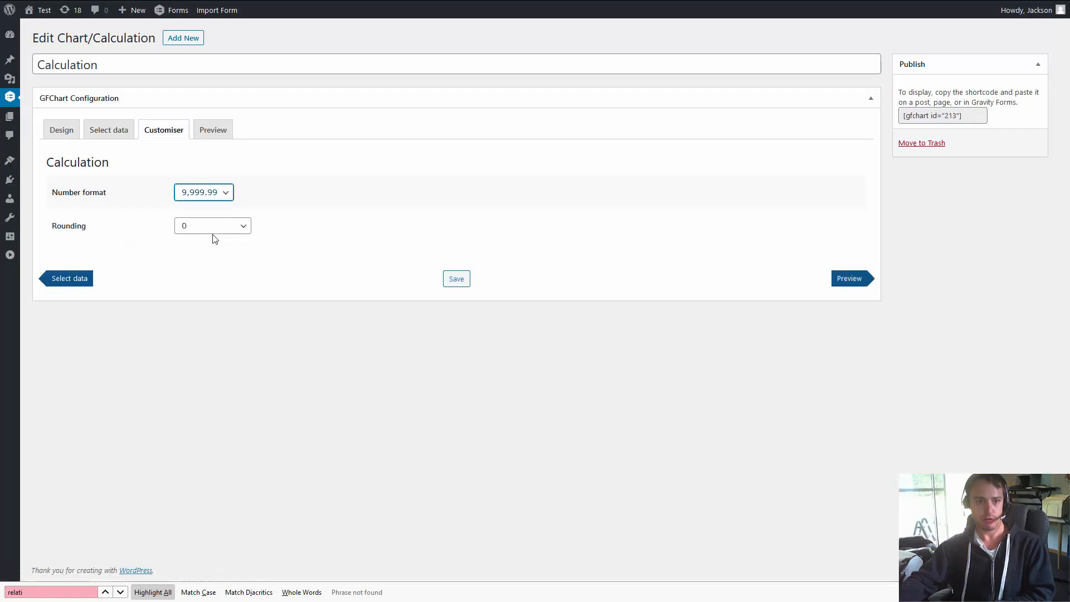
left_click(218, 227)
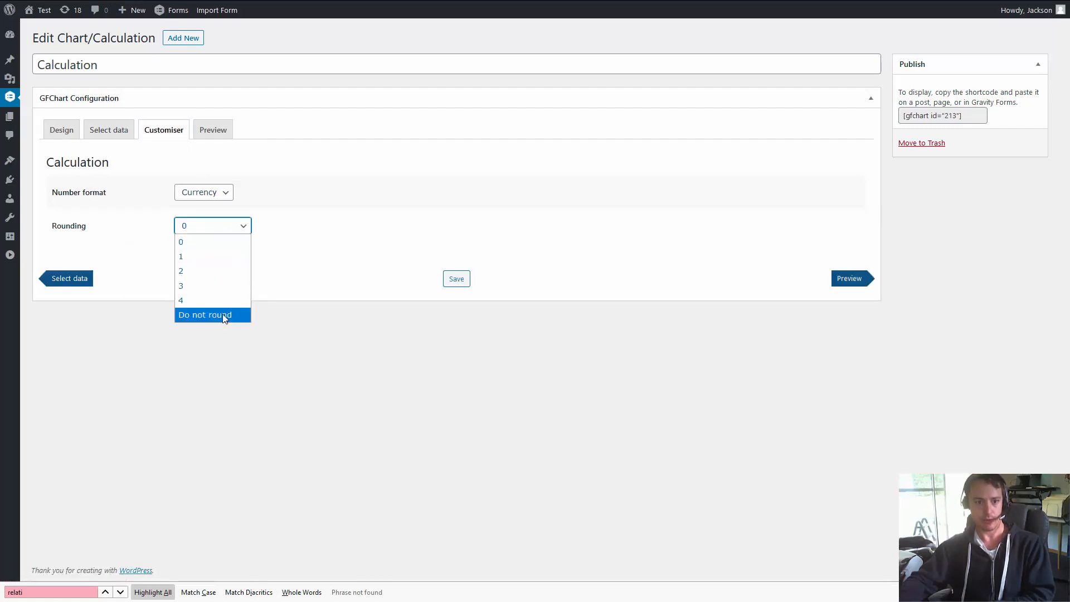
left_click(215, 241)
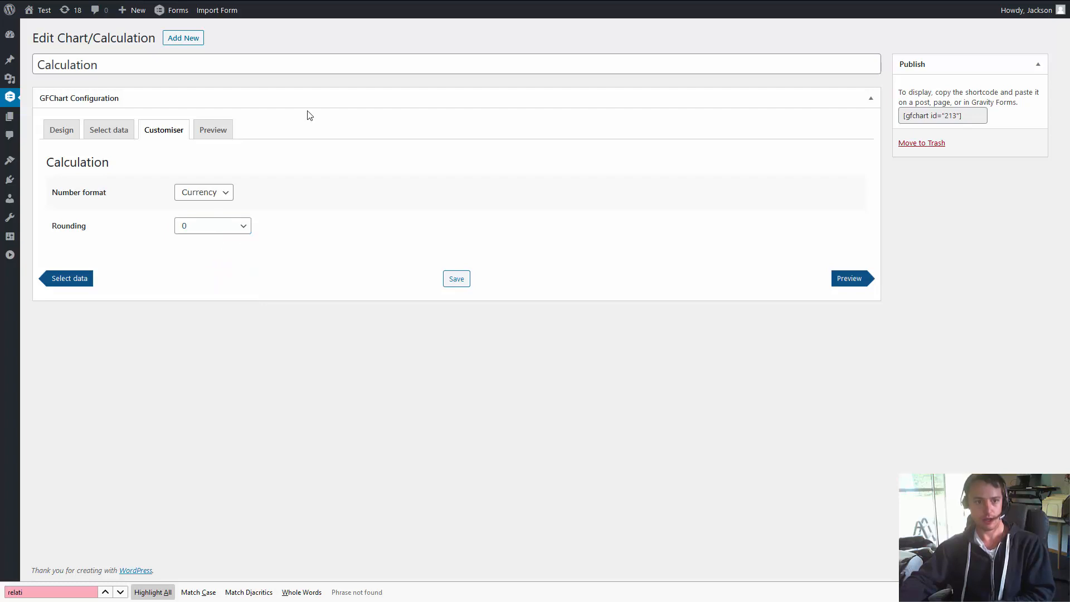
left_click(219, 131)
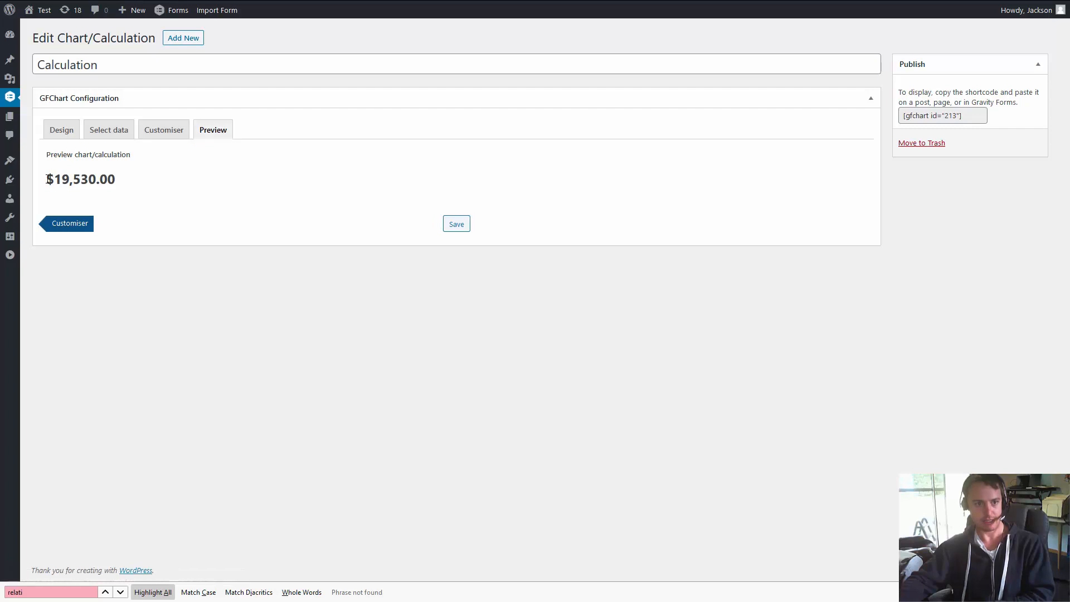
left_click_drag(46, 179, 121, 180)
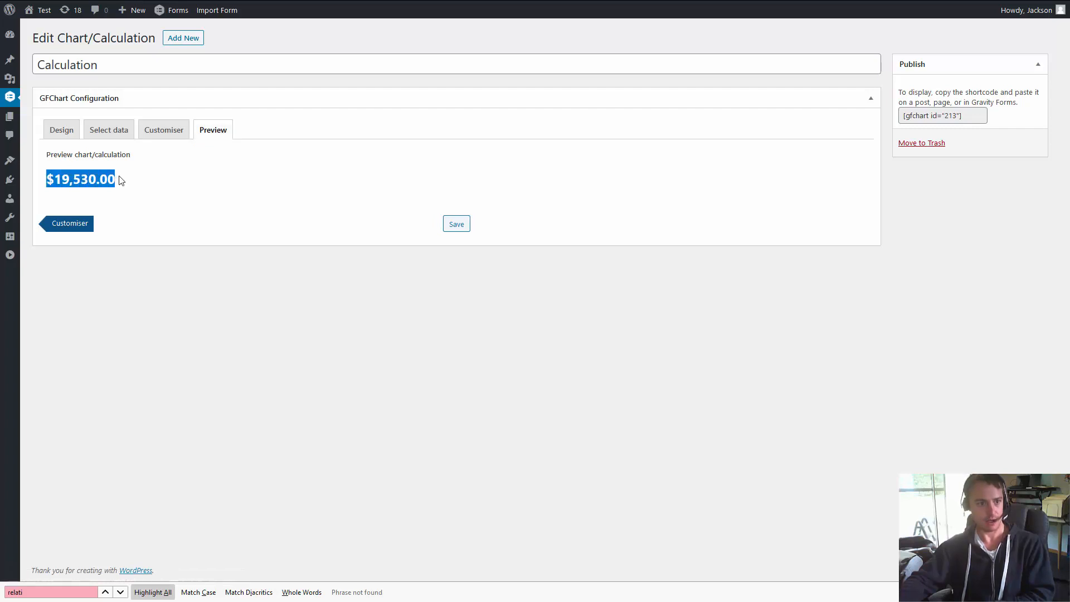
left_click(63, 199)
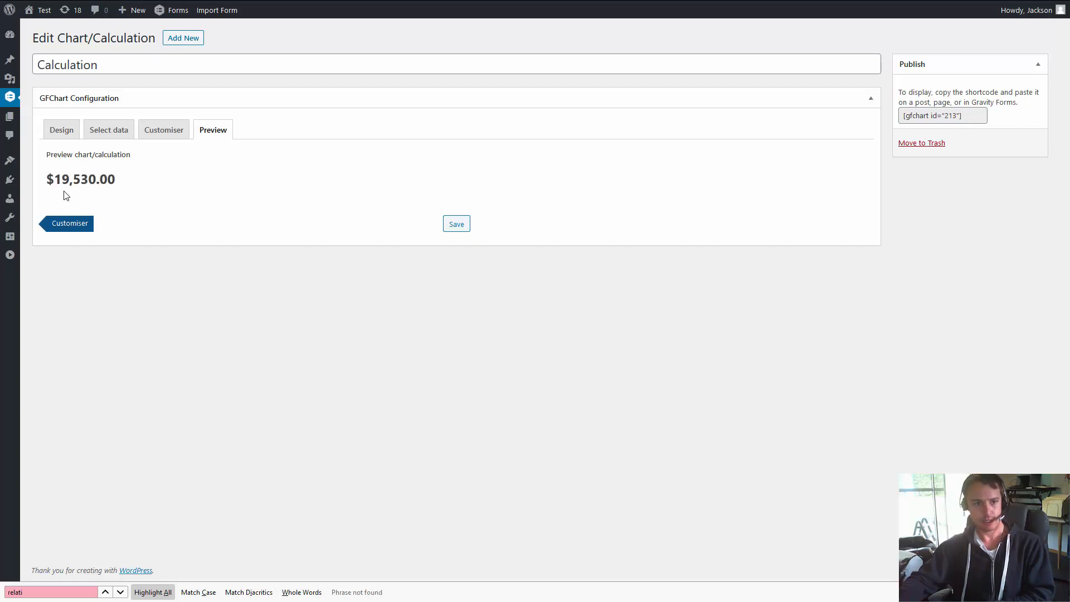
Set the calculation's date range start to "-7 days" and preview the result
left_click(107, 128)
left_click(225, 357)
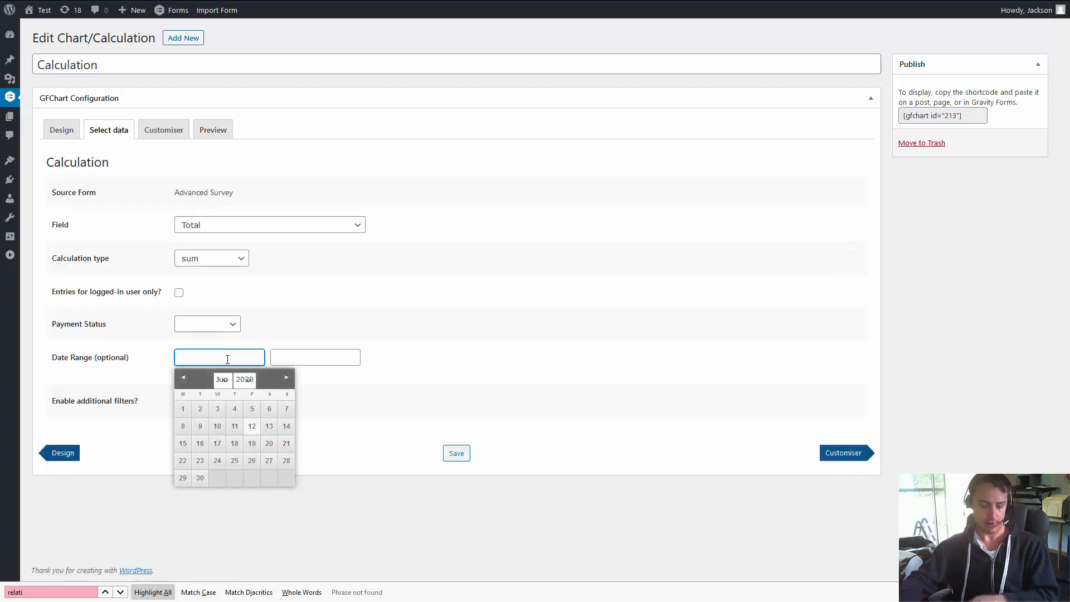
type("-7 day")
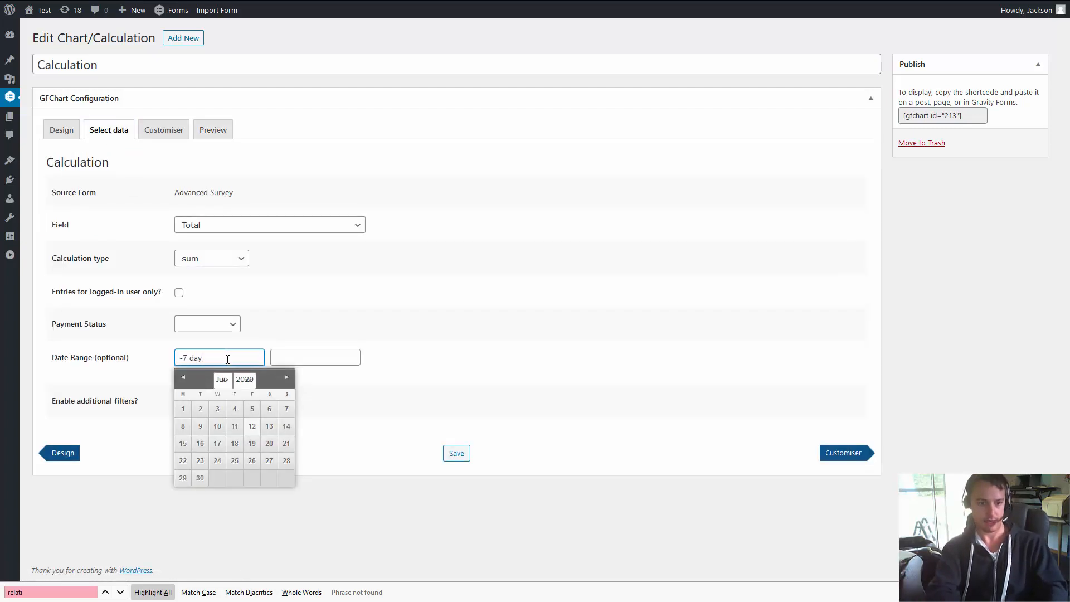
type("s")
left_click(131, 356)
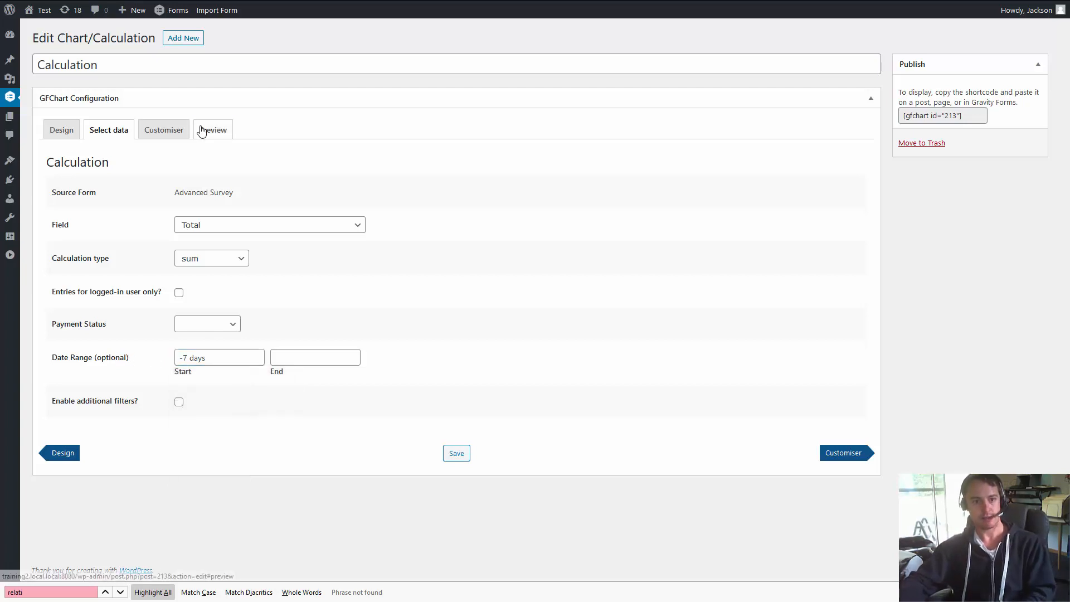
left_click(202, 130)
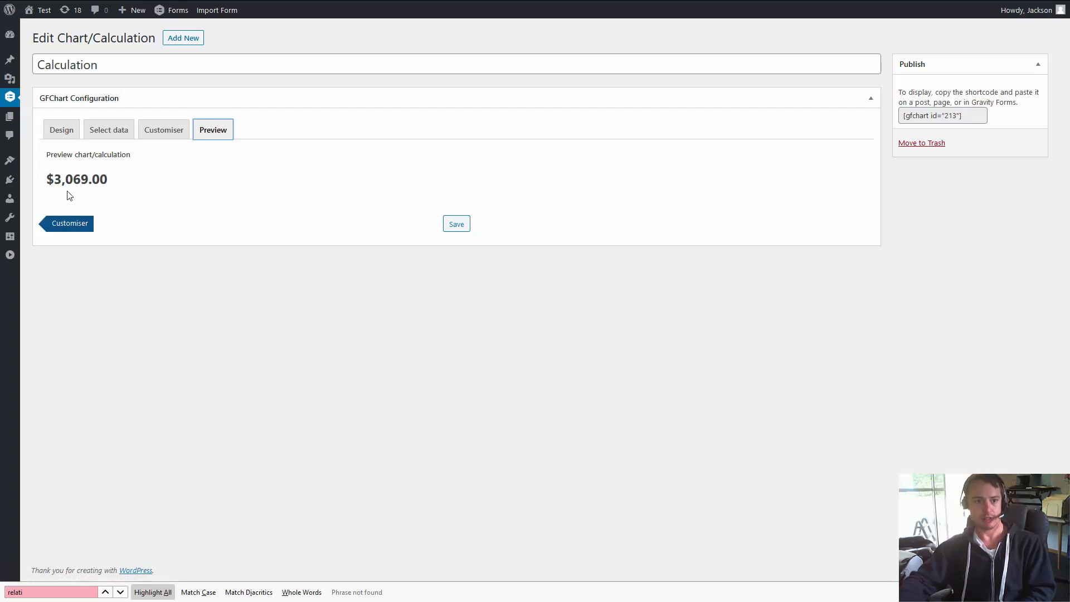
Clear the start of the calculation's date range and save the calculation
left_click(109, 130)
triple_click(200, 356)
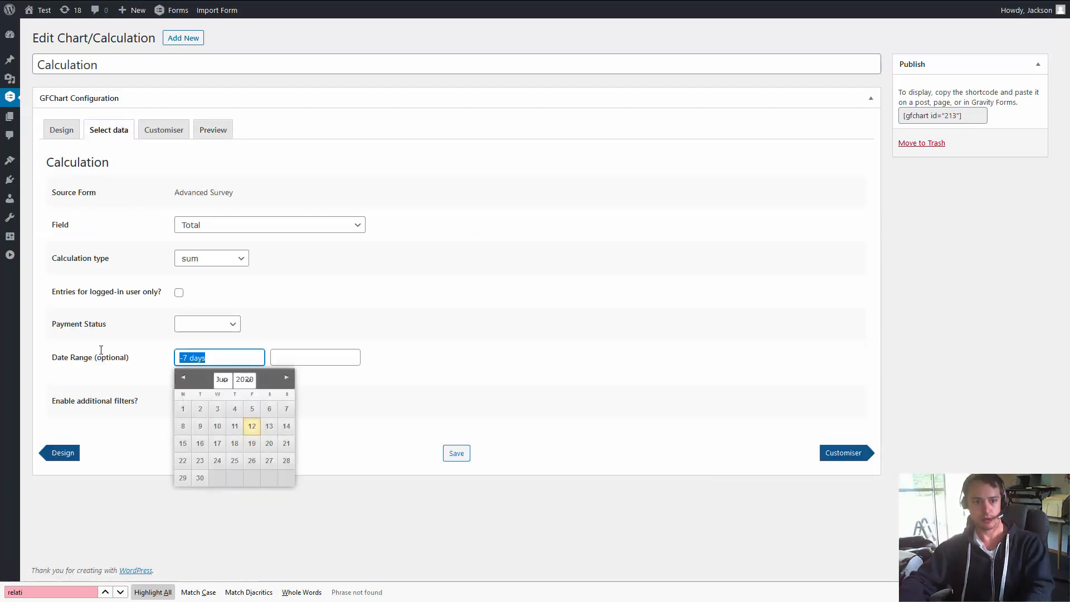
key("BackSpace")
left_click(169, 369)
left_click(466, 454)
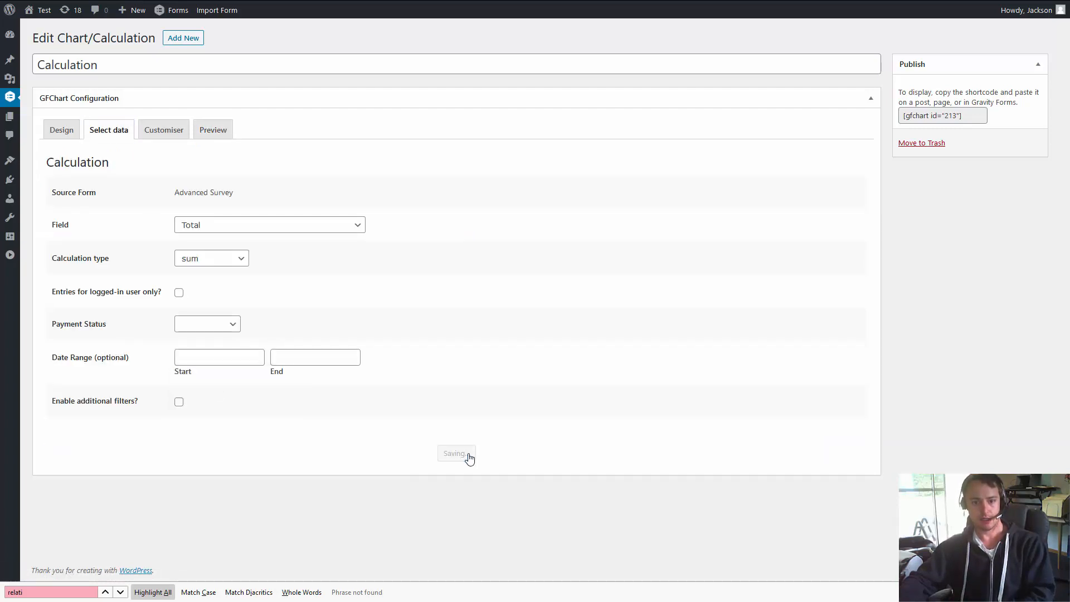
Create a new chart/calculation titled "Progress Bar" with Advanced Survey as the source form
left_click(182, 39)
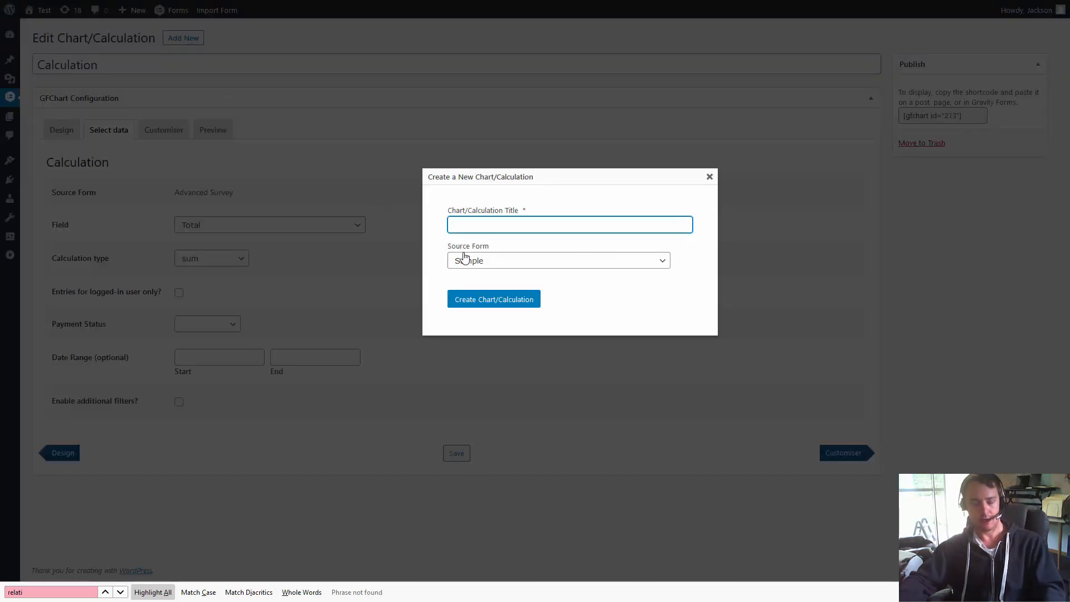
type("Progress Bar")
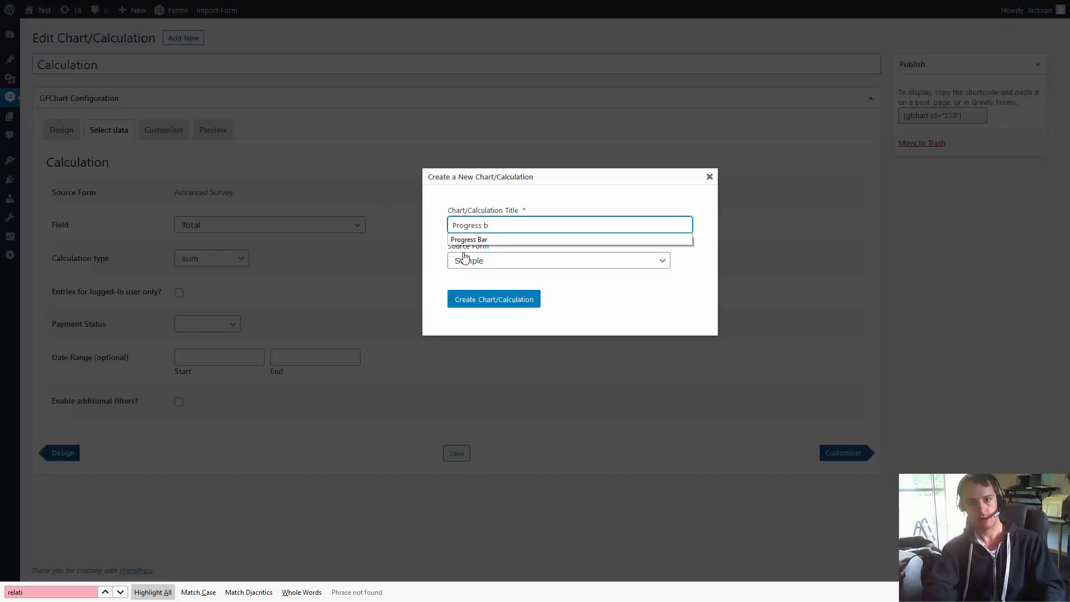
left_click(466, 258)
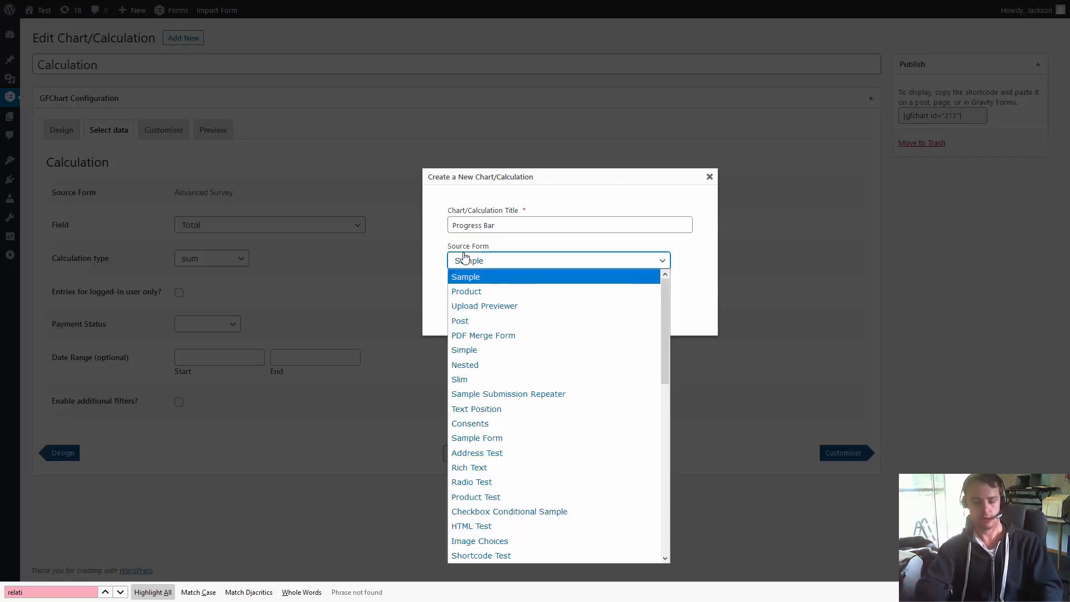
key("a")
scroll(512, 530, "down", 1)
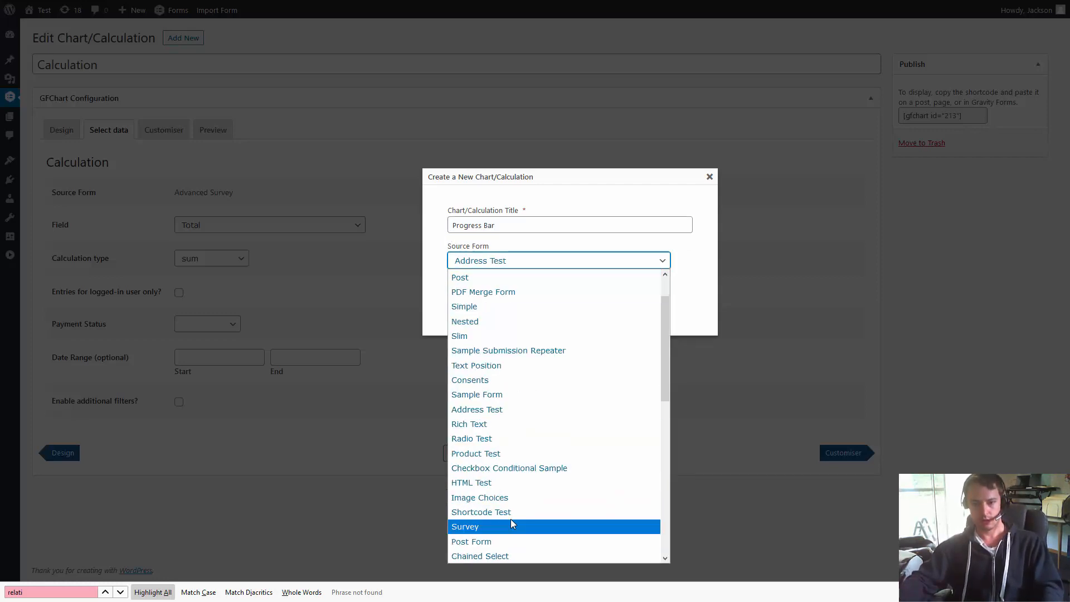
scroll(510, 524, "down", 3)
scroll(510, 517, "down", 1)
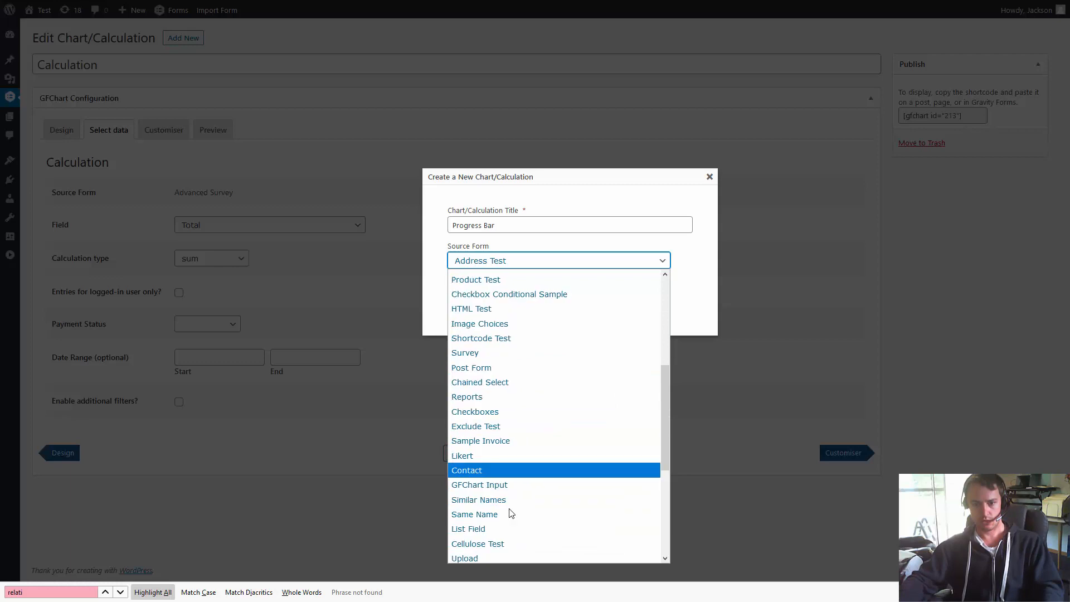
scroll(512, 514, "down", 3)
type("adopt")
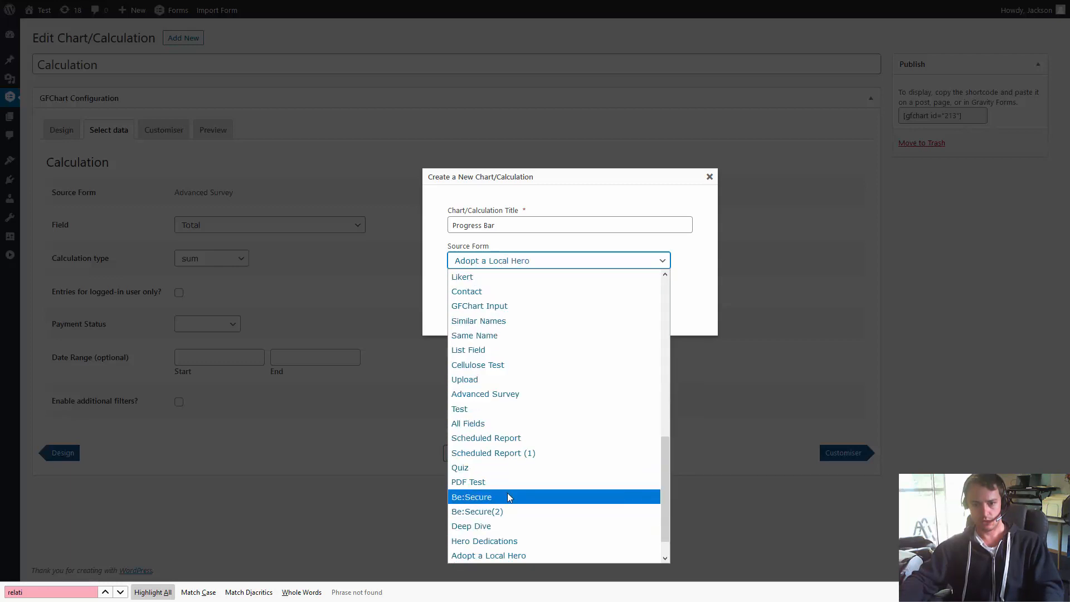
key("Down")
key("Home")
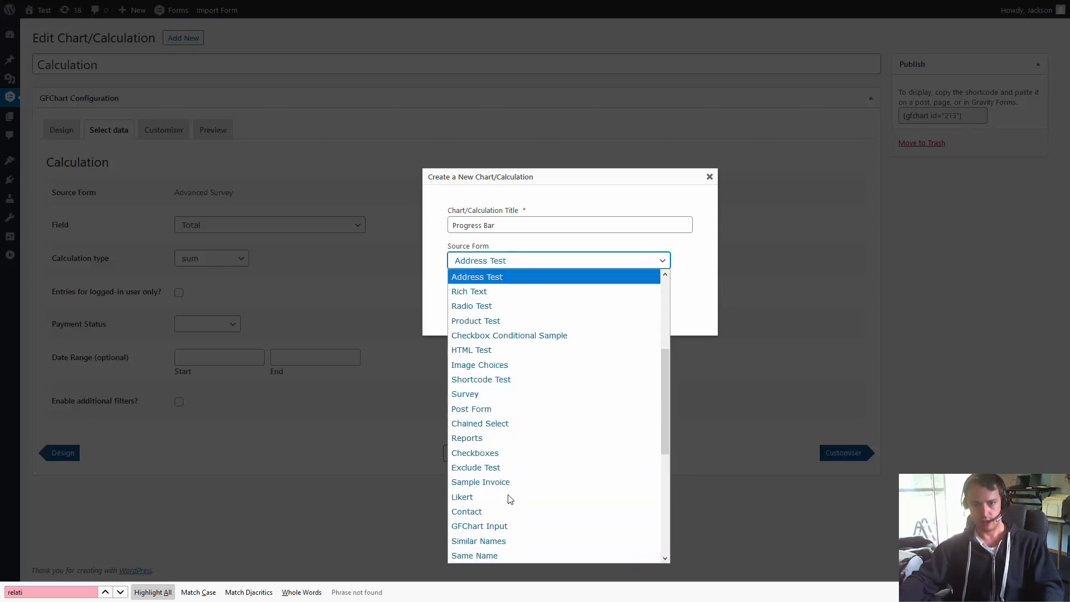
scroll(508, 499, "down", 6)
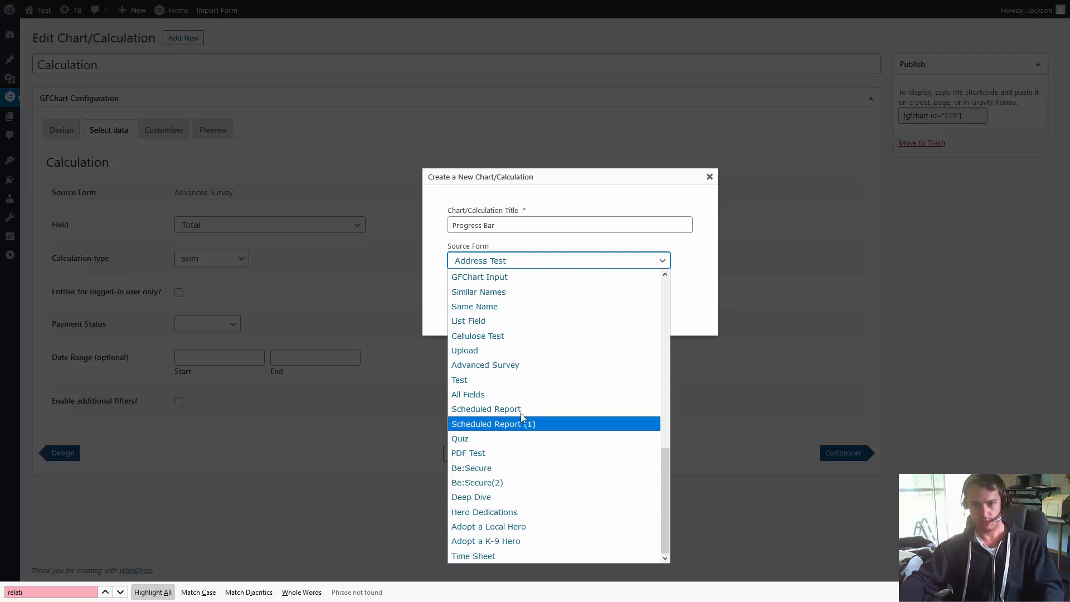
left_click(516, 363)
left_click(491, 302)
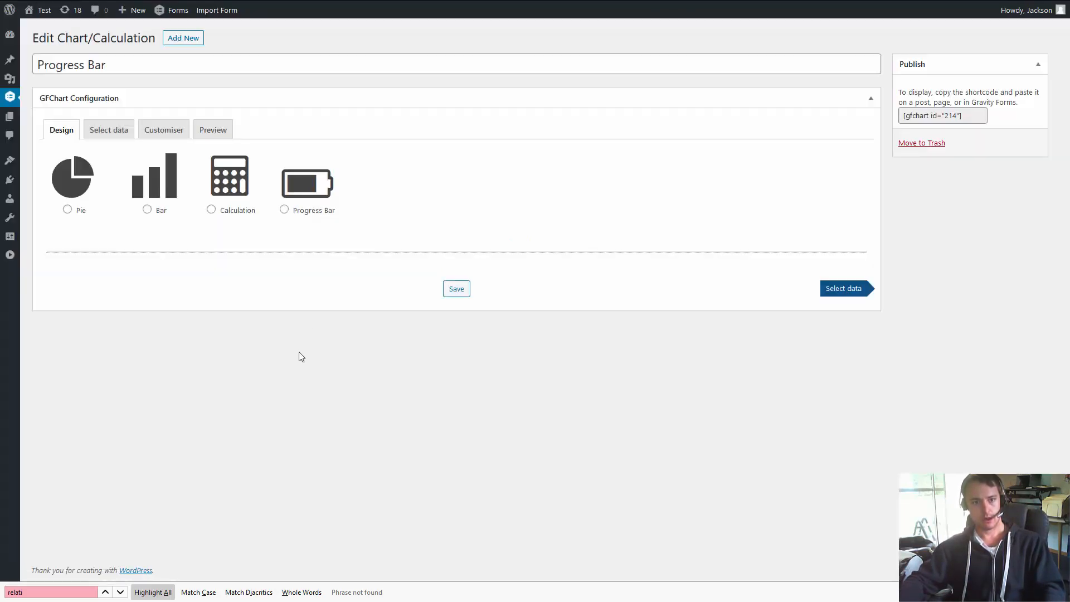
Choose the Progress Bar design type, use the Calculation chart as its total, and set the goal to 30000
left_click(294, 194)
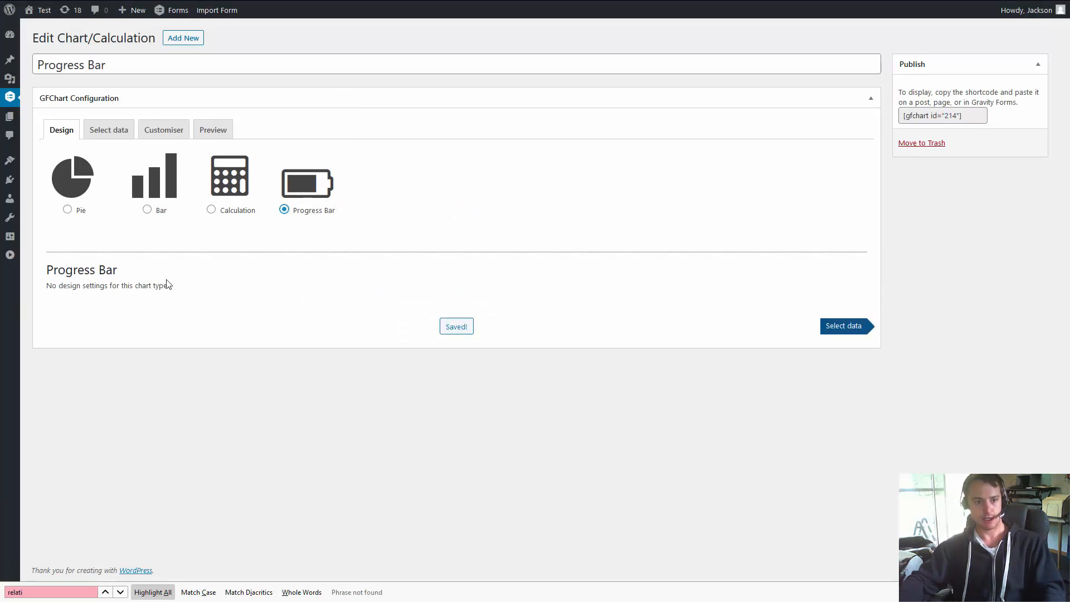
left_click(100, 133)
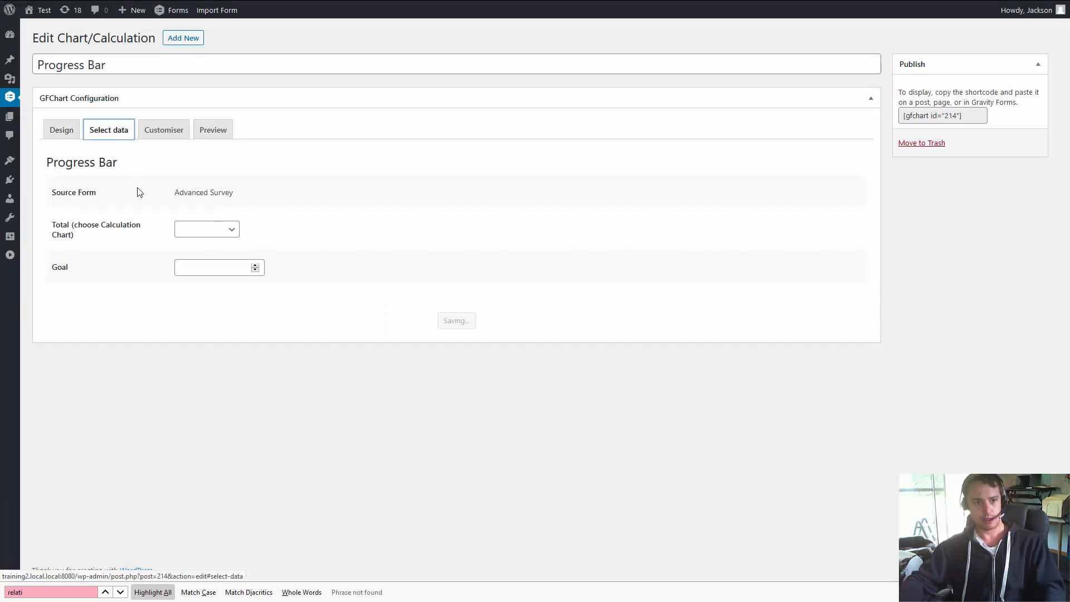
left_click(198, 231)
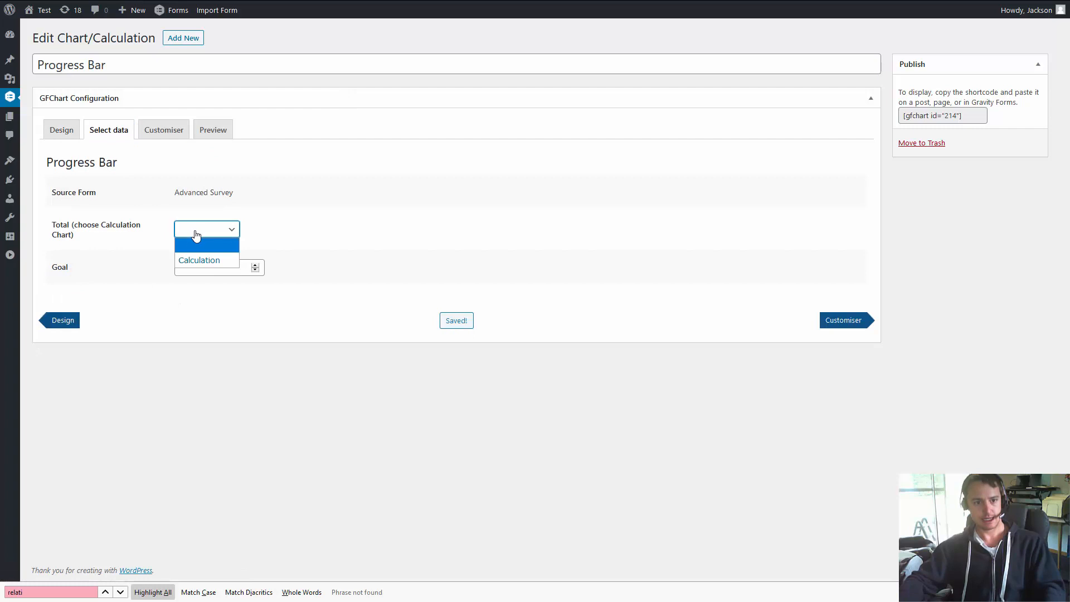
left_click(210, 260)
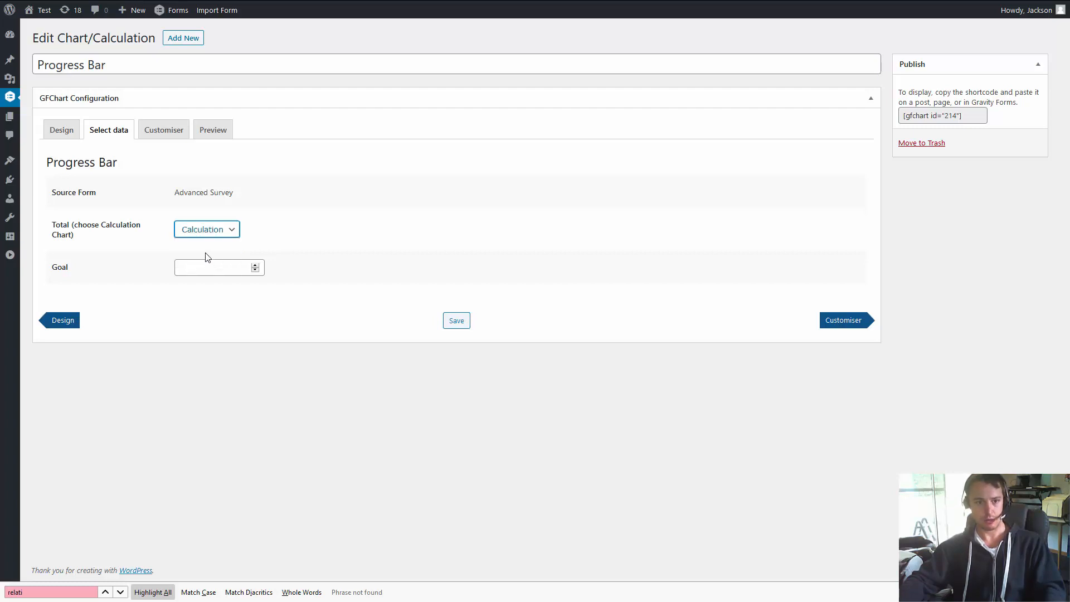
left_click(216, 266)
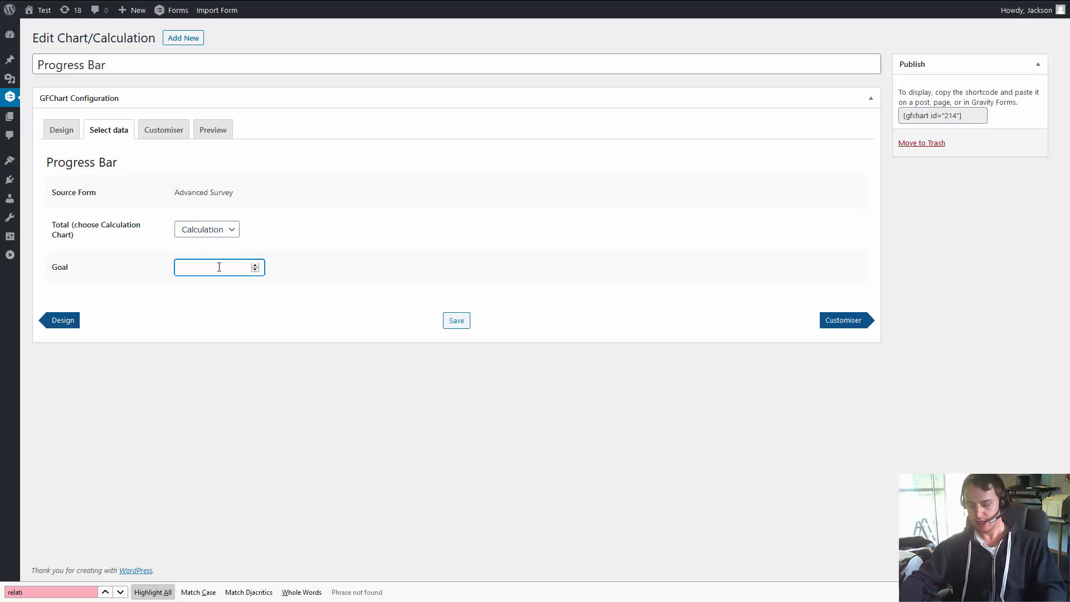
type("30000")
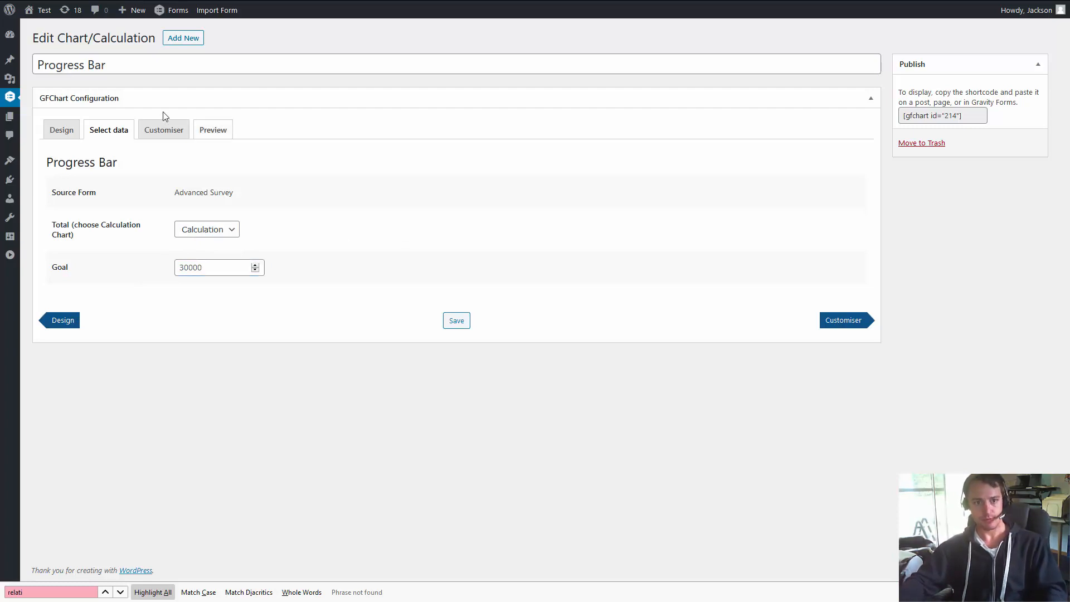
Set the progress bar's goal display format to Currency and preview the chart
left_click(162, 130)
left_click(188, 194)
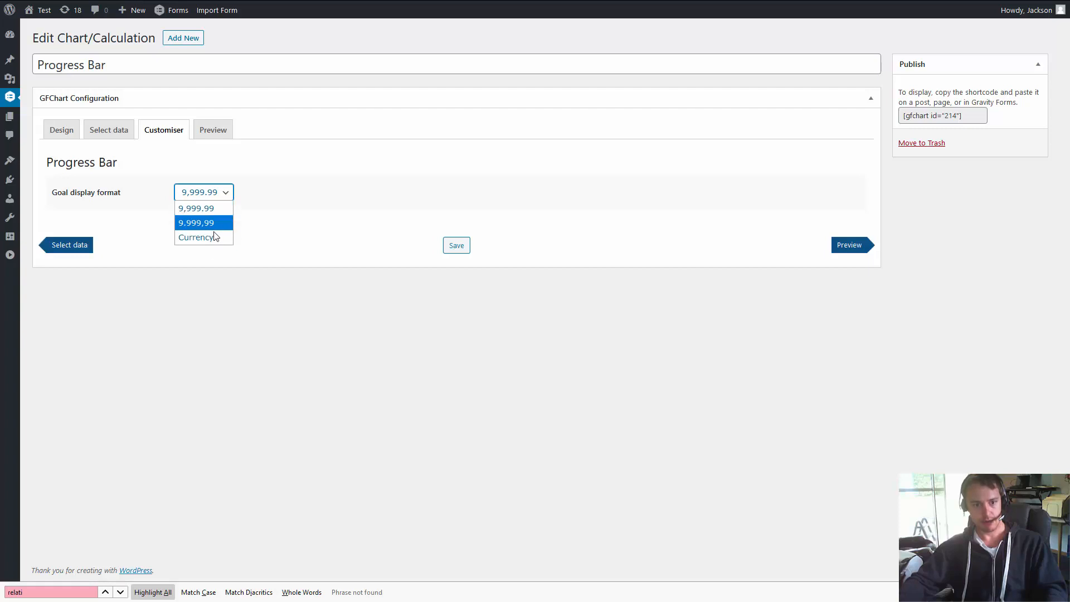
left_click(207, 238)
left_click(205, 199)
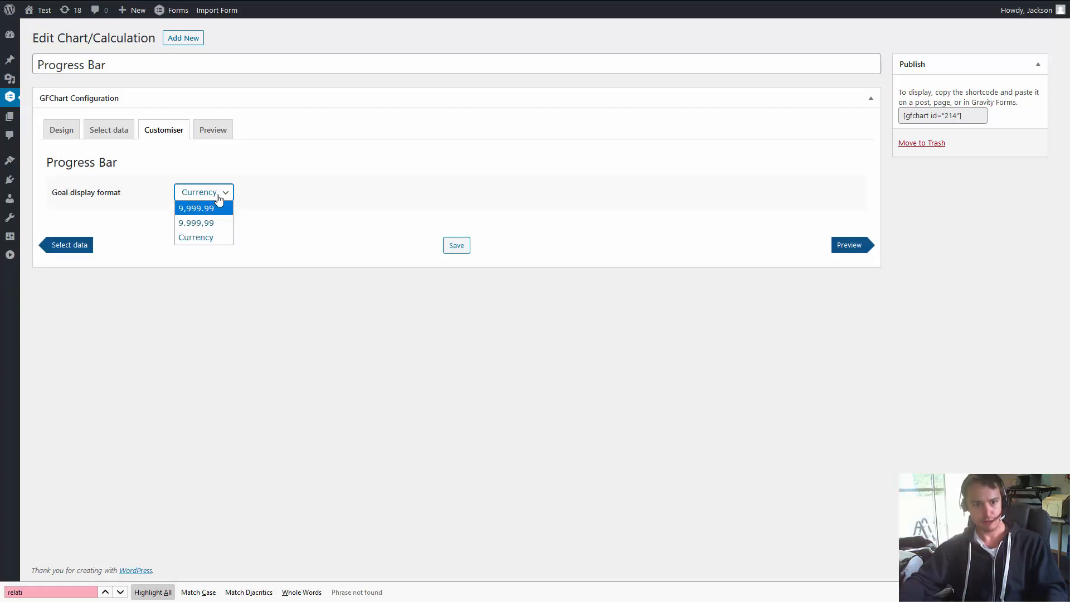
left_click(205, 238)
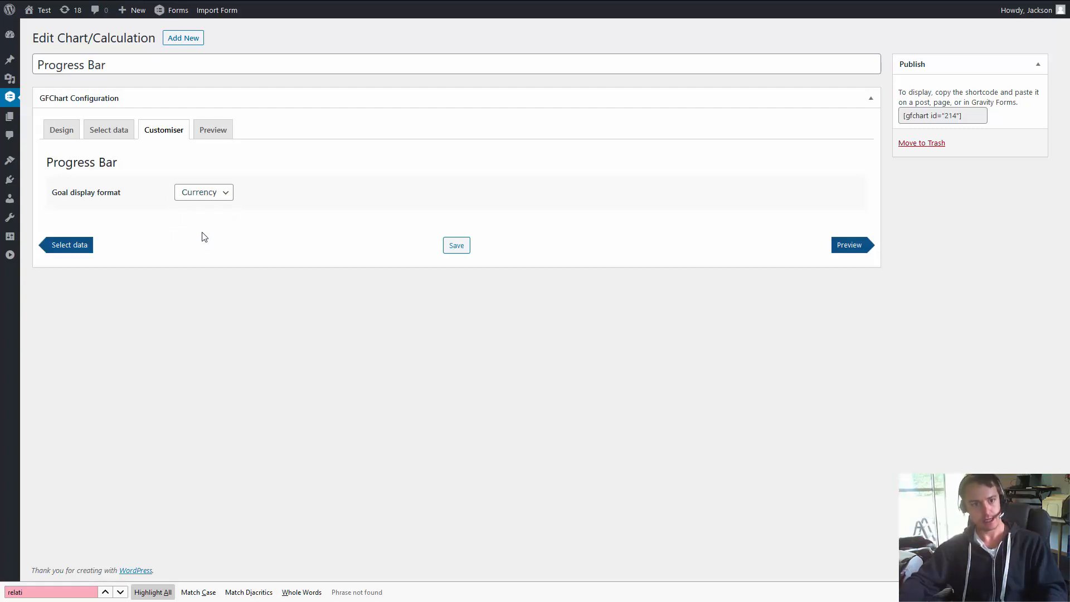
left_click(206, 132)
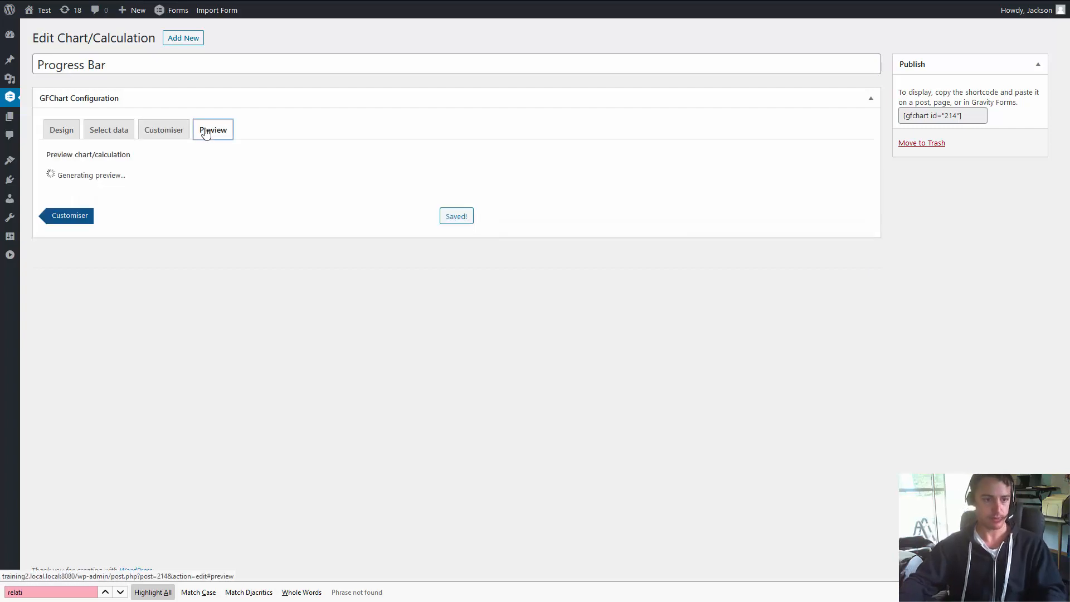